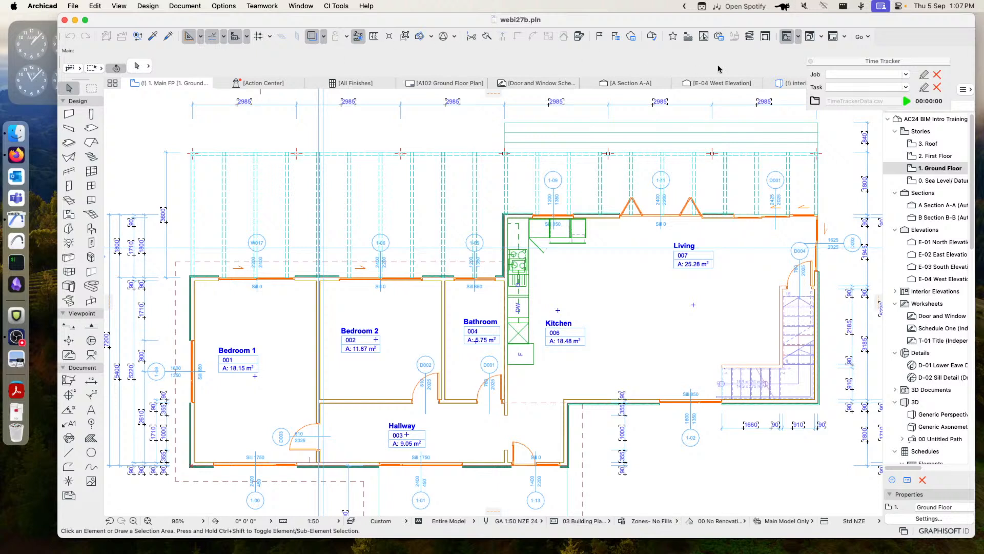
Close the Time Tracker palette and open the Keynotes palette beside the project navigator.
{"action": "left_click", "coordinate": [811, 61]}
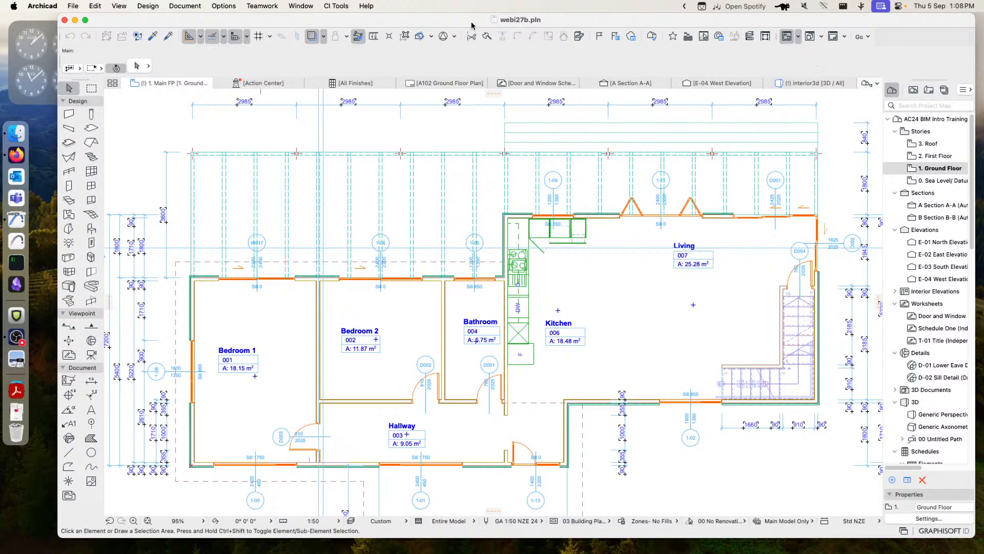
{"action": "left_click", "coordinate": [336, 6]}
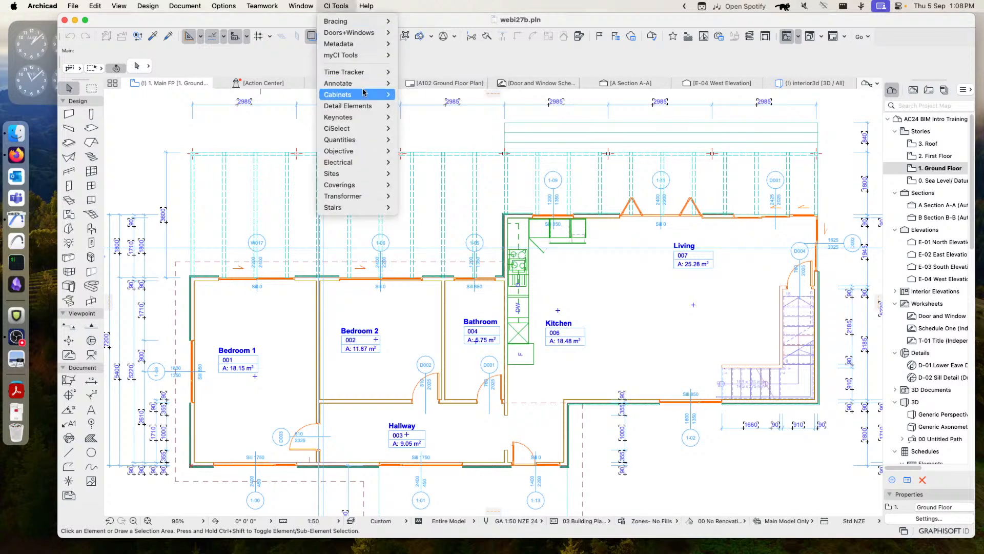
{"action": "mouse_move", "coordinate": [358, 117]}
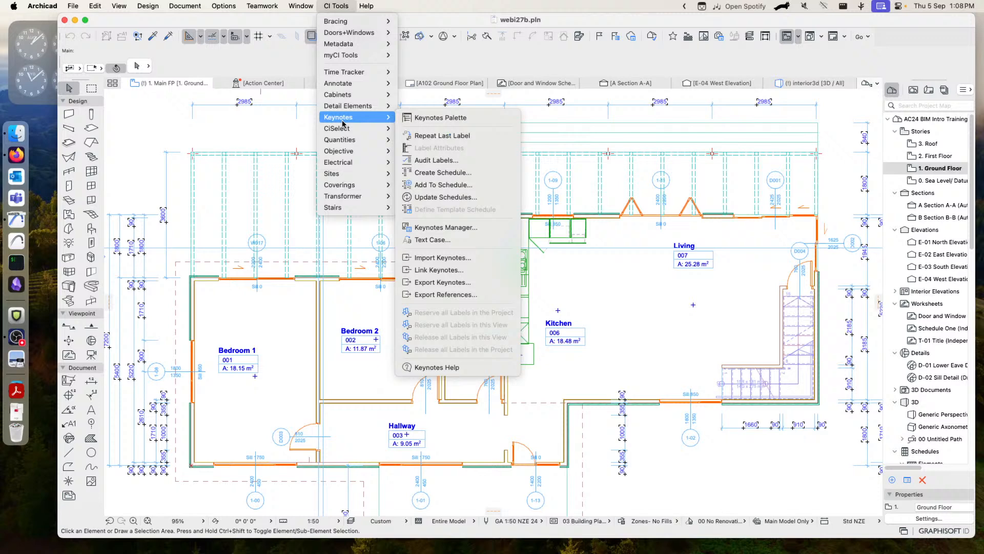
{"action": "left_click", "coordinate": [437, 119]}
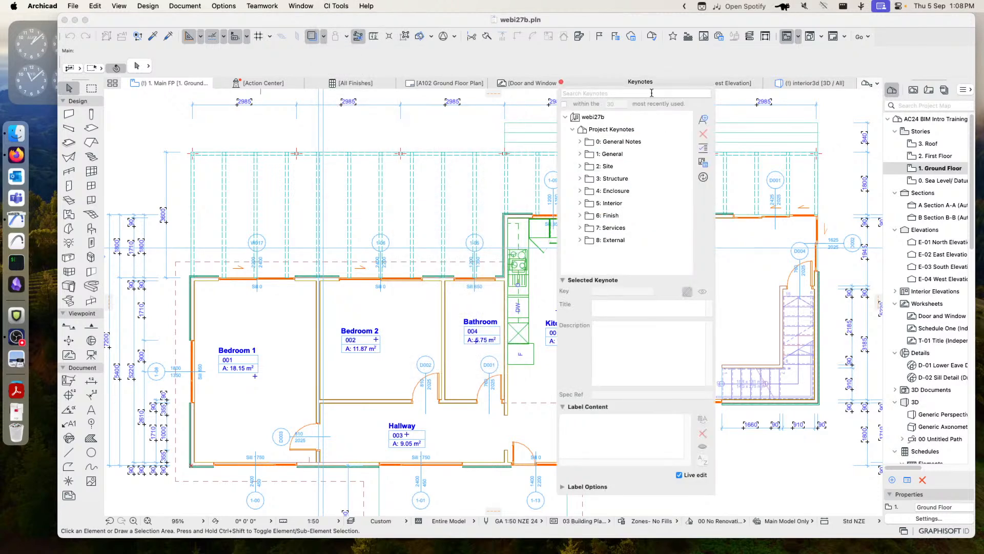
{"action": "left_click_drag", "start_coordinate": [654, 81], "coordinate": [820, 59]}
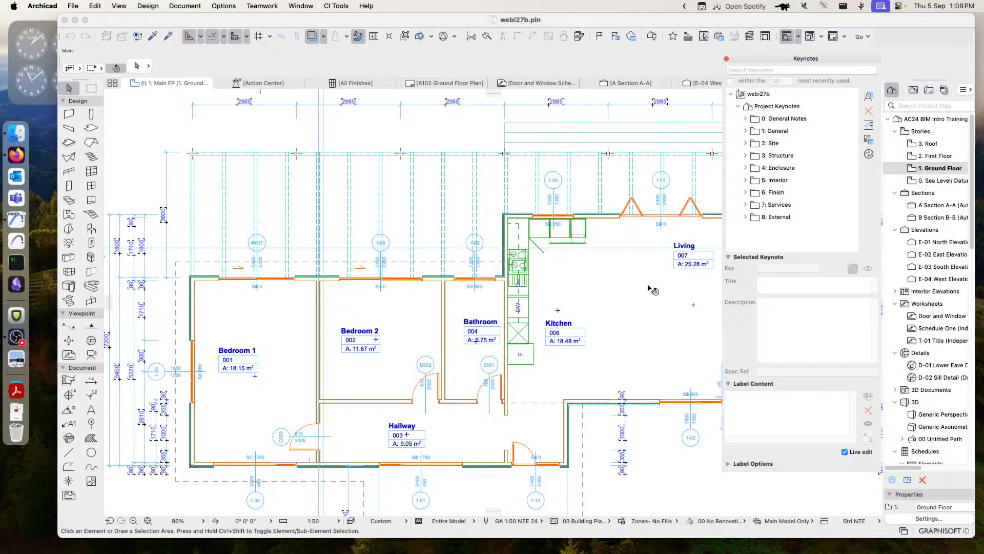
Examine the project's building materials list and leave its settings without making changes.
{"action": "mouse_move", "coordinate": [648, 287]}
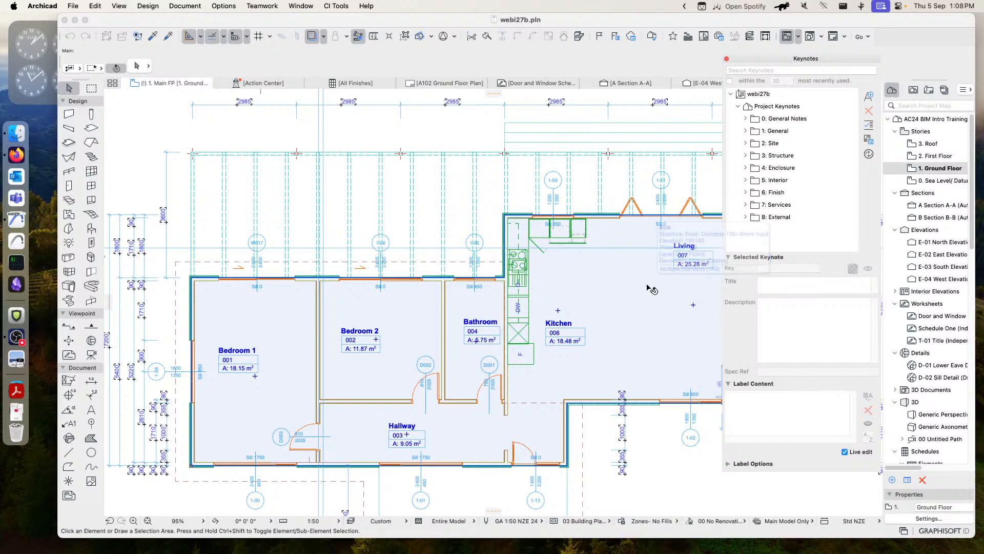
{"action": "middle_click_drag", "start_coordinate": [644, 328], "coordinate": [547, 301]}
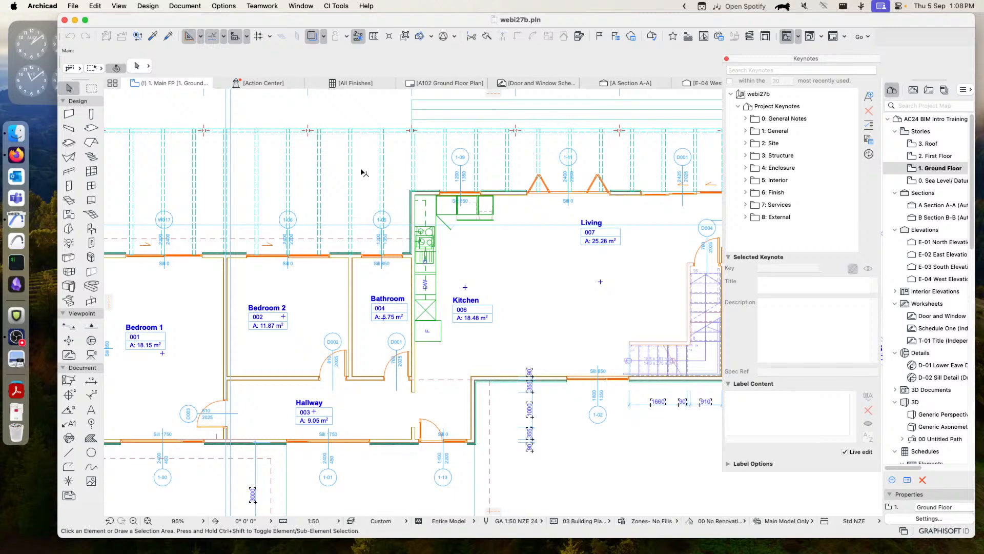
{"action": "left_click", "coordinate": [229, 7]}
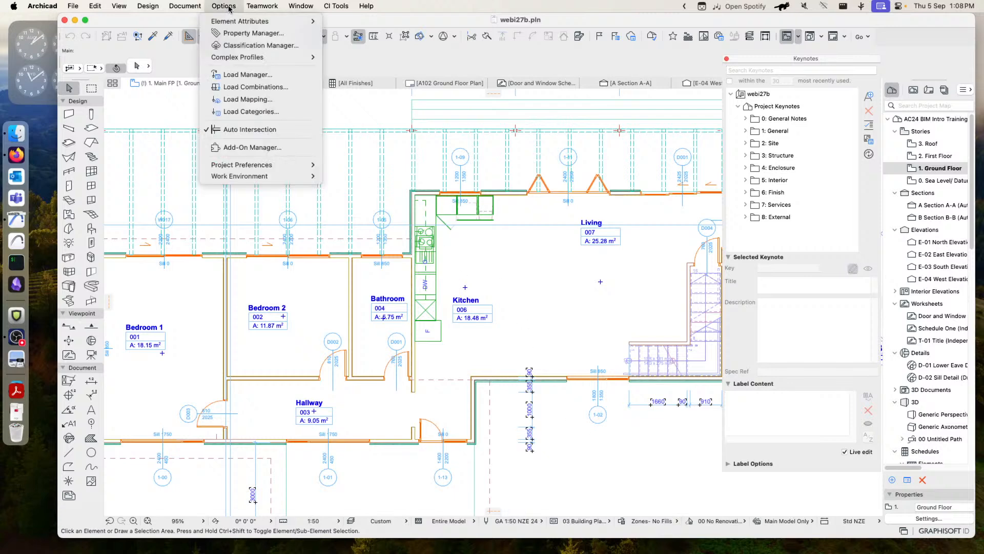
{"action": "mouse_move", "coordinate": [222, 21]}
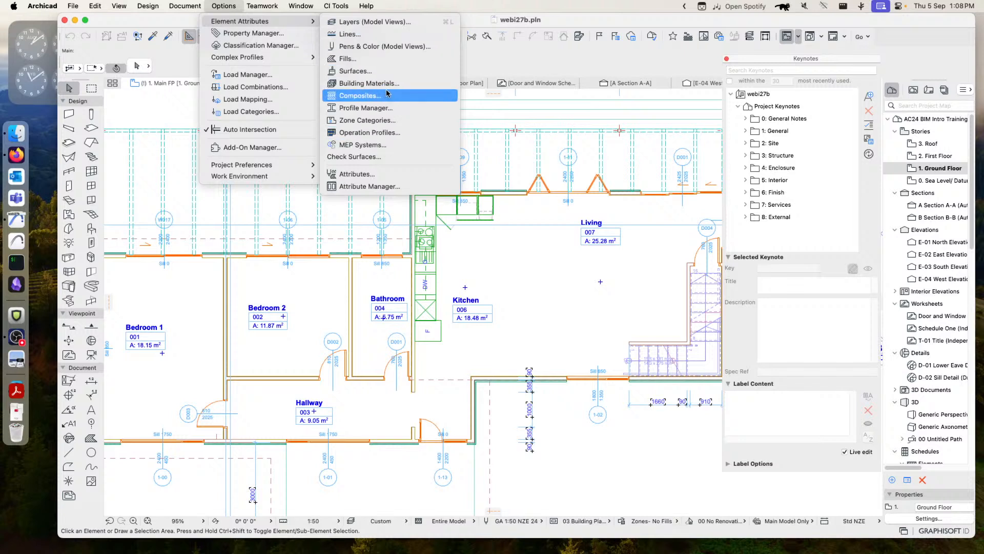
{"action": "left_click", "coordinate": [355, 85]}
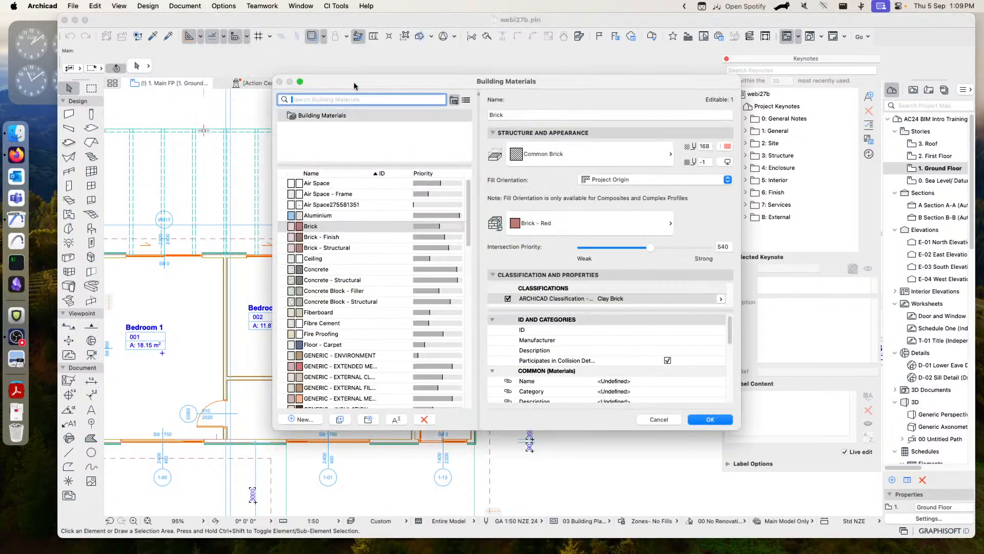
{"action": "scroll", "coordinate": [362, 296], "scroll_direction": "down", "scroll_amount": 20}
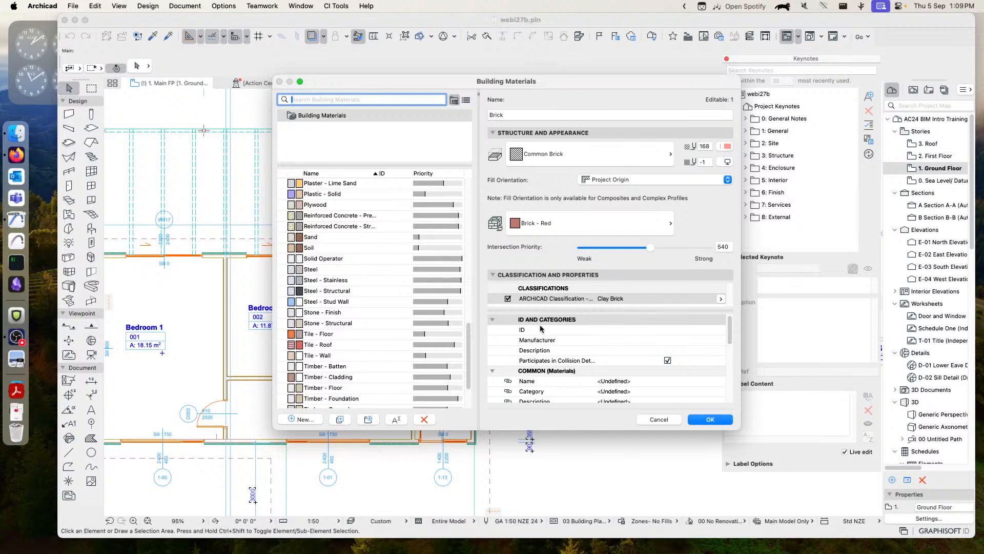
{"action": "left_click", "coordinate": [659, 420]}
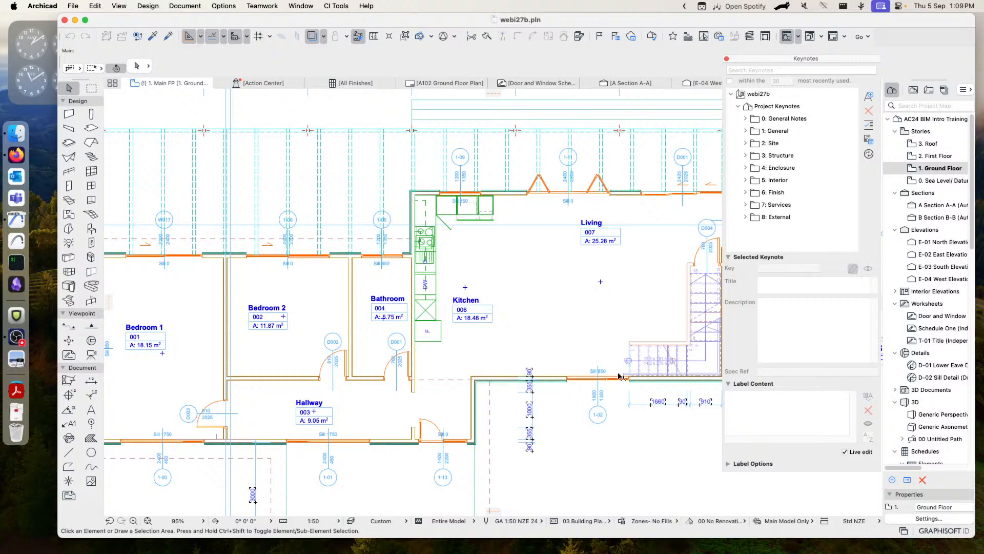
Open the Keynotes Manager and place its window over the upper part of the floor plan.
{"action": "middle_click_drag", "start_coordinate": [573, 388], "coordinate": [512, 344]}
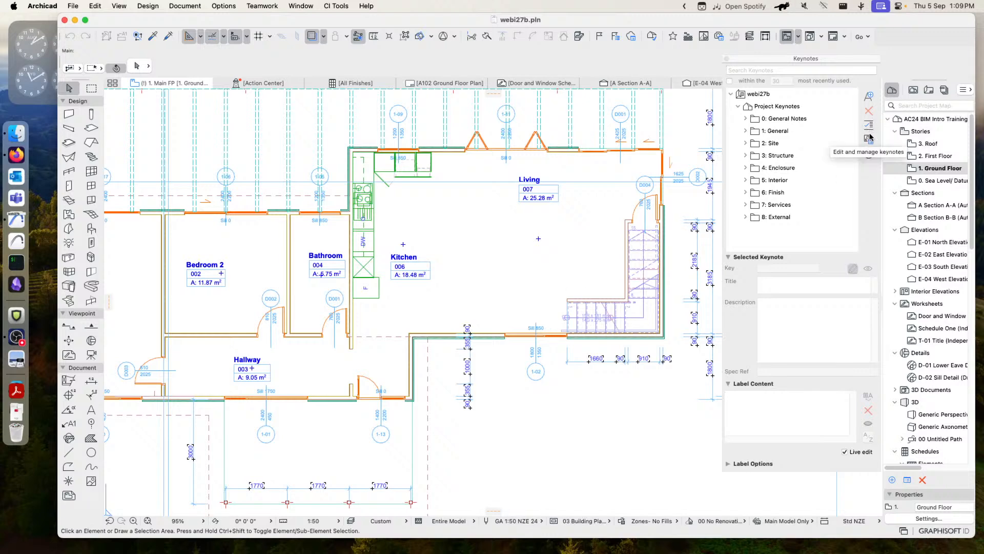
{"action": "left_click", "coordinate": [870, 138]}
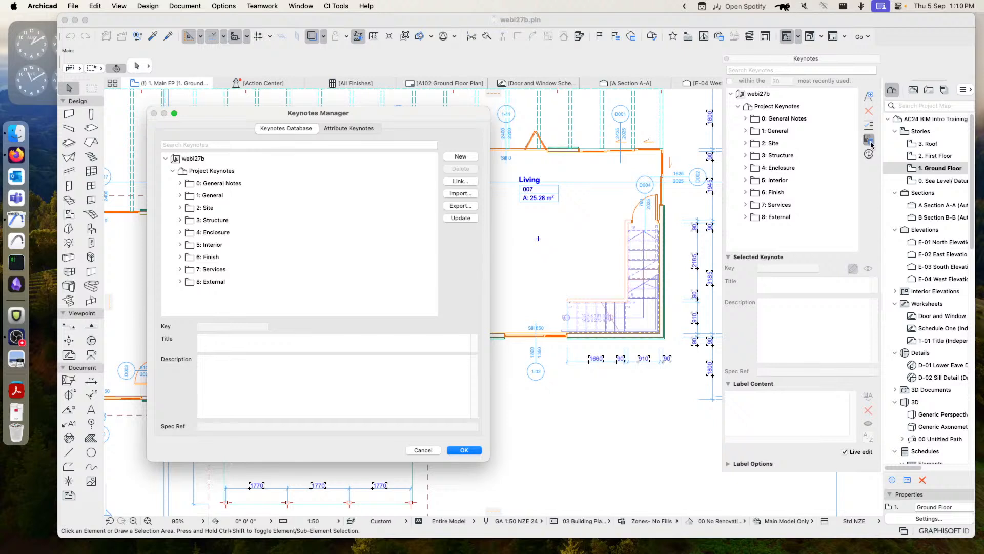
{"action": "left_click_drag", "start_coordinate": [374, 115], "coordinate": [392, 100]}
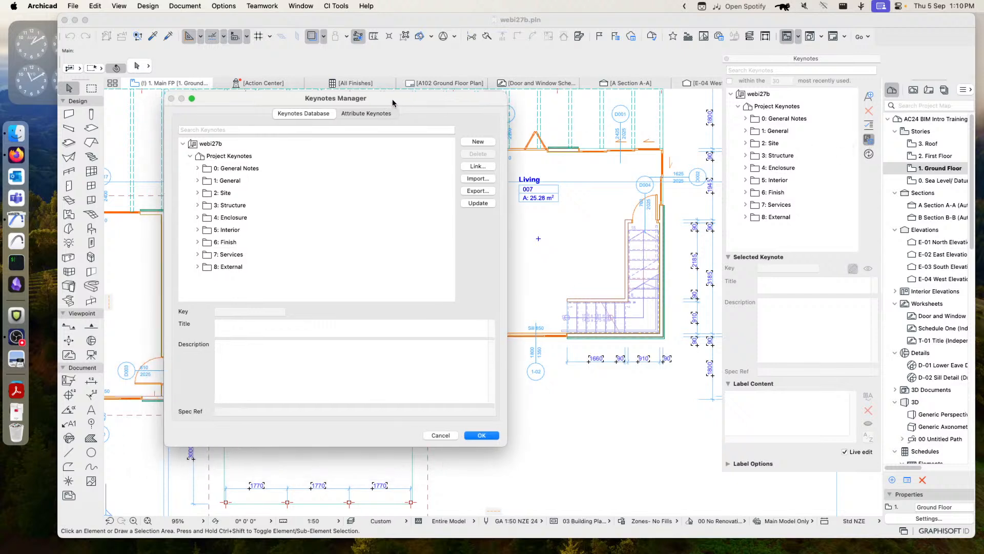
{"action": "left_click", "coordinate": [327, 6]}
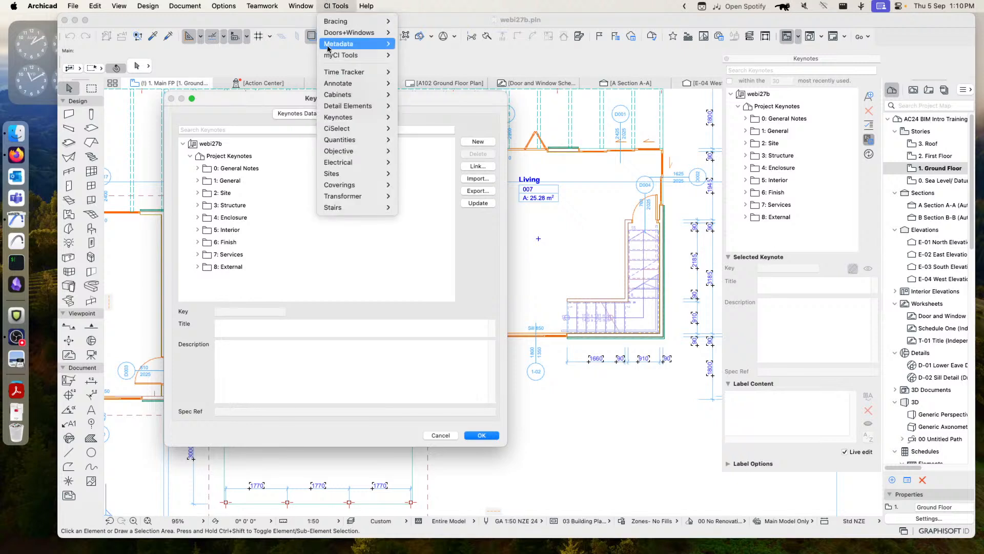
{"action": "mouse_move", "coordinate": [335, 119]}
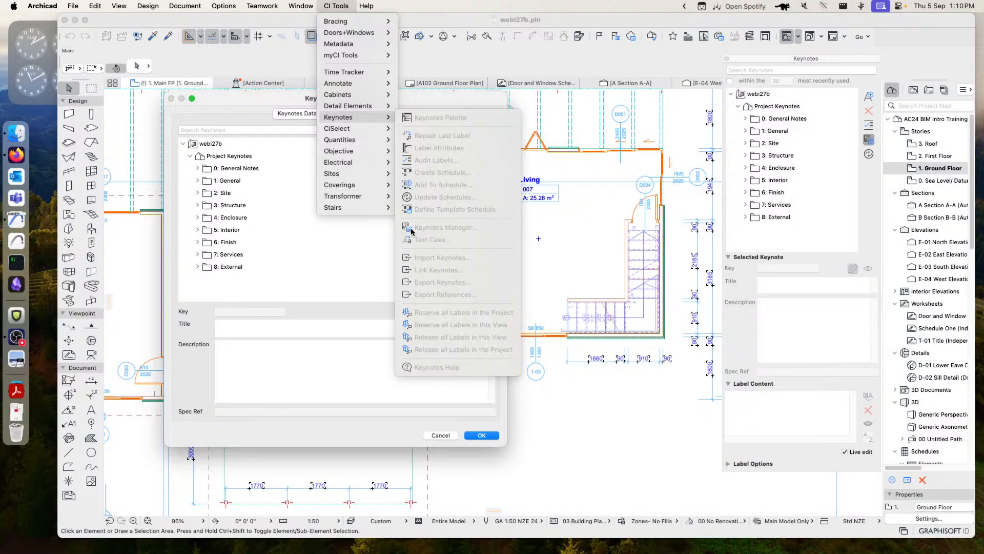
{"action": "left_click", "coordinate": [299, 260]}
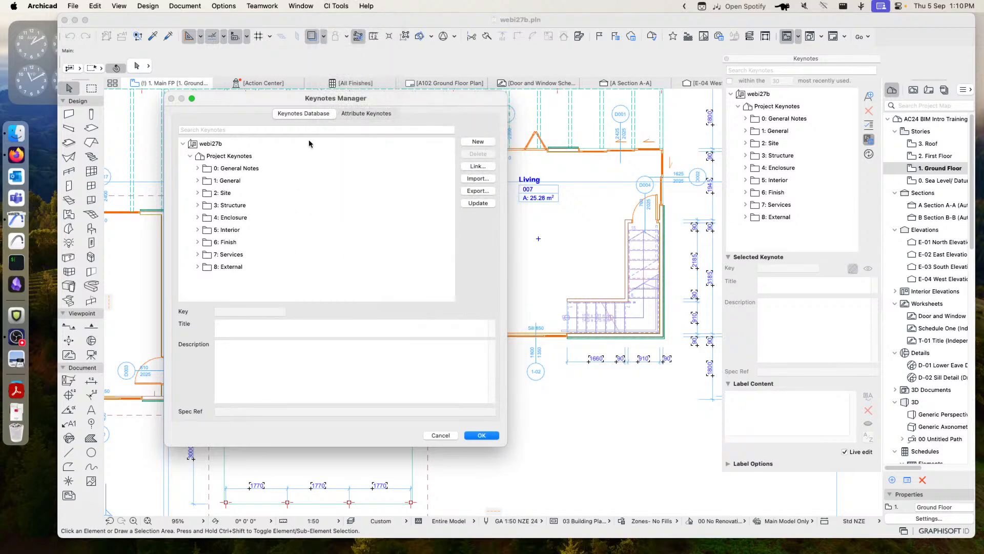
{"action": "left_click_drag", "start_coordinate": [324, 105], "coordinate": [326, 83]}
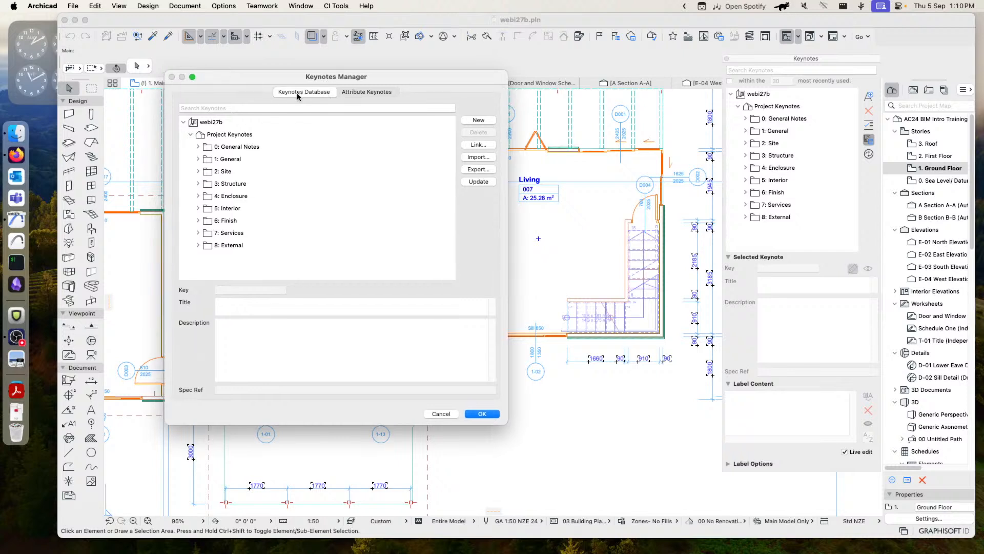
Attach the Structure keynote 3.02.03 brickwork to the building material Brick - Finish as an attribute keynote and accept the change.
{"action": "left_click", "coordinate": [357, 93]}
{"action": "left_click_drag", "start_coordinate": [387, 81], "coordinate": [403, 79]}
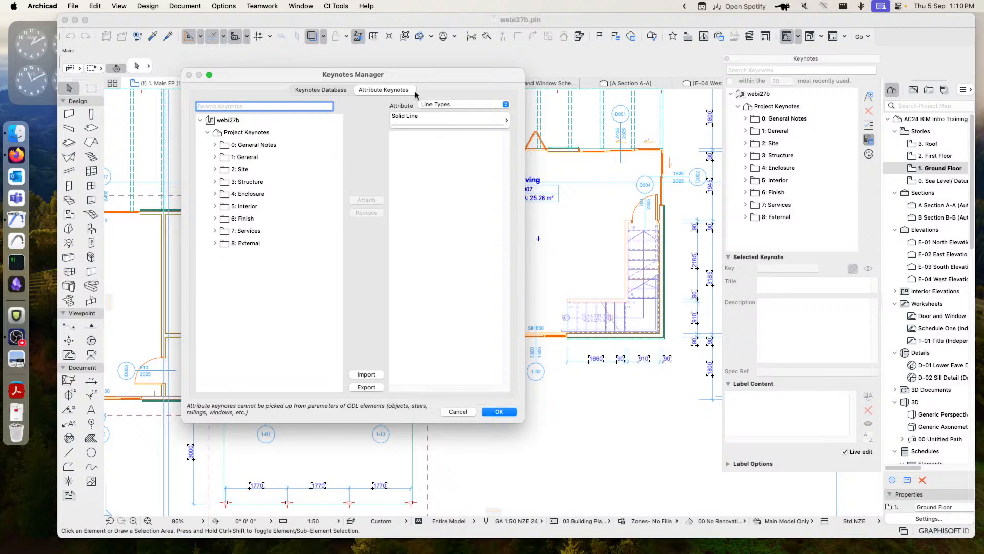
{"action": "left_click", "coordinate": [452, 105]}
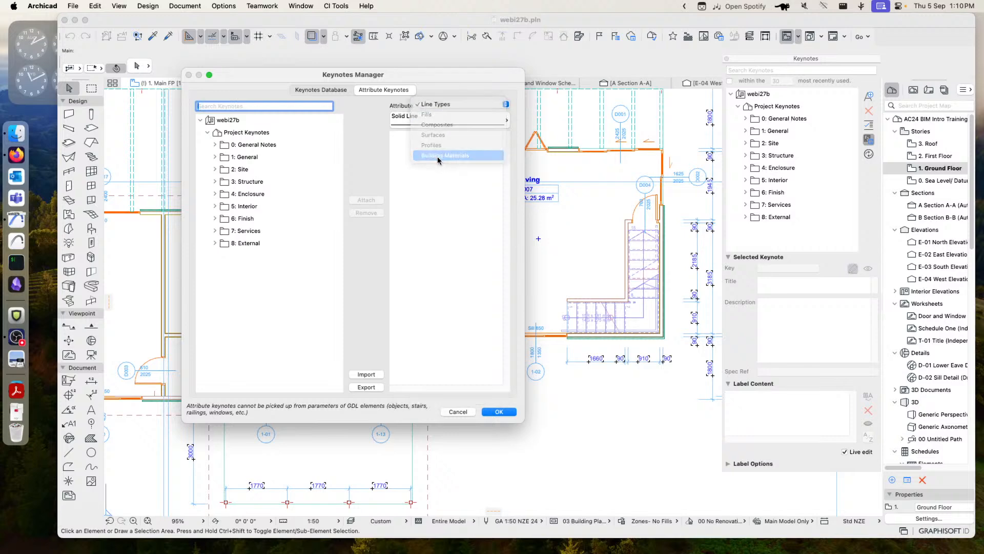
{"action": "left_click", "coordinate": [438, 156]}
{"action": "left_click", "coordinate": [436, 122]}
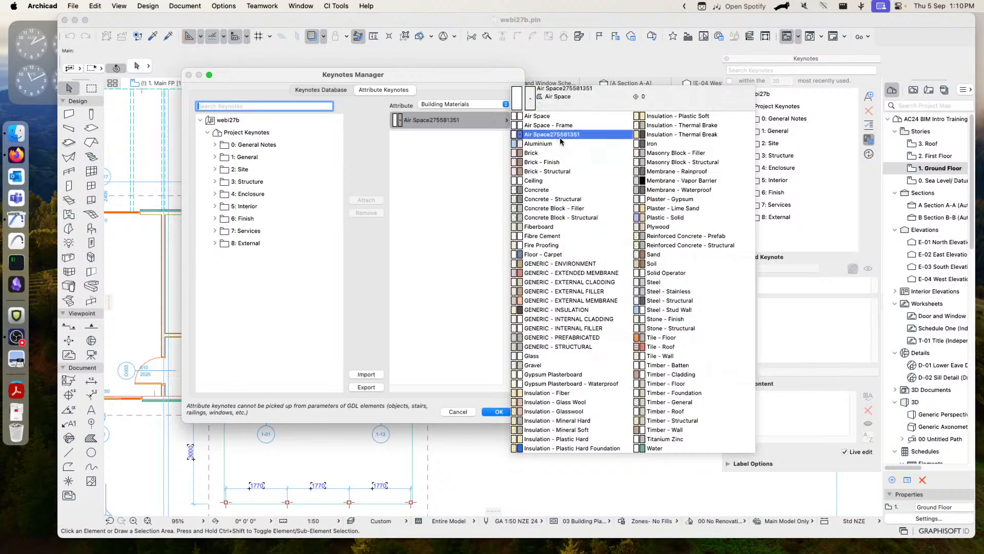
{"action": "left_click", "coordinate": [542, 164]}
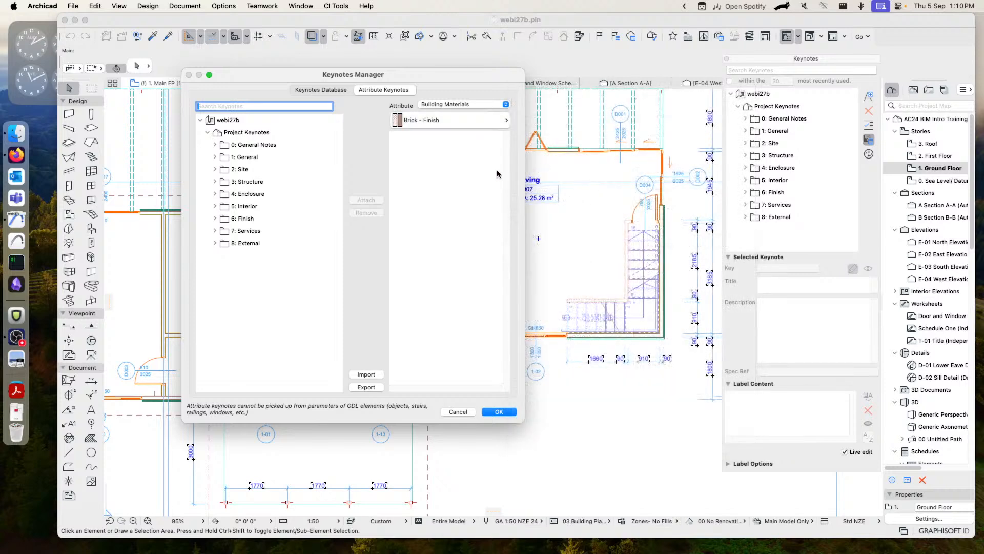
{"action": "left_click", "coordinate": [215, 181]}
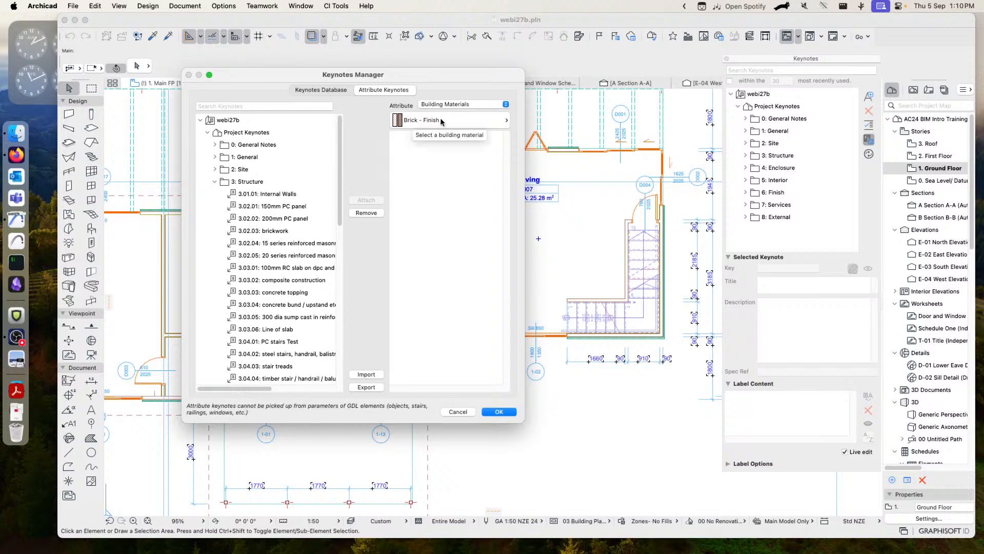
{"action": "left_click", "coordinate": [248, 232]}
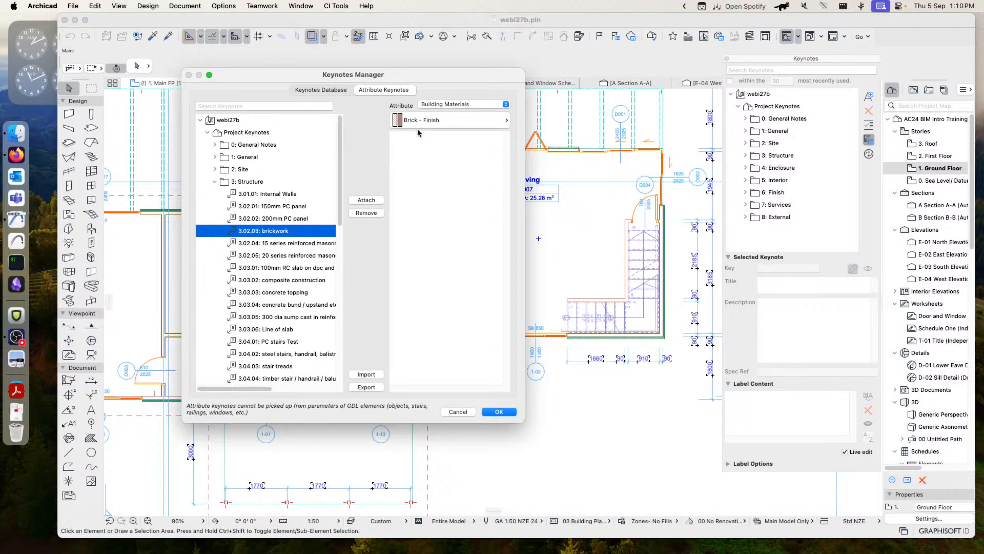
{"action": "left_click", "coordinate": [363, 201]}
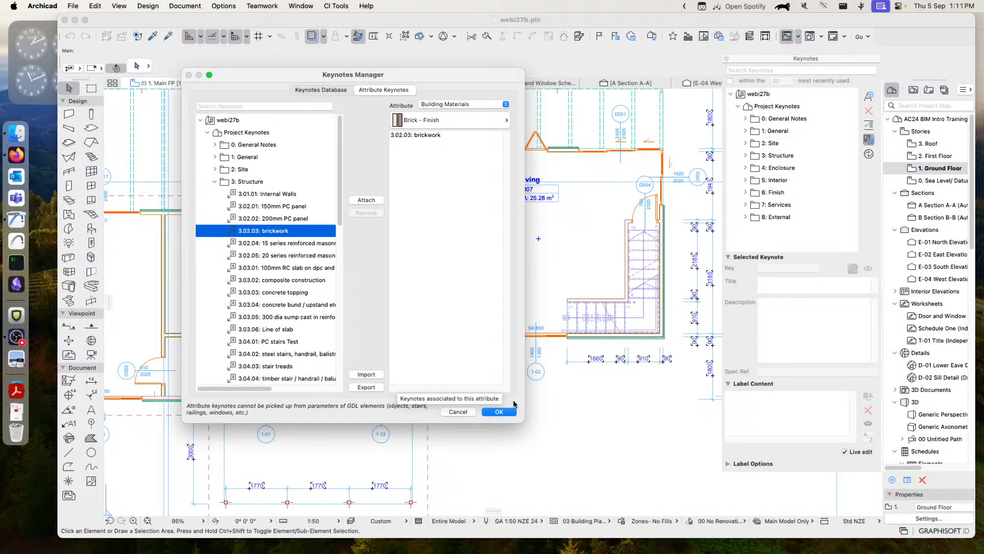
{"action": "left_click", "coordinate": [503, 412]}
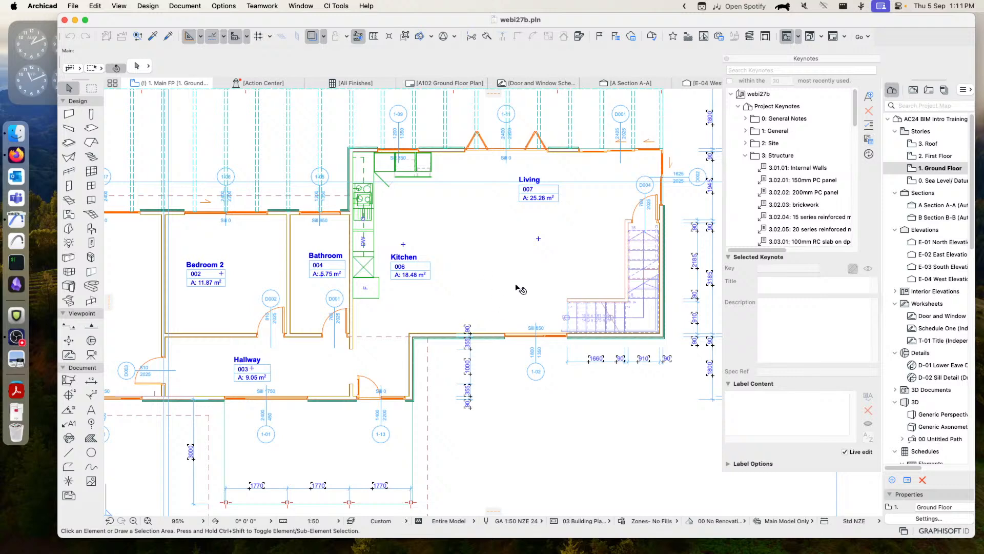
Suspend grouping and select only the exterior wall containing window 1-02, along the Kitchen and Living rooms.
{"action": "left_click", "coordinate": [437, 333]}
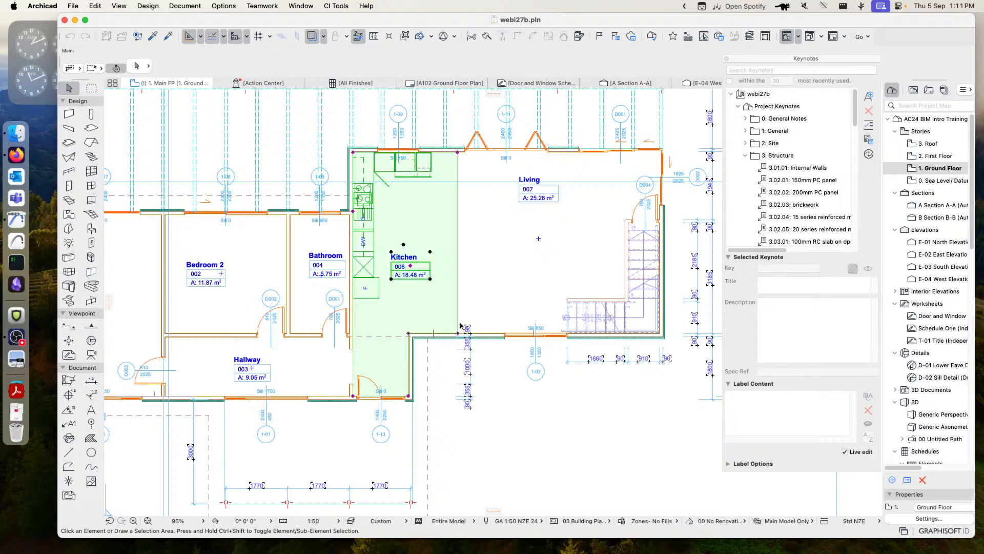
{"action": "left_click", "coordinate": [487, 338]}
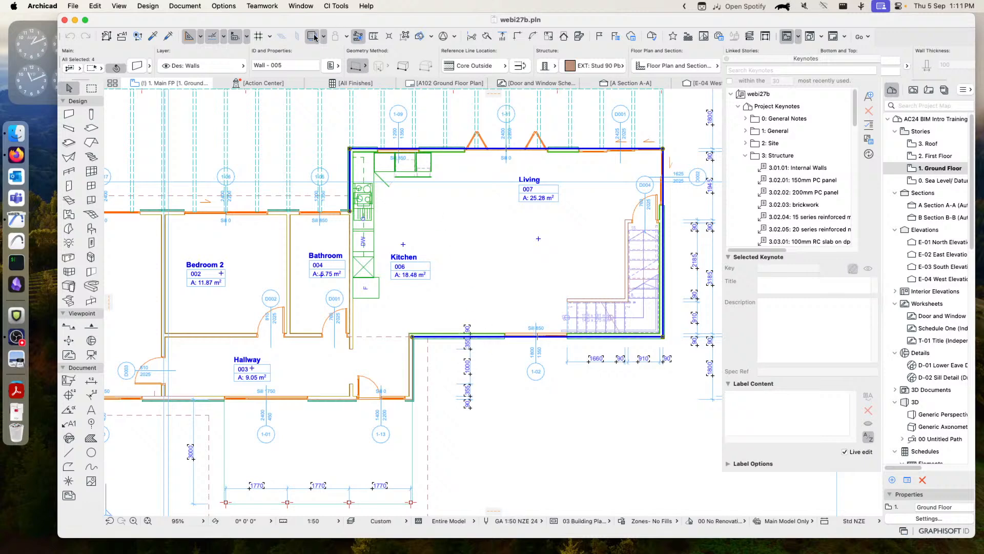
{"action": "left_click", "coordinate": [403, 38]}
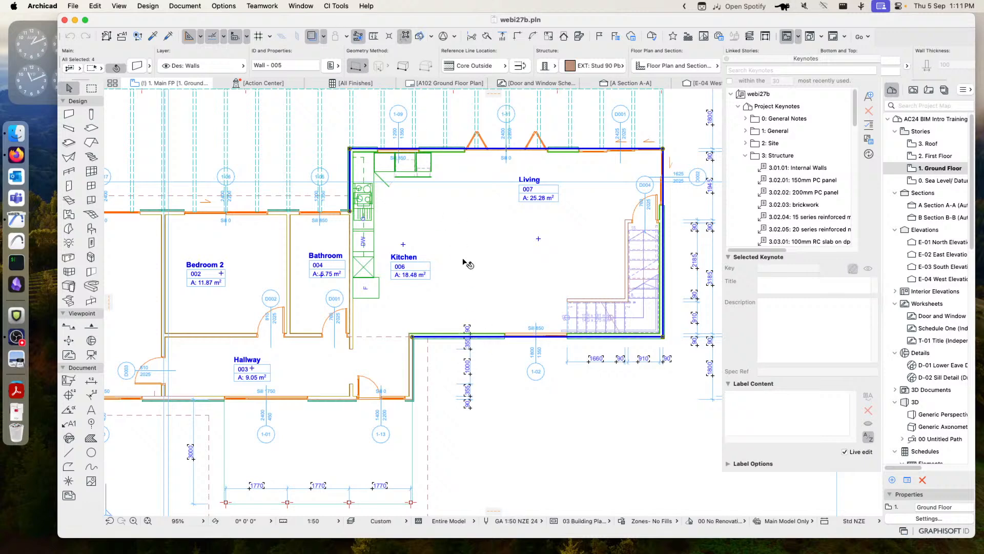
{"action": "left_click", "coordinate": [495, 379]}
{"action": "left_click", "coordinate": [501, 336]}
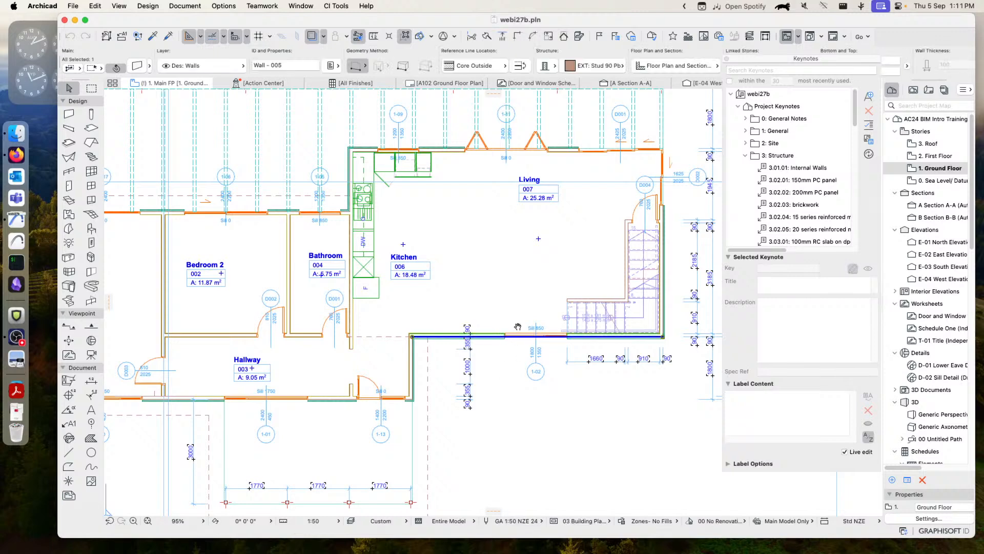
{"action": "scroll", "coordinate": [492, 277], "scroll_direction": "down", "scroll_amount": 3}
{"action": "scroll", "coordinate": [493, 276], "scroll_direction": "right", "scroll_amount": 3}
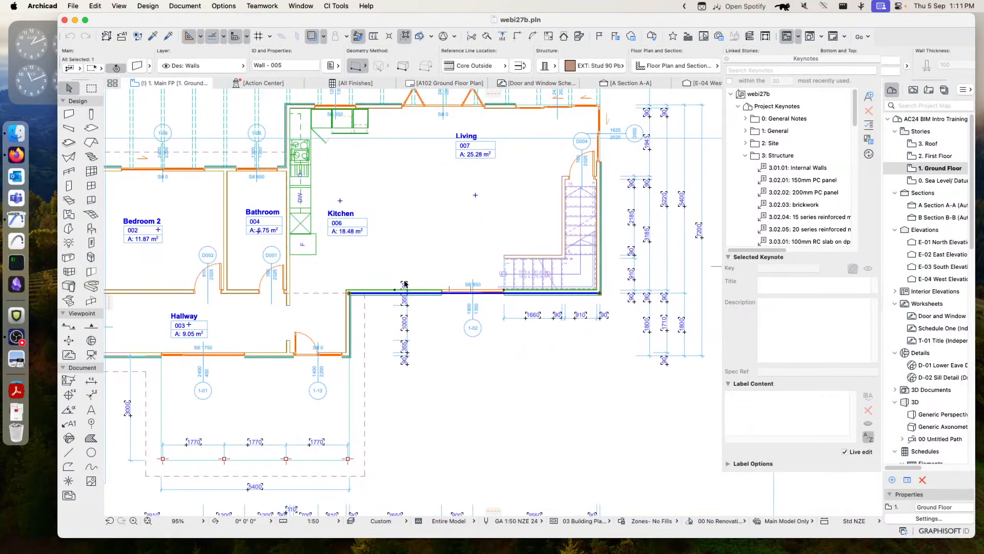
{"action": "scroll", "coordinate": [450, 301], "scroll_direction": "up", "scroll_amount": 5}
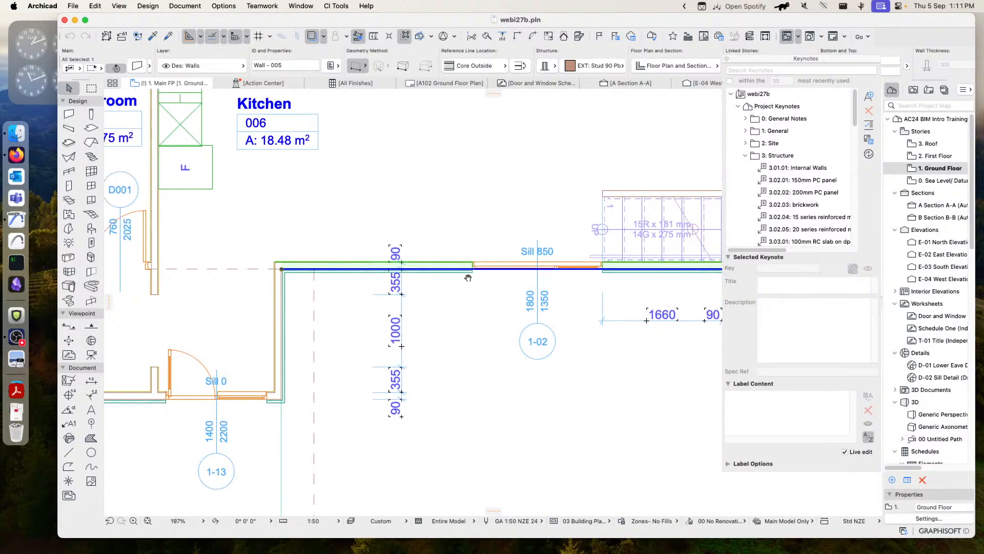
{"action": "middle_click_drag", "start_coordinate": [468, 278], "coordinate": [451, 268]}
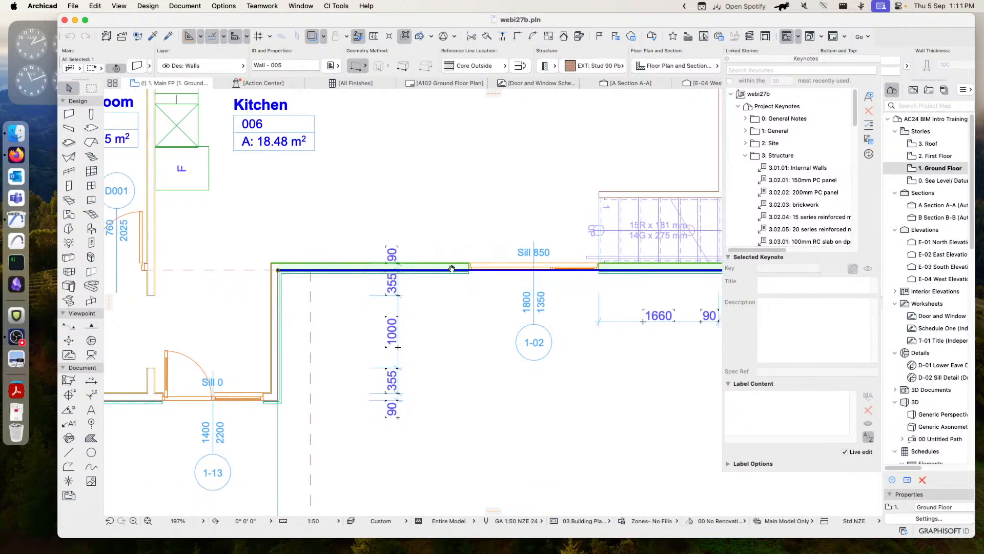
{"action": "scroll", "coordinate": [451, 268], "scroll_direction": "down", "scroll_amount": 4}
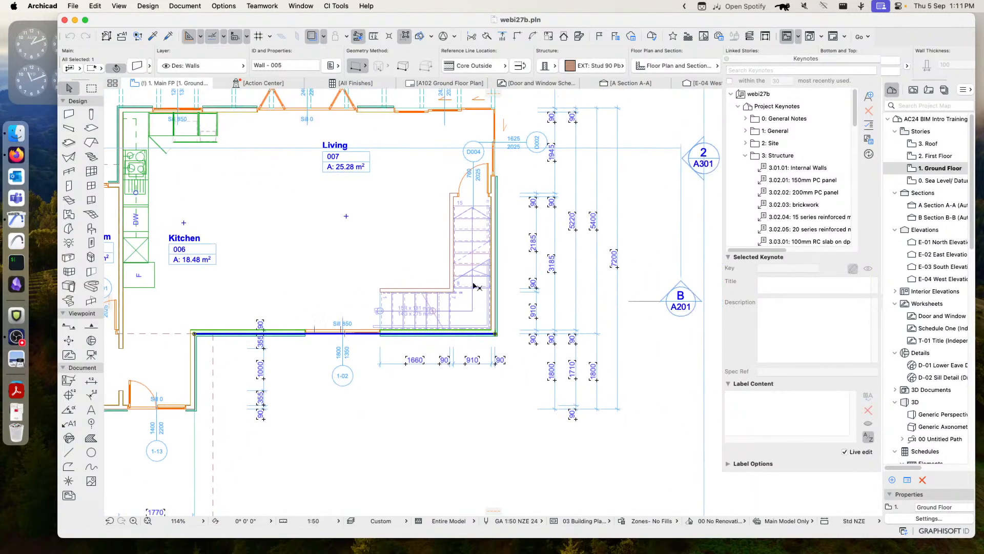
Select the exterior wall beside the staircase and check which composite structure it uses.
{"action": "scroll", "coordinate": [477, 287], "scroll_direction": "up", "scroll_amount": 4}
{"action": "middle_click_drag", "start_coordinate": [528, 281], "coordinate": [482, 310]}
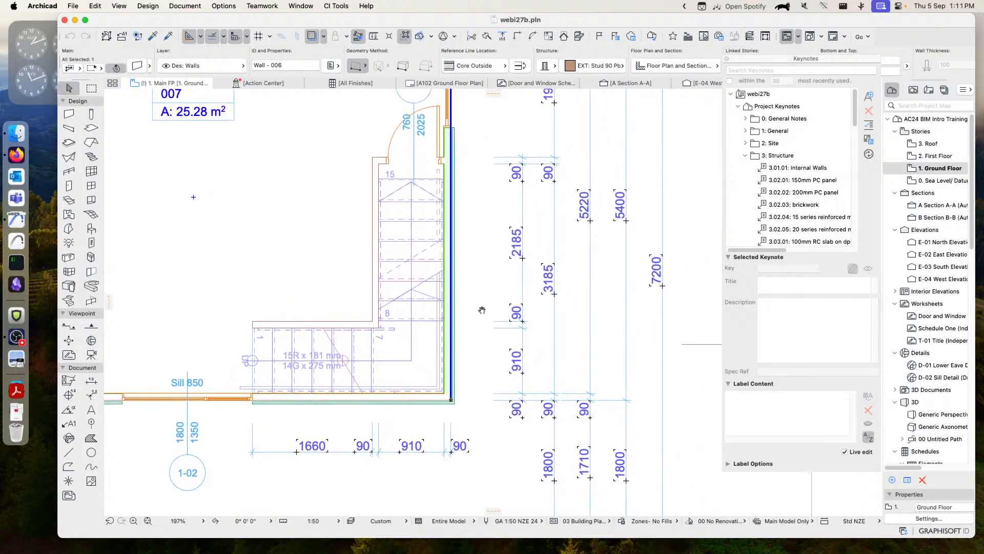
{"action": "scroll", "coordinate": [477, 305], "scroll_direction": "down", "scroll_amount": 2}
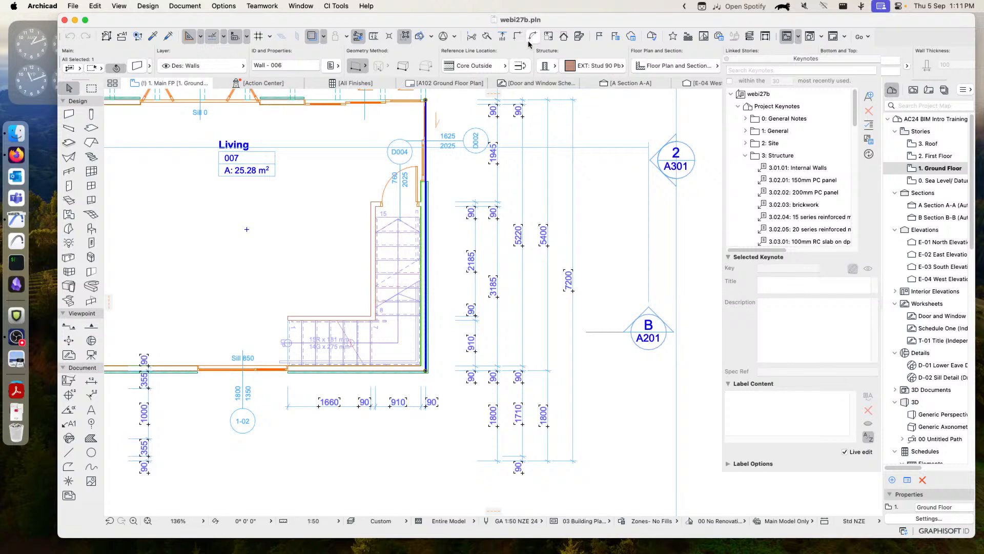
{"action": "left_click", "coordinate": [586, 66]}
{"action": "mouse_move", "coordinate": [655, 273]}
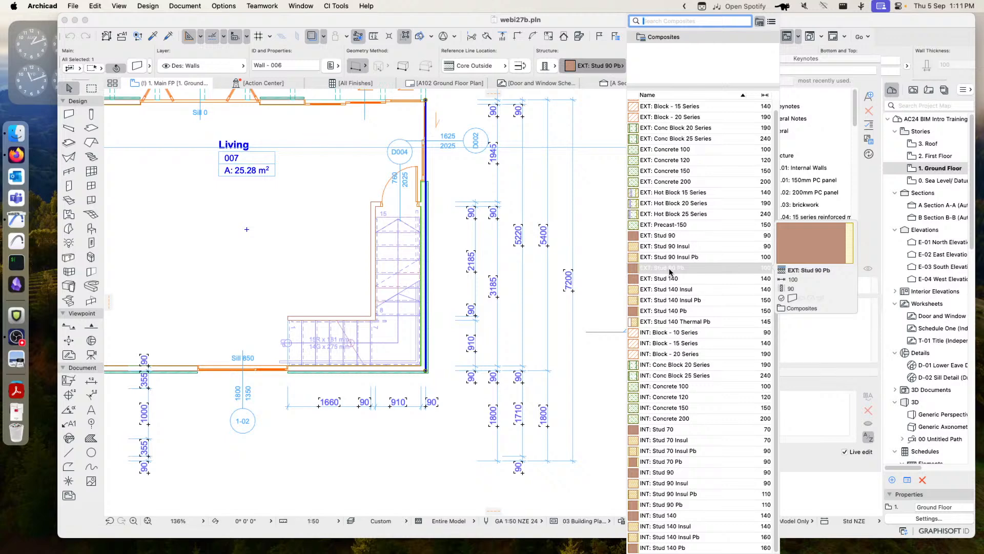
Examine the skins of the composite EXT: Stud 90 Pb and leave the composite settings without making changes.
{"action": "left_click", "coordinate": [229, 10]}
{"action": "mouse_move", "coordinate": [256, 21]}
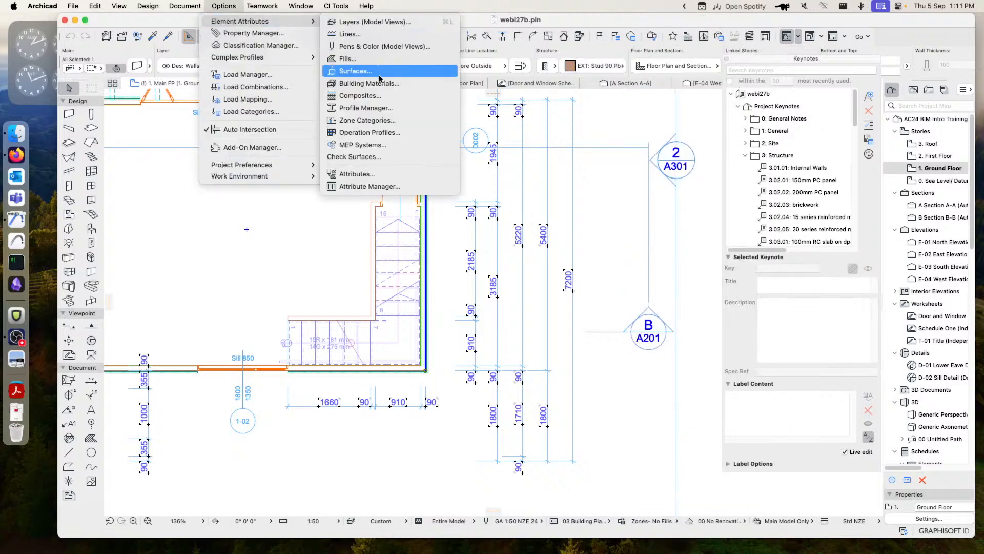
{"action": "left_click", "coordinate": [362, 95]}
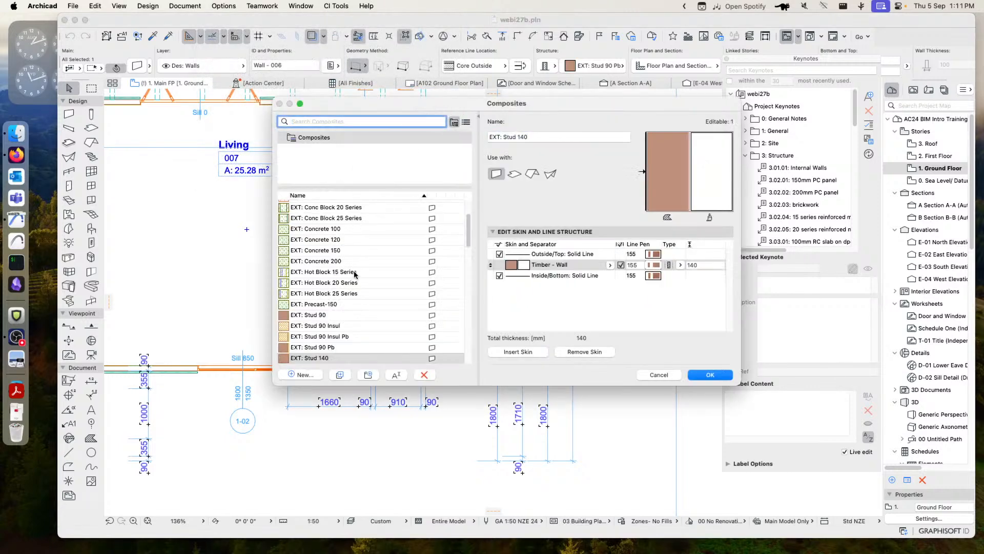
{"action": "left_click", "coordinate": [307, 347]}
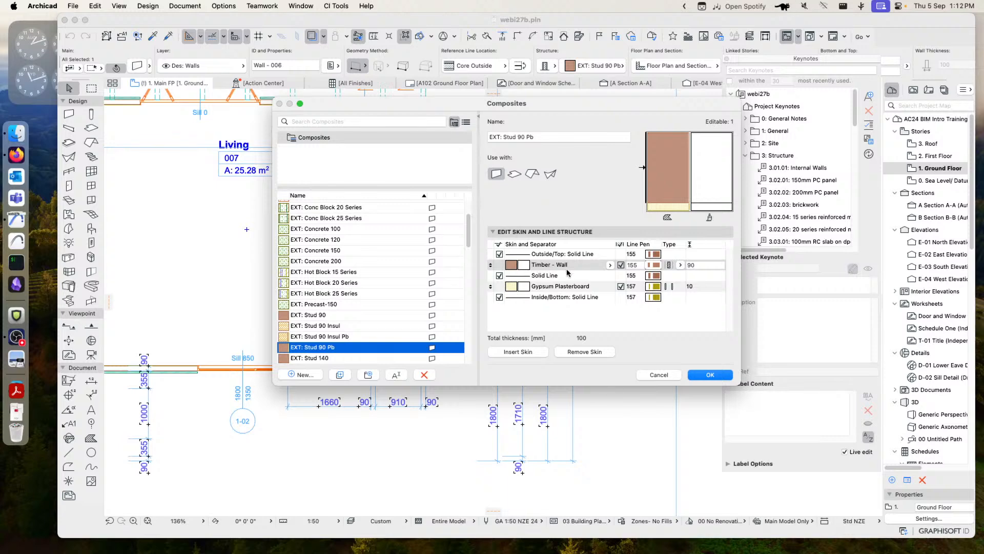
{"action": "left_click", "coordinate": [666, 376]}
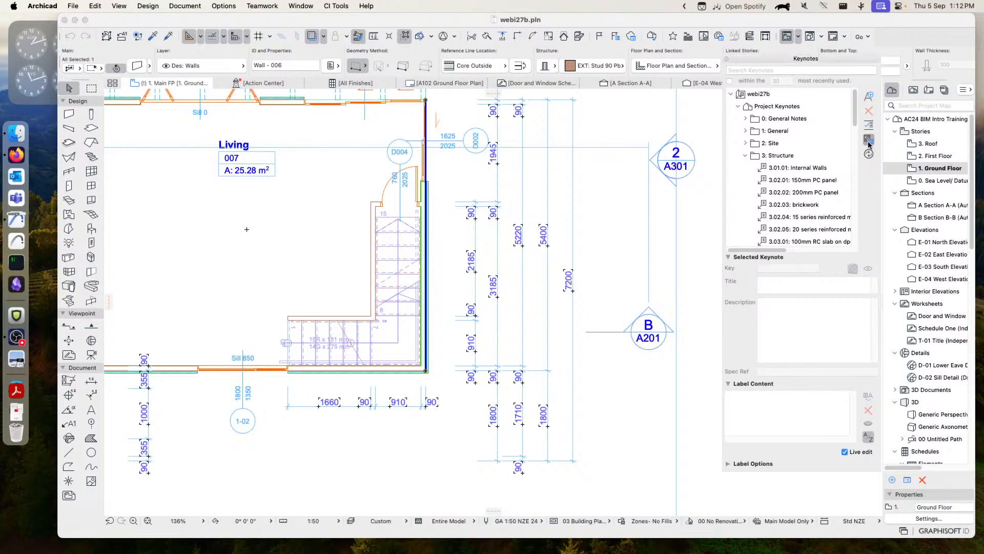
Open the attribute keynotes in the Keynotes Manager and choose the building material Timber - Wall.
{"action": "left_click", "coordinate": [868, 139]}
{"action": "left_click", "coordinate": [385, 89]}
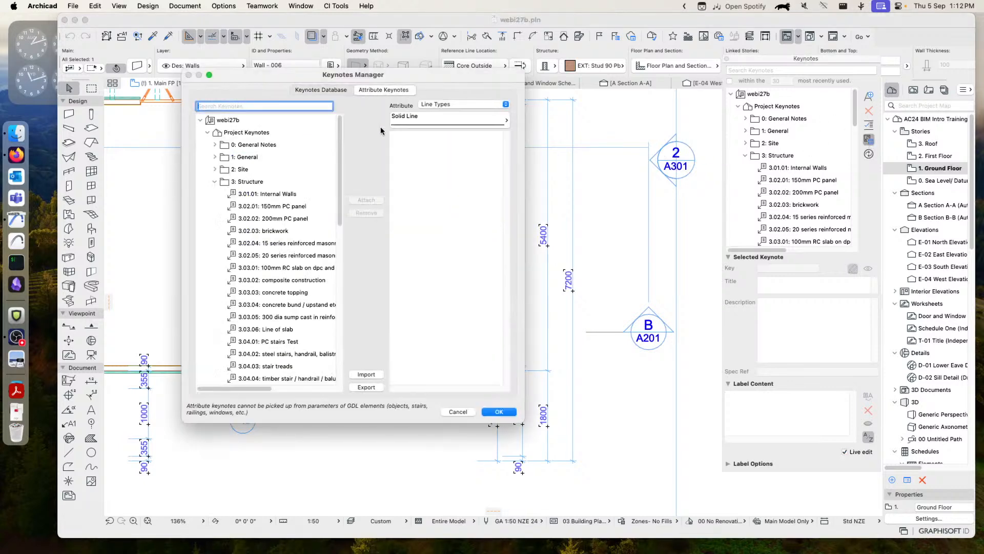
{"action": "left_click", "coordinate": [457, 106]}
{"action": "left_click", "coordinate": [446, 156]}
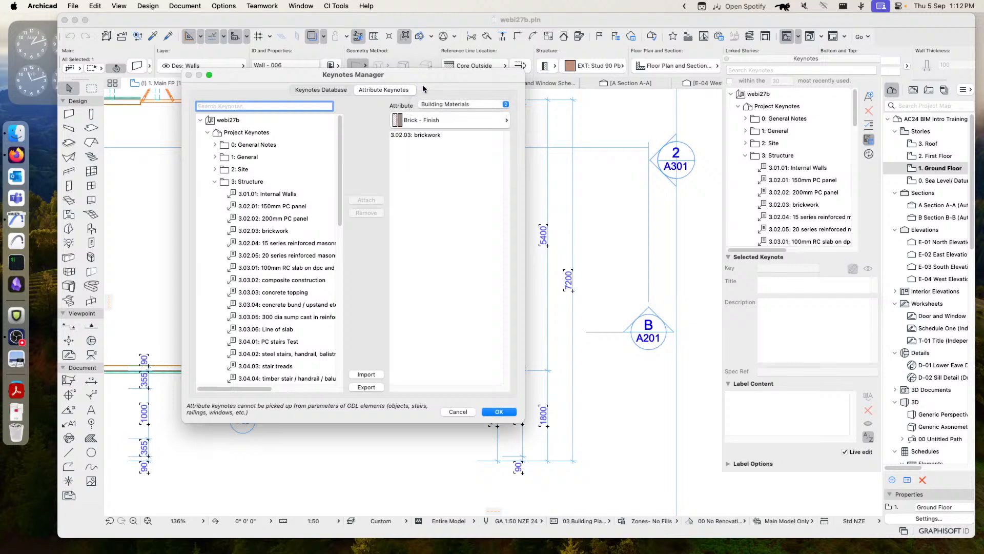
{"action": "left_click", "coordinate": [444, 120]}
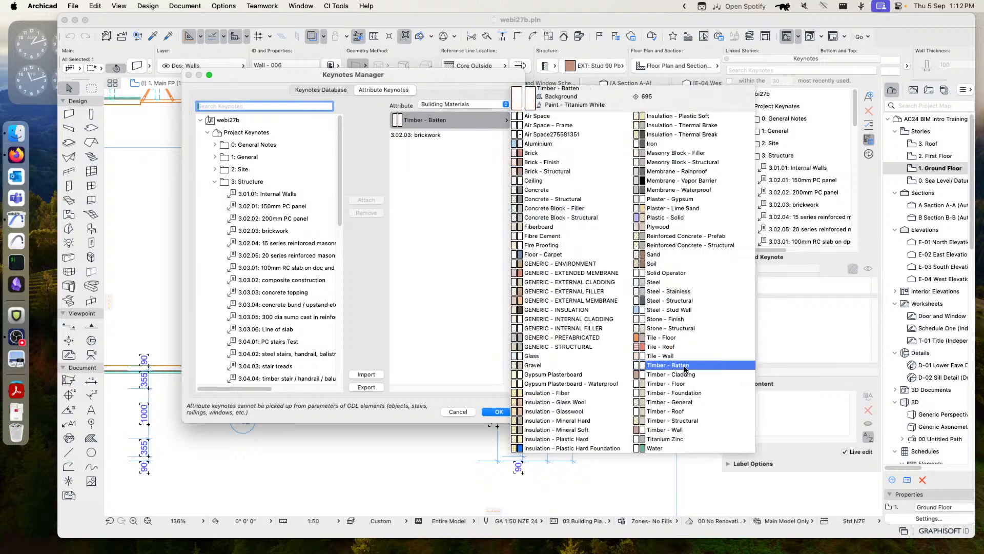
{"action": "left_click", "coordinate": [697, 431]}
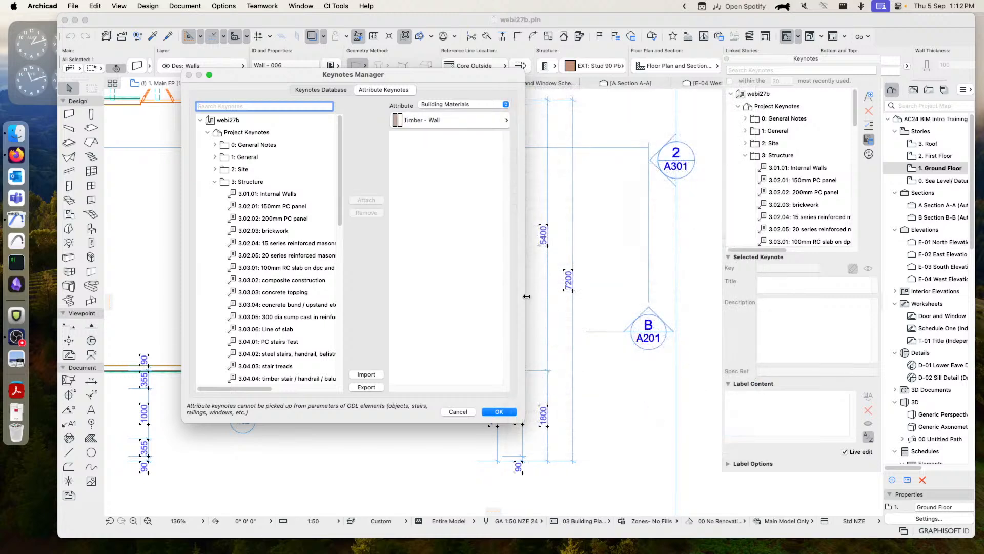
Attach the Finish keynote 6.01.01 Nuplex Terrezite floor system to the building material Timber - Wall.
{"action": "left_click_drag", "start_coordinate": [339, 185], "coordinate": [344, 347]}
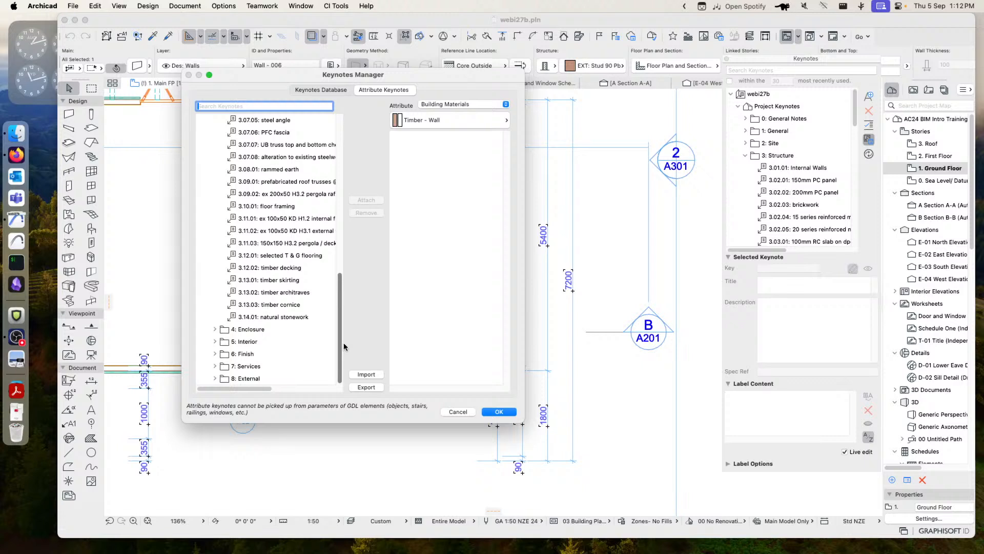
{"action": "left_click_drag", "start_coordinate": [344, 344], "coordinate": [335, 382]}
{"action": "scroll", "coordinate": [264, 279], "scroll_direction": "up", "scroll_amount": 6}
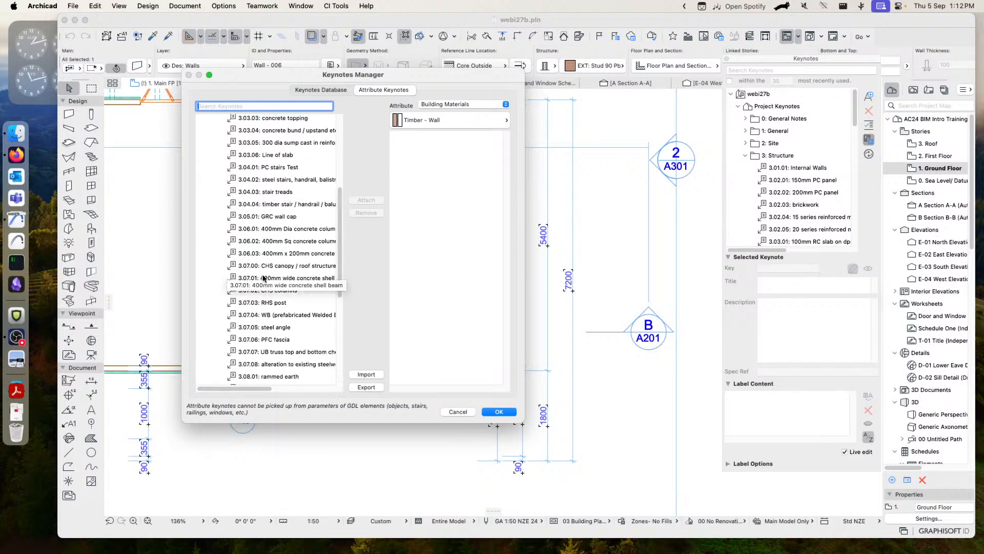
{"action": "scroll", "coordinate": [263, 279], "scroll_direction": "up", "scroll_amount": 5}
{"action": "left_click", "coordinate": [215, 181]}
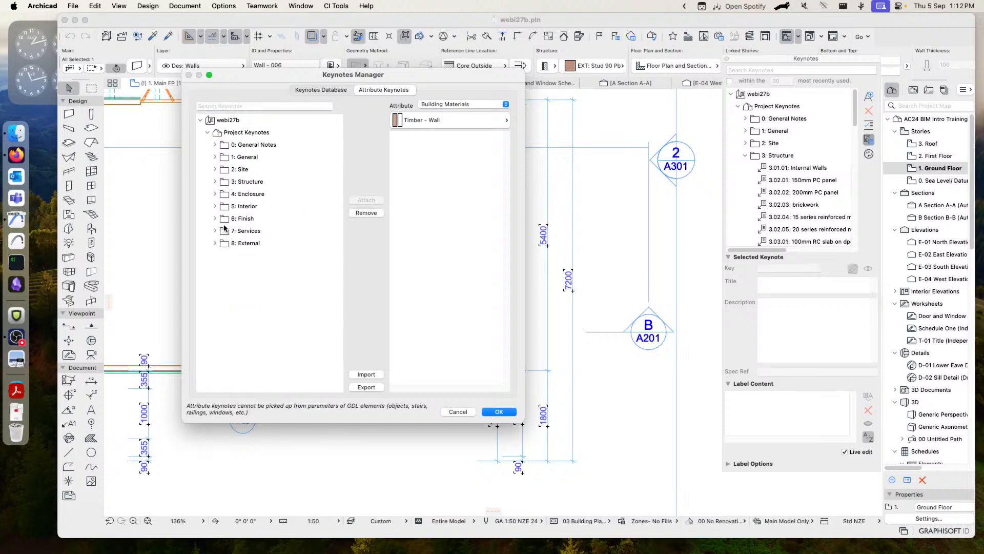
{"action": "left_click", "coordinate": [215, 219]}
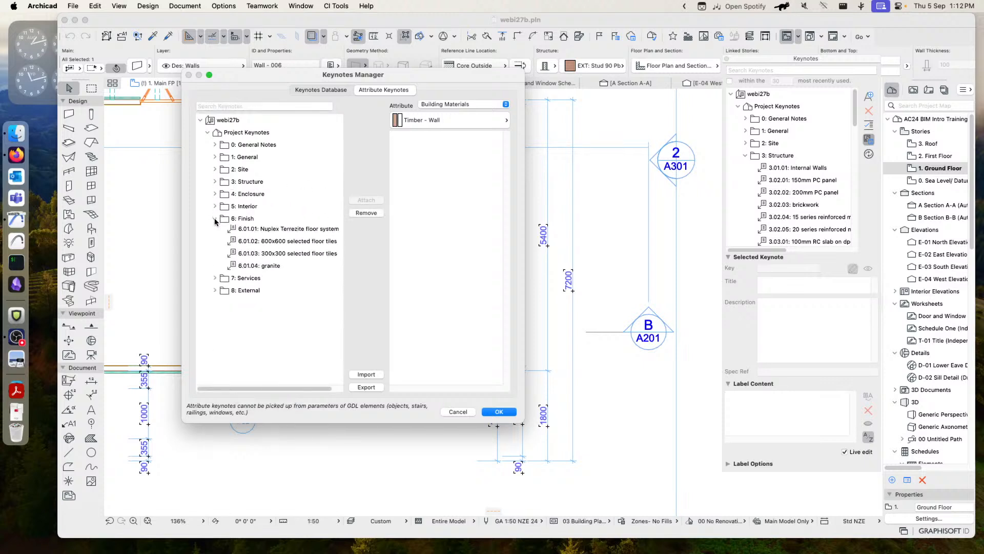
{"action": "left_click", "coordinate": [277, 231]}
{"action": "left_click", "coordinate": [362, 200]}
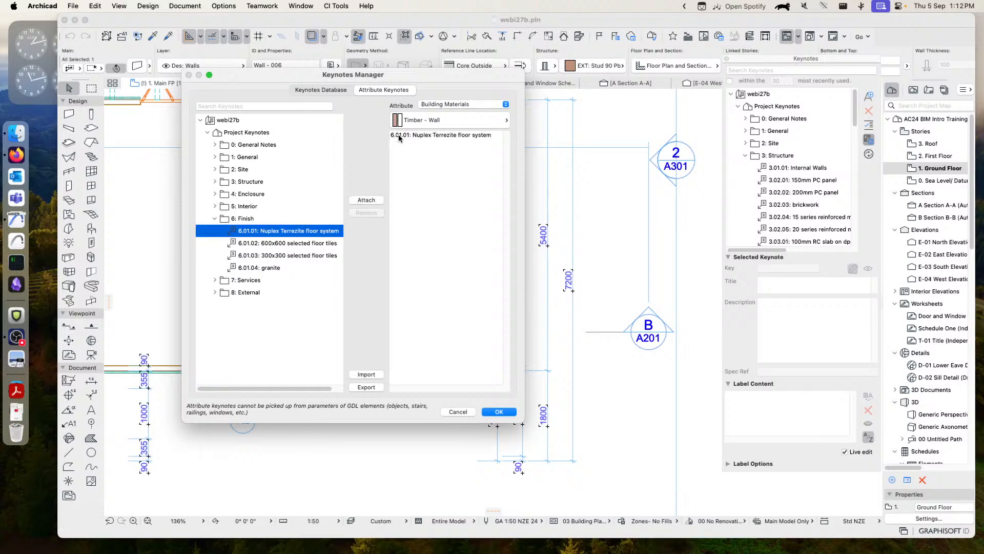
Attach the Services keynote 7.01.01 General Drainage and Services to the building material Gypsum Plasterboard and accept the changes.
{"action": "left_click", "coordinate": [215, 280]}
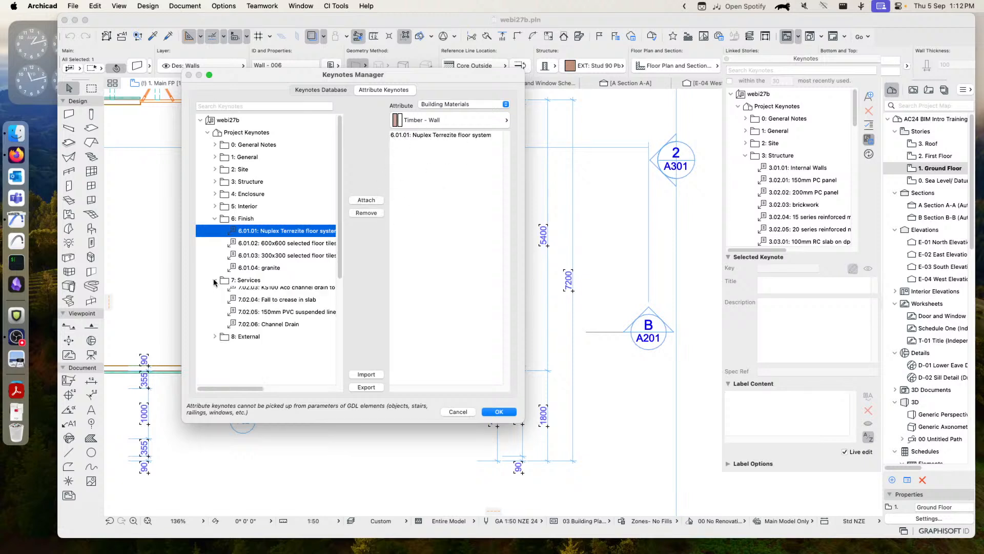
{"action": "left_click", "coordinate": [454, 117]}
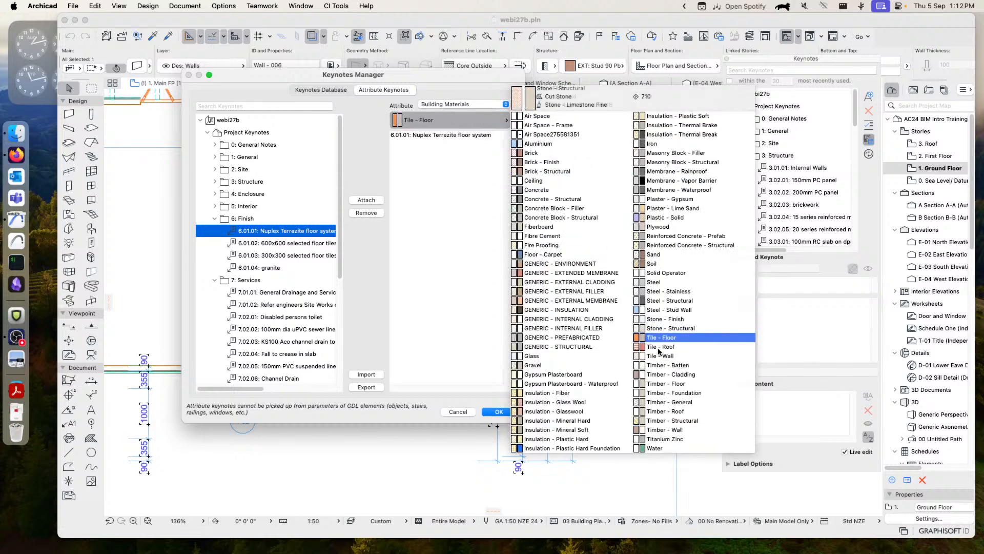
{"action": "left_click", "coordinate": [546, 375]}
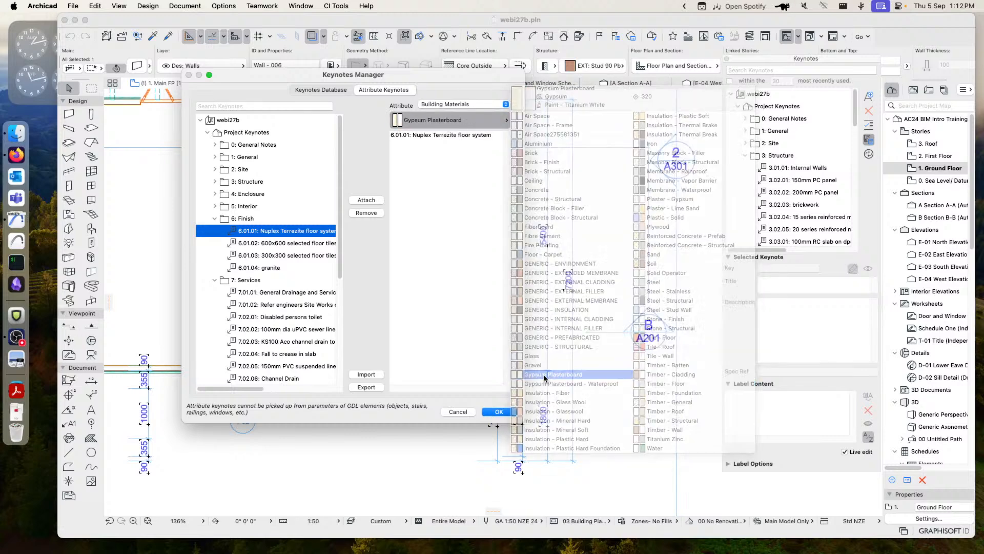
{"action": "left_click", "coordinate": [251, 293]}
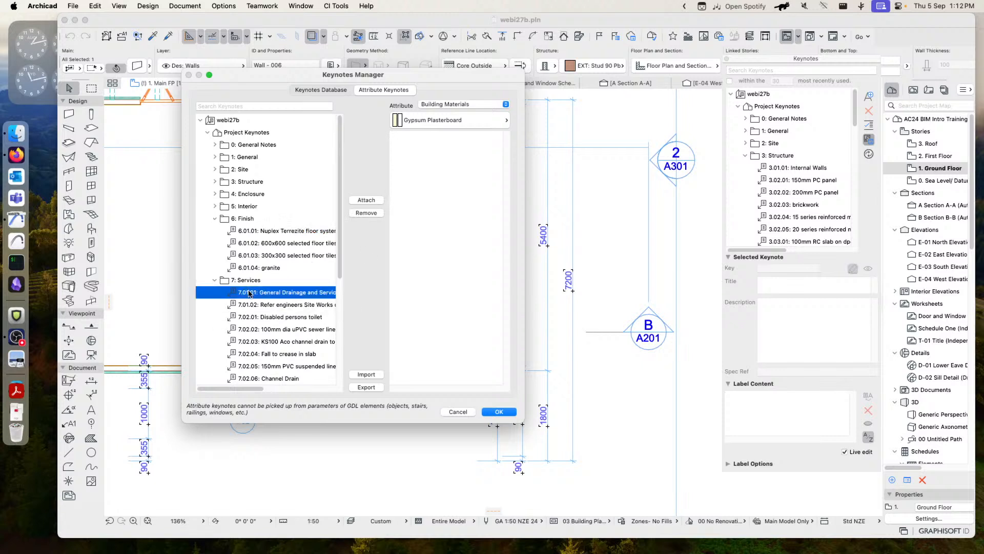
{"action": "left_click", "coordinate": [366, 200]}
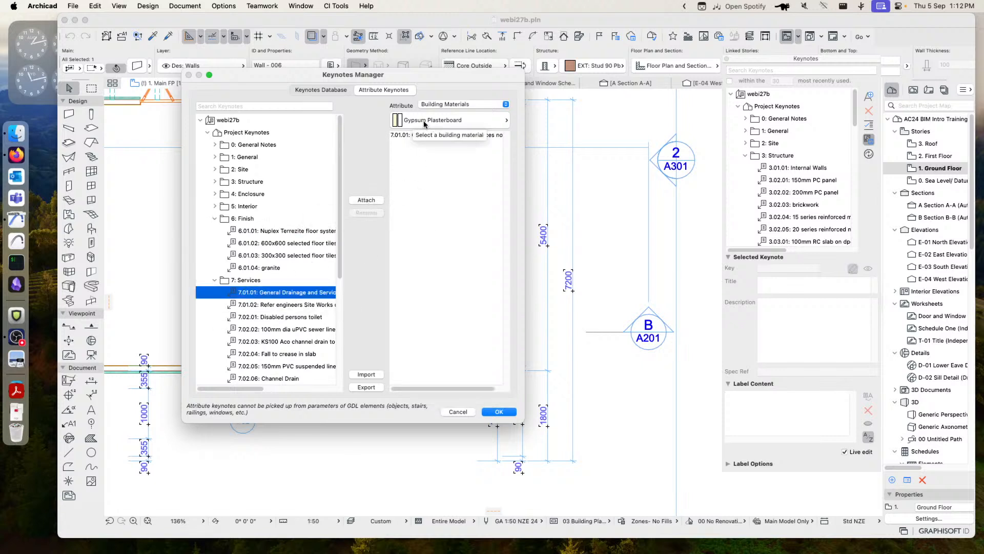
{"action": "left_click", "coordinate": [499, 412]}
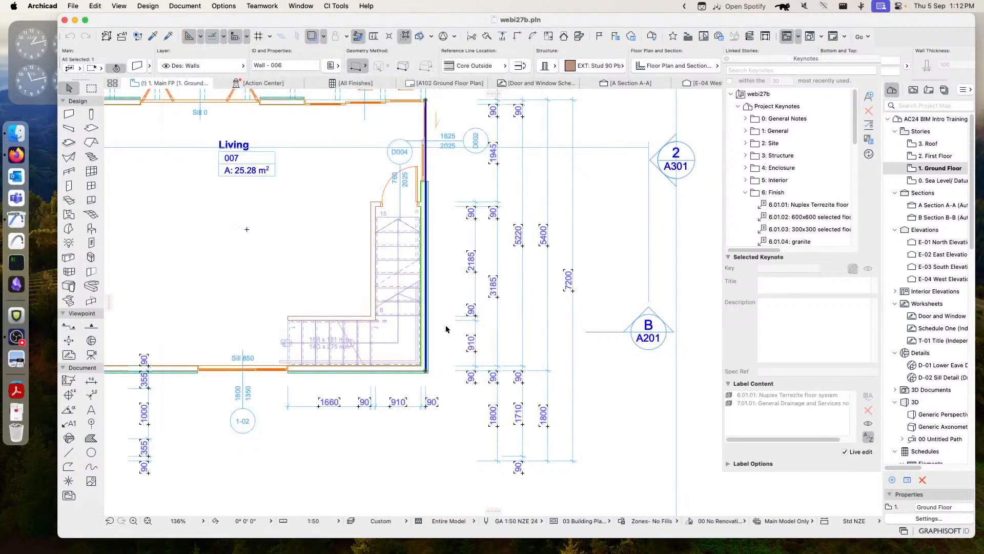
Reselect the exterior wall beside the staircase, review its keynotes in the label content and bring the Finish keynotes into view.
{"action": "left_click", "coordinate": [363, 416]}
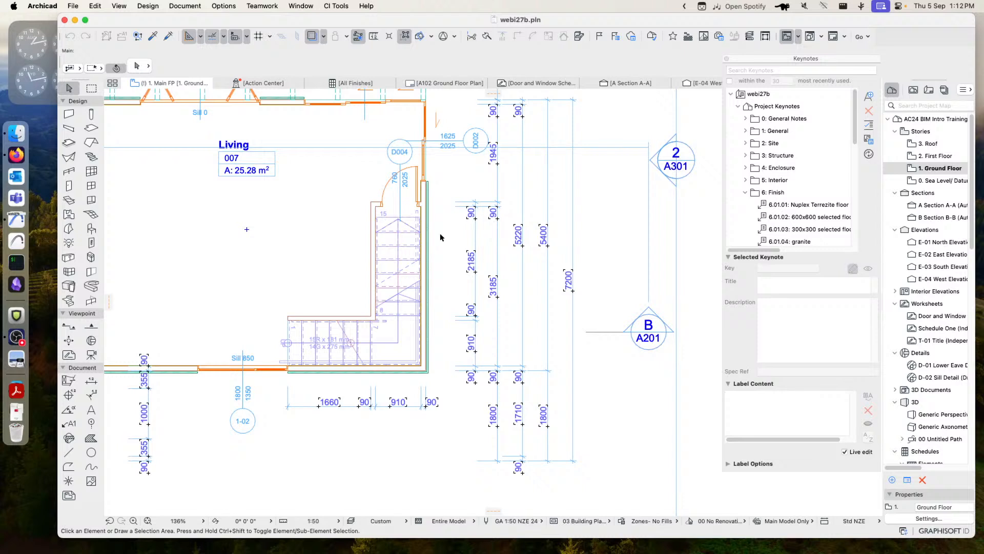
{"action": "left_click", "coordinate": [424, 199]}
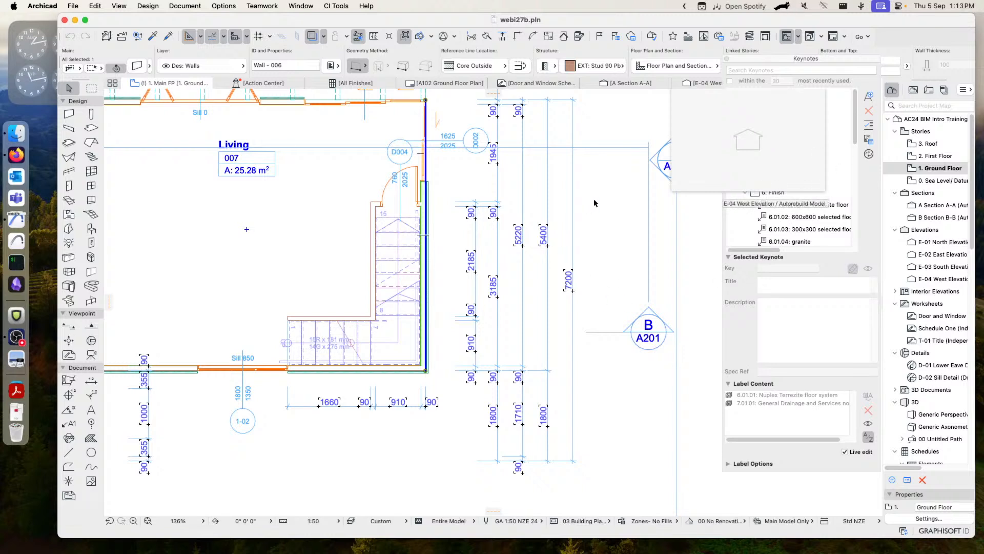
{"action": "left_click", "coordinate": [859, 115]}
{"action": "scroll", "coordinate": [772, 208], "scroll_direction": "down", "scroll_amount": 3}
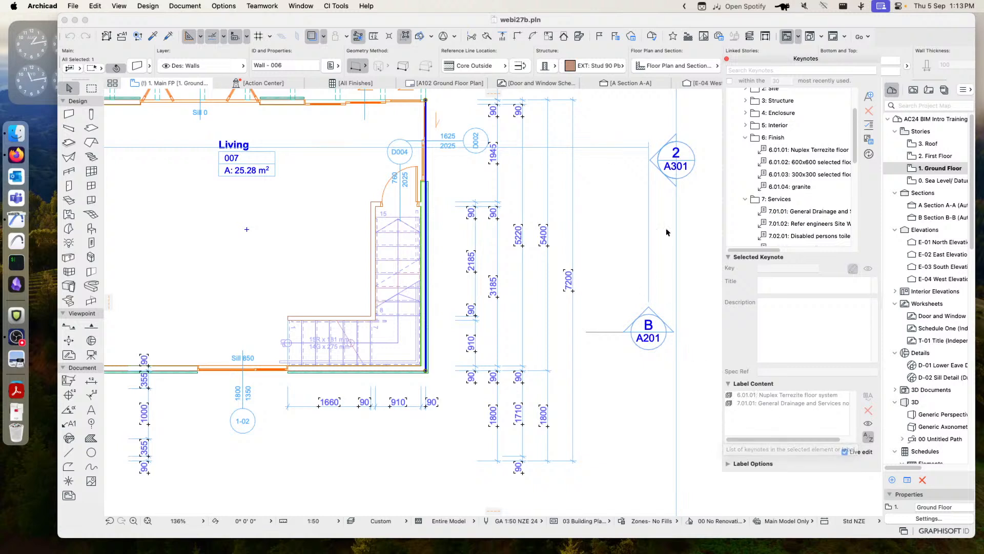
Place a label with the Finish keynote 6.01.02 600x600 selected floor tiles in the empty area beyond the section markers.
{"action": "left_click", "coordinate": [642, 208]}
{"action": "scroll", "coordinate": [646, 211], "scroll_direction": "right", "scroll_amount": 5}
{"action": "scroll", "coordinate": [646, 211], "scroll_direction": "up", "scroll_amount": 3}
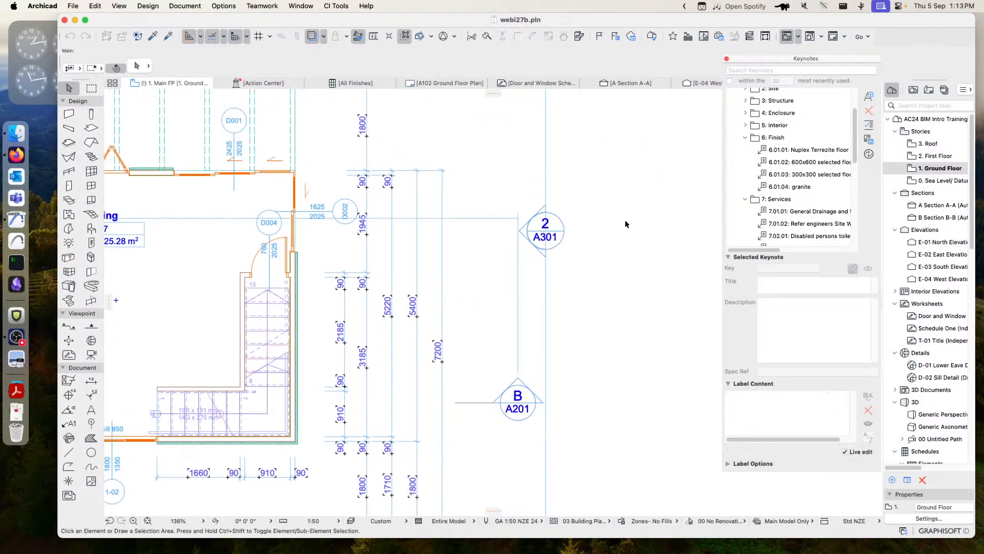
{"action": "left_click", "coordinate": [789, 162]}
{"action": "left_click", "coordinate": [603, 245]}
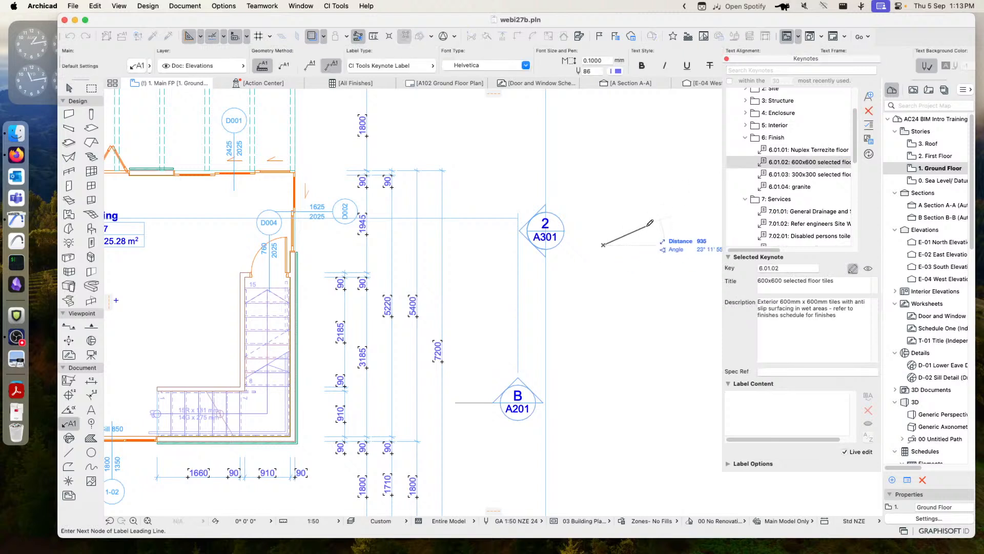
{"action": "left_click", "coordinate": [634, 223]}
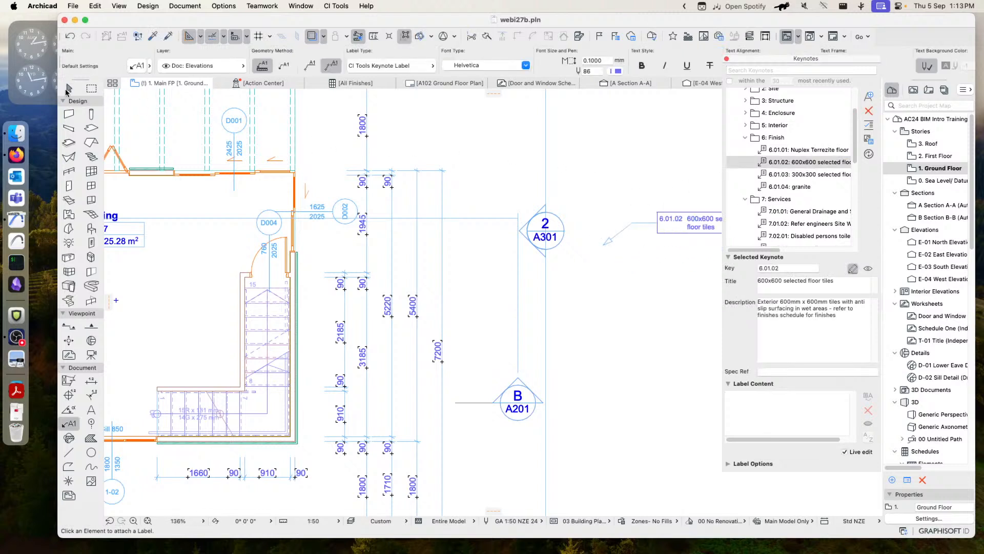
Select the 6.01.02 keynote label, inspect its entry in the label content, toggle the entry's visibility option and deselect the label.
{"action": "left_click", "coordinate": [68, 89]}
{"action": "left_click", "coordinate": [677, 221]}
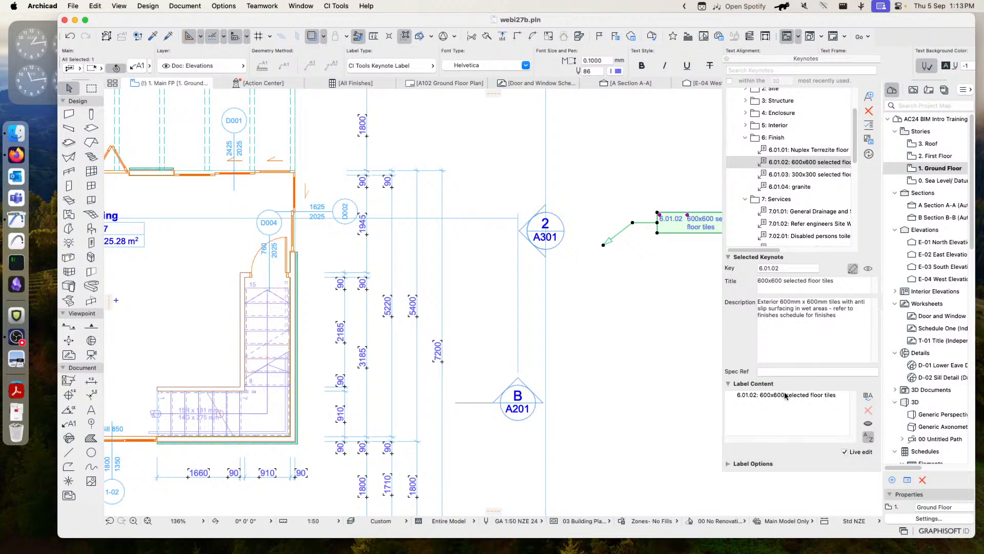
{"action": "scroll", "coordinate": [674, 263], "scroll_direction": "right", "scroll_amount": 5}
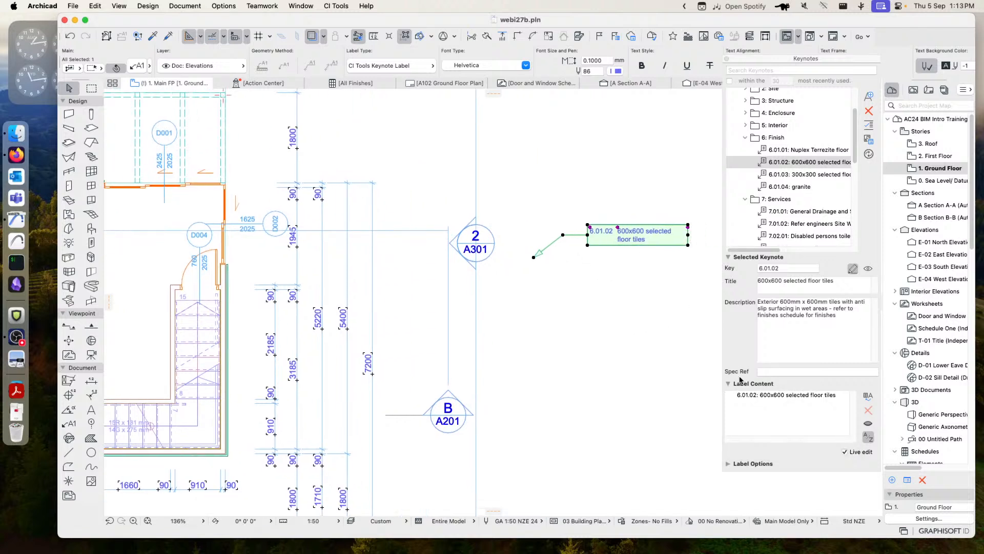
{"action": "left_click", "coordinate": [757, 396]}
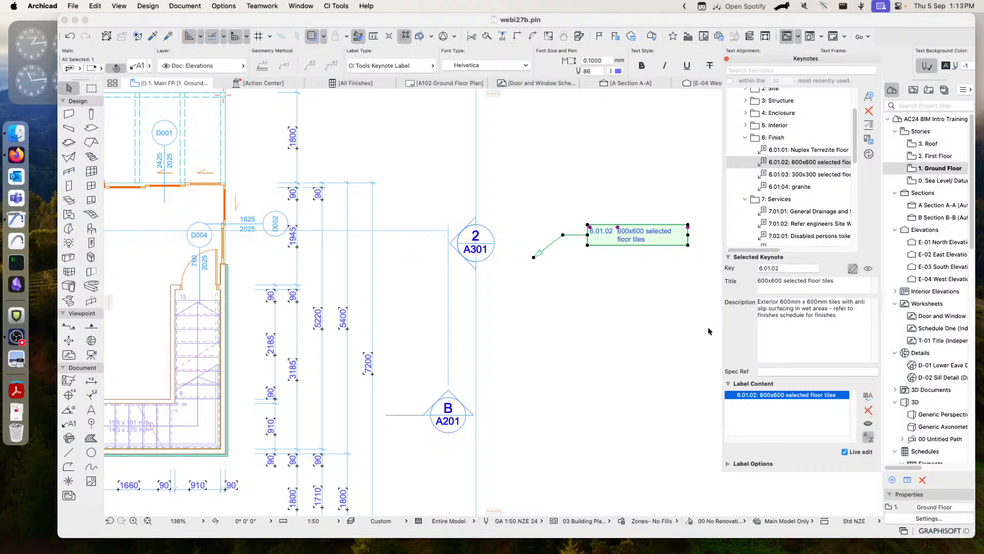
{"action": "left_click", "coordinate": [868, 423]}
{"action": "left_click", "coordinate": [869, 425]}
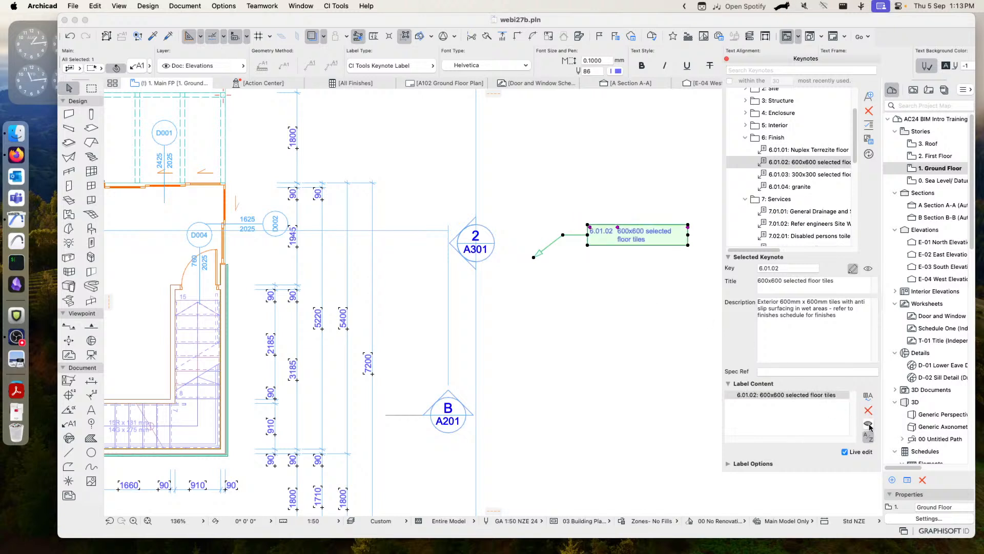
{"action": "left_click", "coordinate": [870, 425]}
{"action": "left_click", "coordinate": [871, 426]}
{"action": "left_click", "coordinate": [567, 252]}
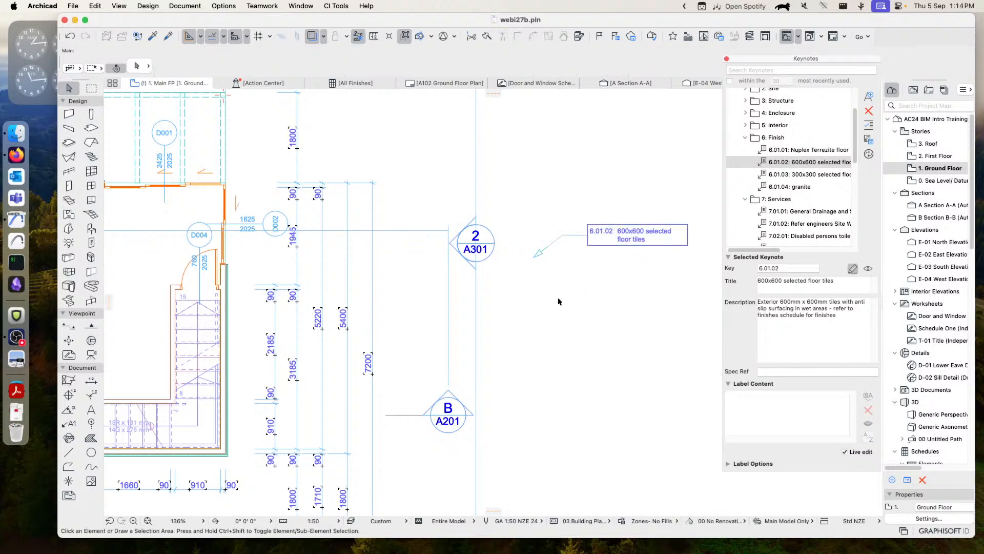
Select the wall beside the staircase again to compare its attribute keynotes with the label's manually placed keynote.
{"action": "scroll", "coordinate": [465, 368], "scroll_direction": "left", "scroll_amount": 5}
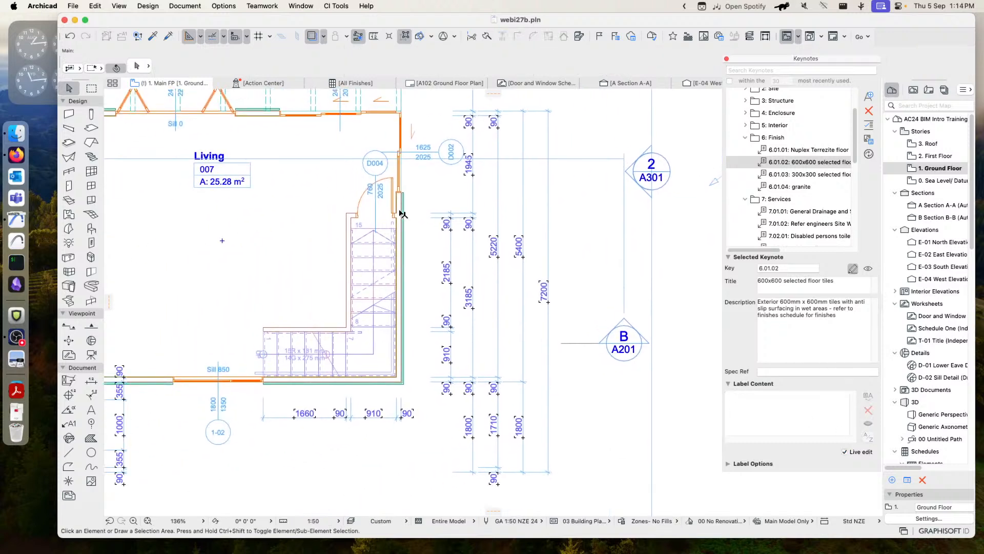
{"action": "left_click", "coordinate": [401, 212]}
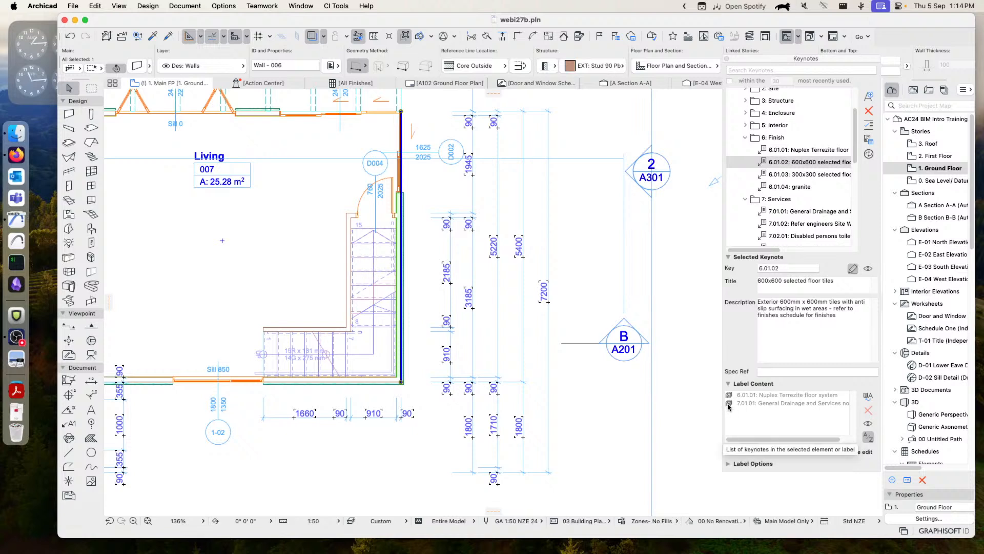
Compare the label content of the placed 6.01.02 keynote label with that of the exterior wall beside the staircase.
{"action": "middle_click_drag", "start_coordinate": [633, 310], "coordinate": [488, 315]}
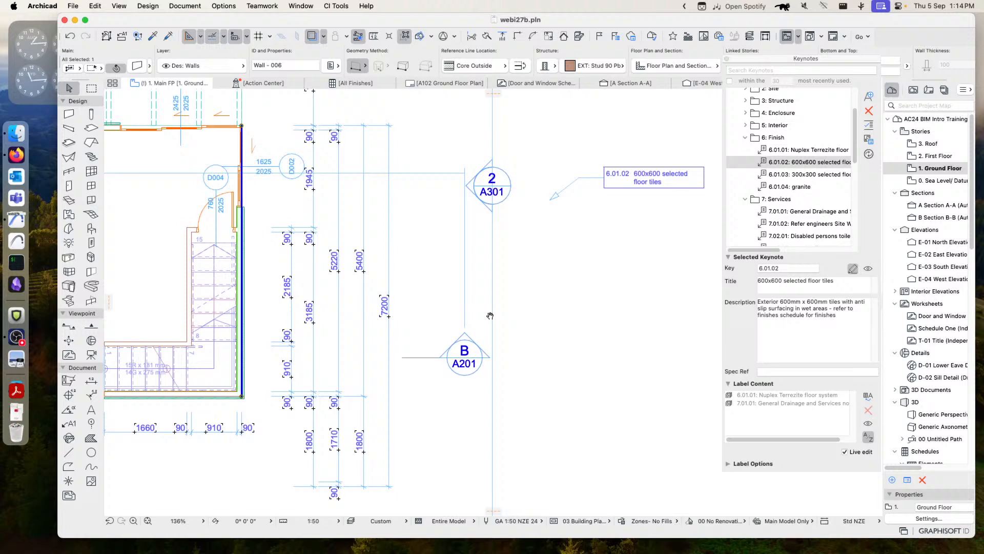
{"action": "left_click", "coordinate": [610, 177]}
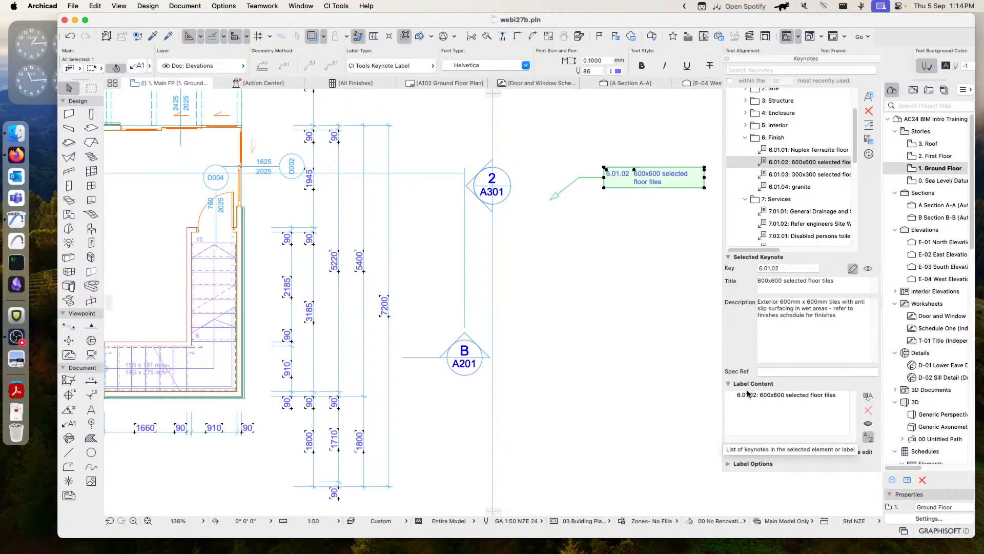
{"action": "left_click", "coordinate": [240, 222]}
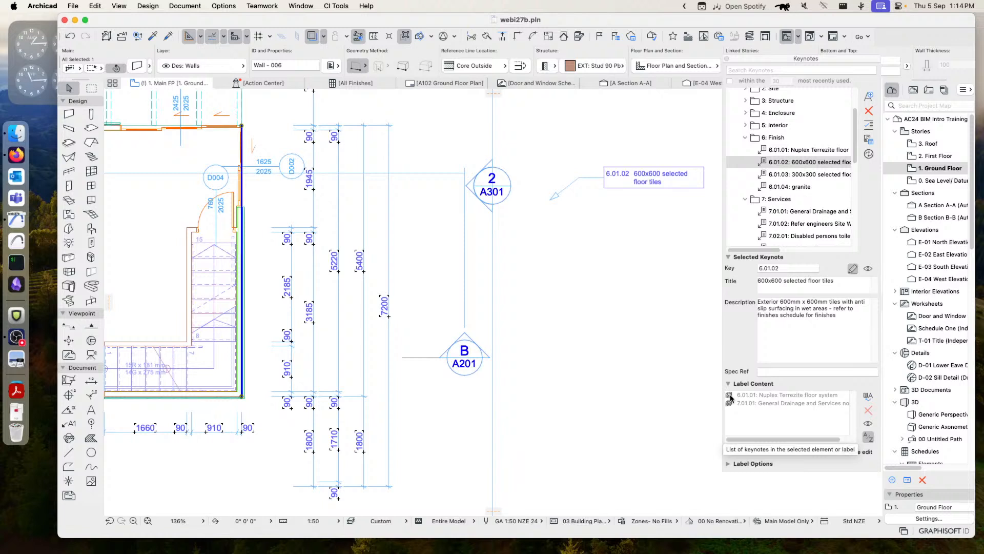
{"action": "left_click", "coordinate": [223, 6]}
{"action": "mouse_move", "coordinate": [266, 21]}
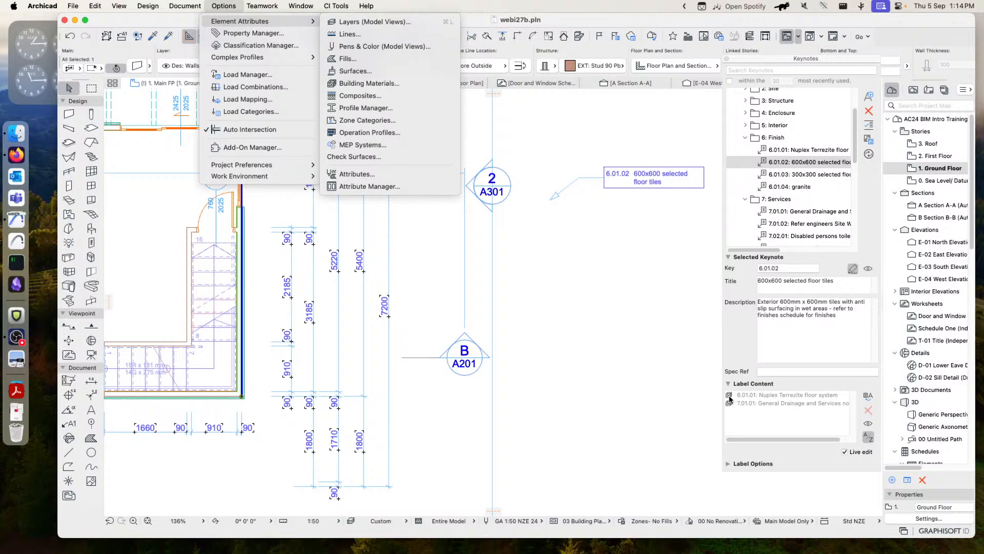
{"action": "left_click", "coordinate": [394, 406]}
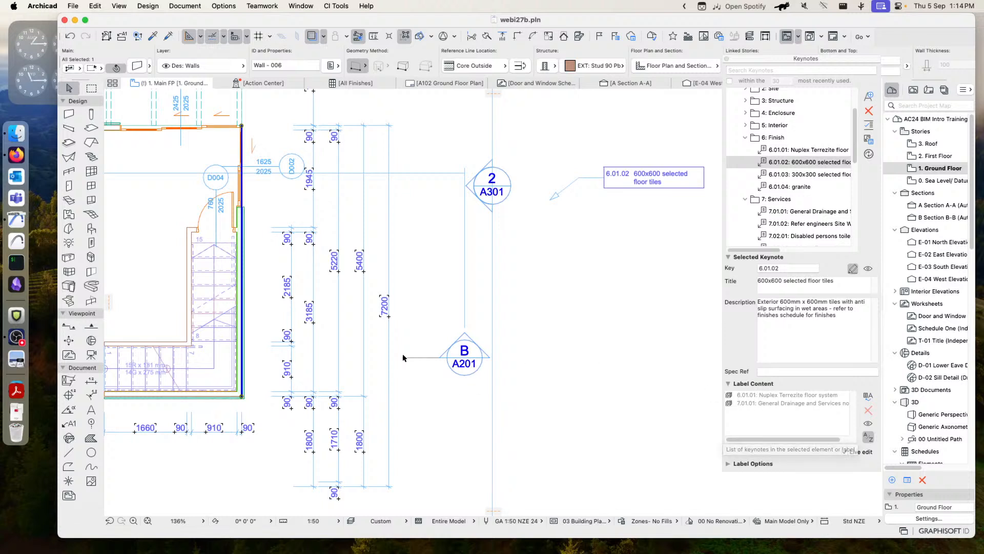
Label the selected exterior wall with its attribute keynotes using the Label Attributes command.
{"action": "scroll", "coordinate": [410, 358], "scroll_direction": "left", "scroll_amount": 5}
{"action": "scroll", "coordinate": [410, 358], "scroll_direction": "up", "scroll_amount": 1}
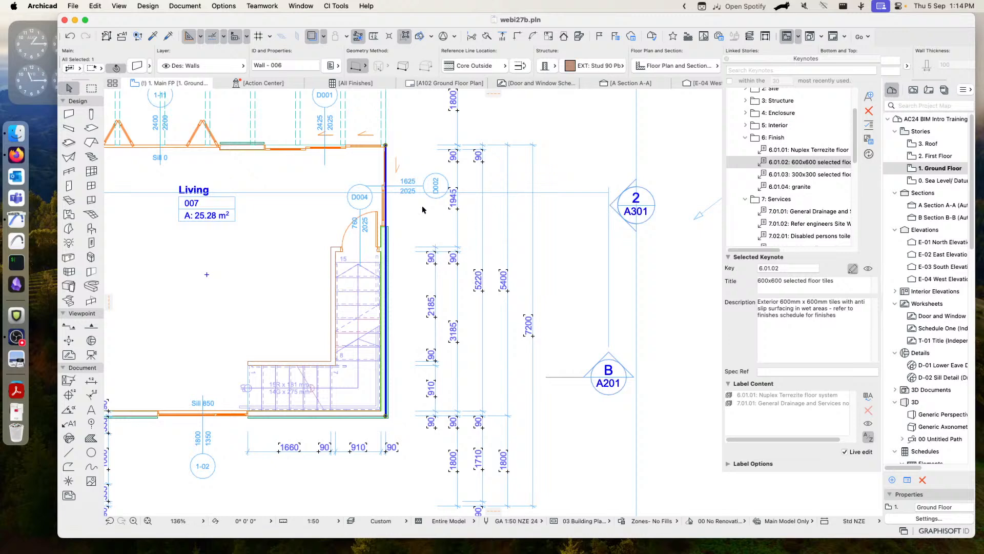
{"action": "left_click", "coordinate": [337, 7]}
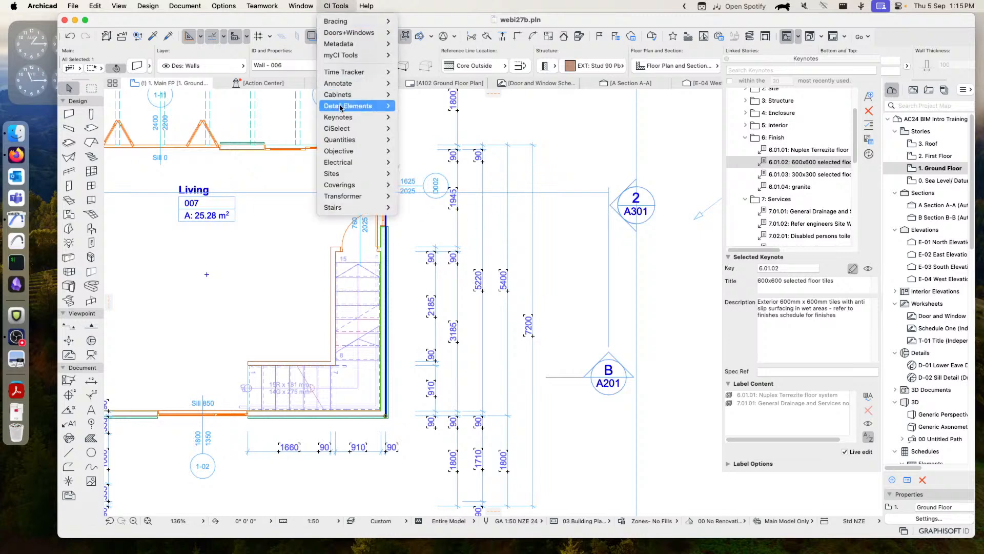
{"action": "mouse_move", "coordinate": [337, 120]}
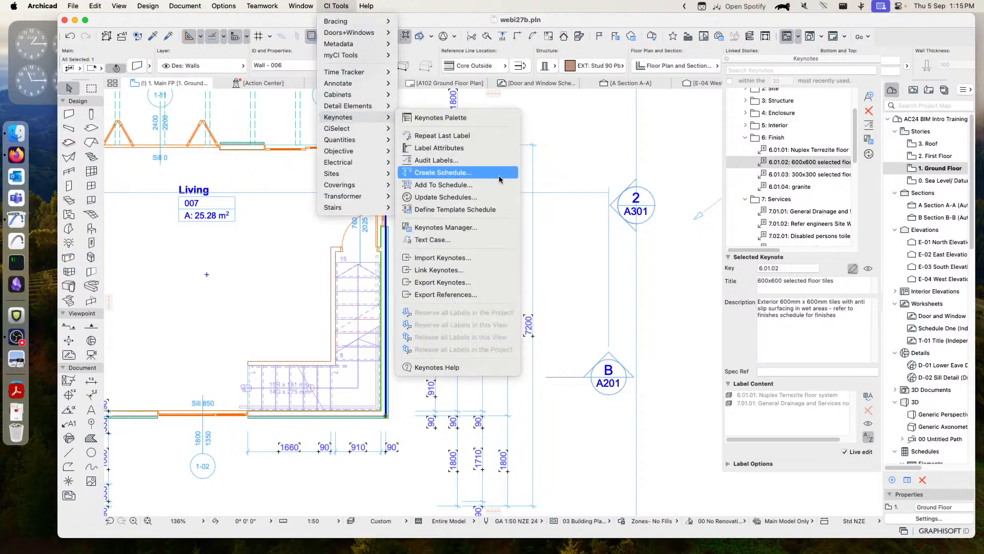
{"action": "left_click", "coordinate": [442, 148]}
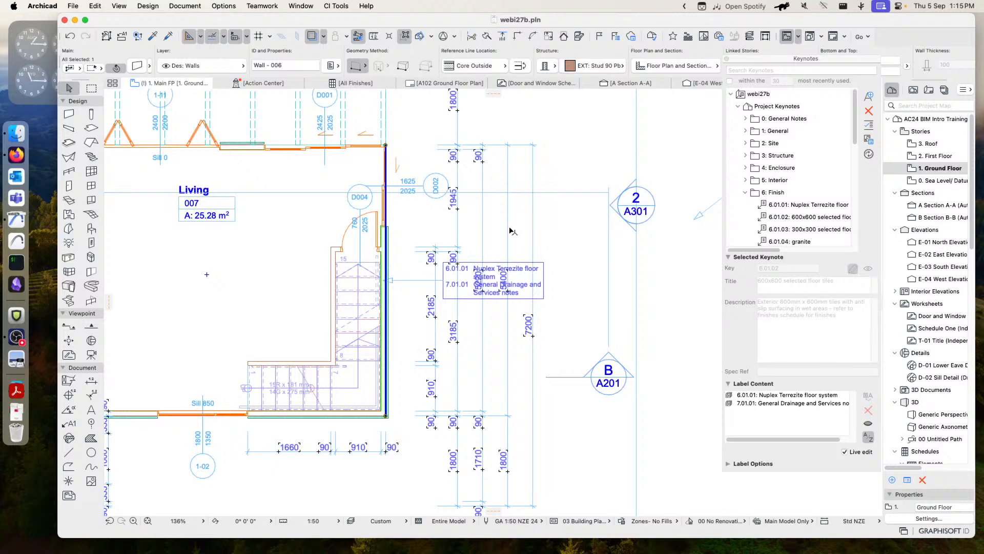
Select the attribute keynote label beside the staircase wall, inspect its two entries and delete the label.
{"action": "scroll", "coordinate": [437, 302], "scroll_direction": "up", "scroll_amount": 3}
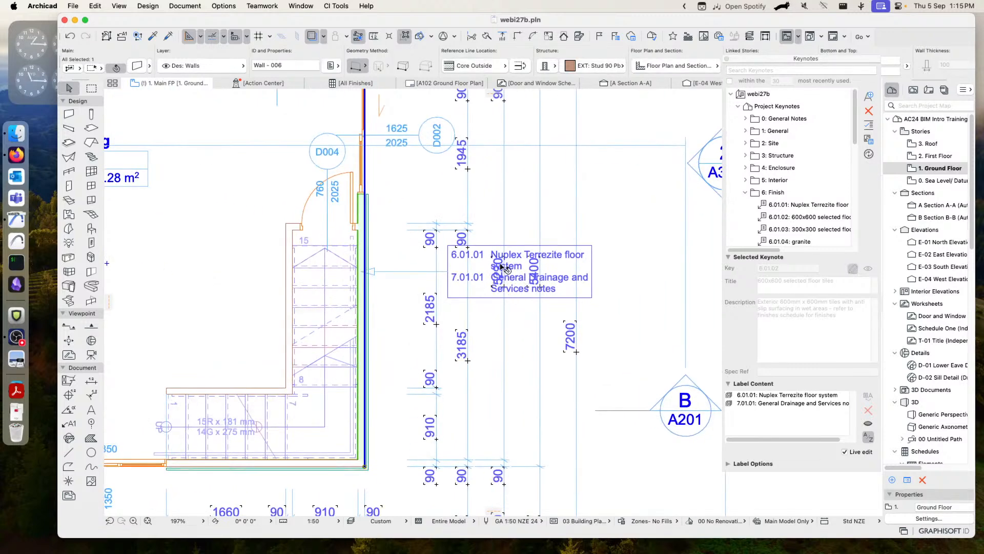
{"action": "left_click", "coordinate": [491, 251]}
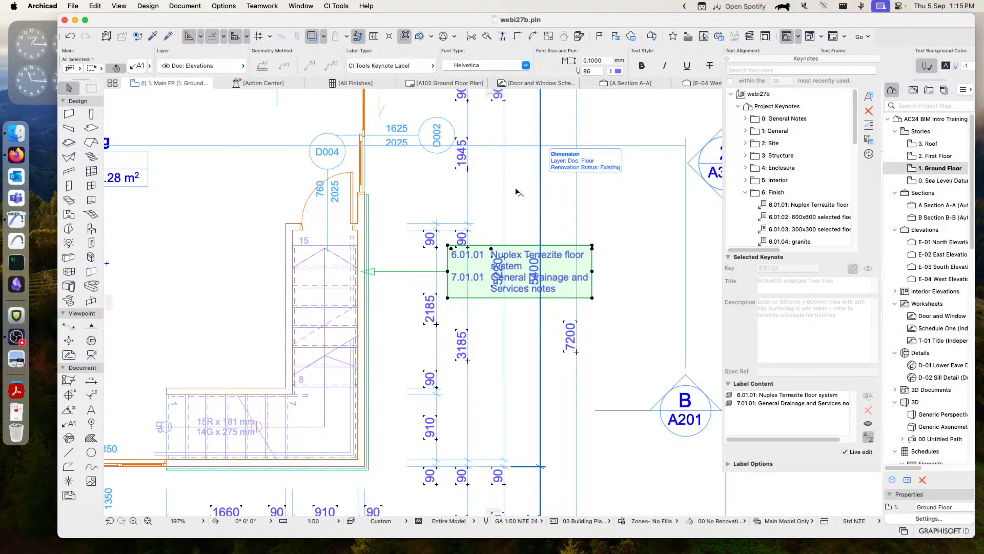
{"action": "scroll", "coordinate": [429, 215], "scroll_direction": "down", "scroll_amount": 5}
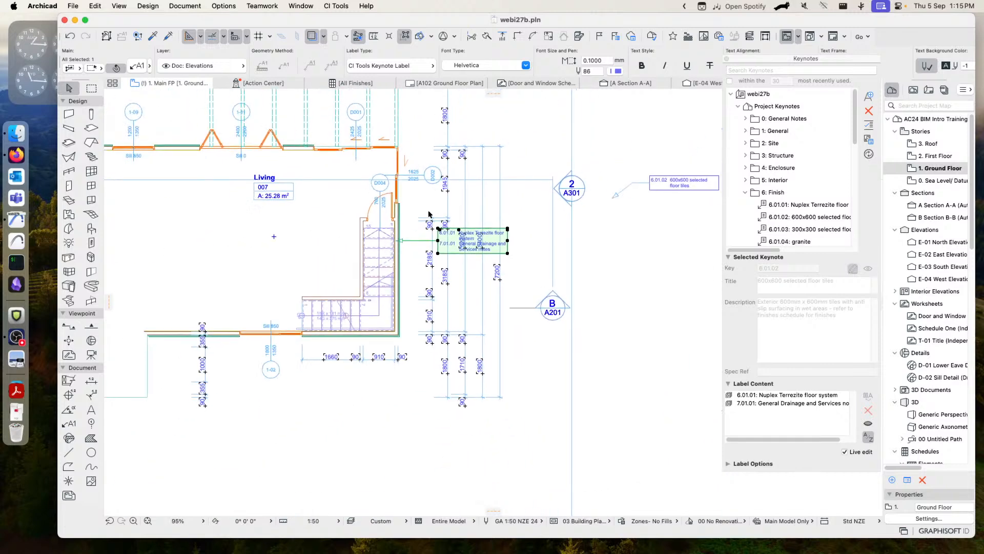
{"action": "scroll", "coordinate": [328, 233], "scroll_direction": "up", "scroll_amount": 2}
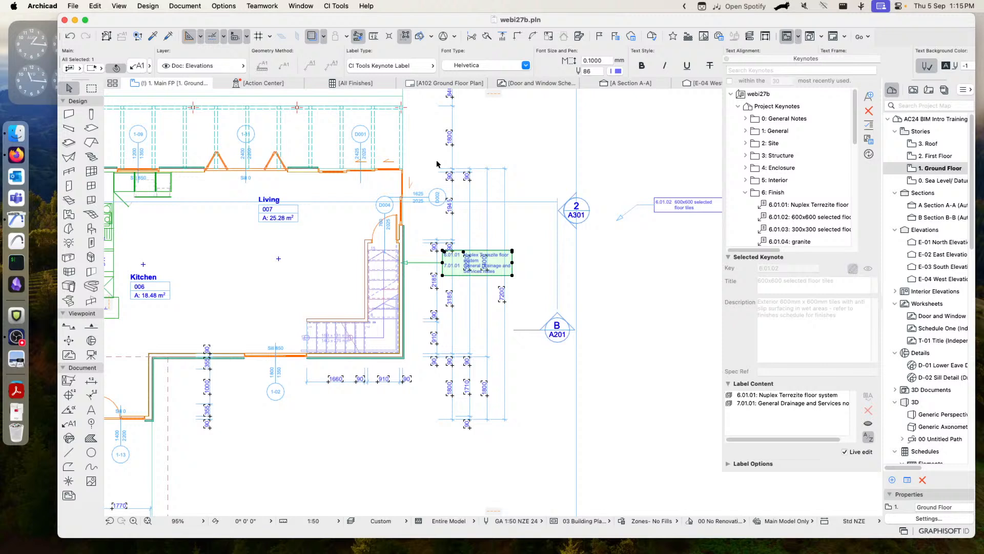
{"action": "key", "text": "Delete"}
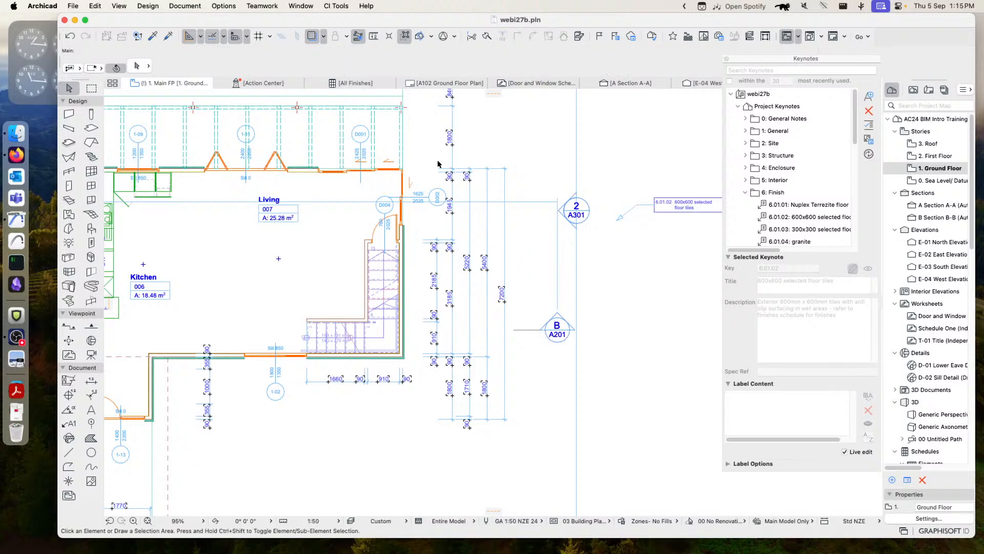
Reselect the exterior wall beside the staircase and review its label content and the available Keynotes commands.
{"action": "left_click", "coordinate": [399, 239]}
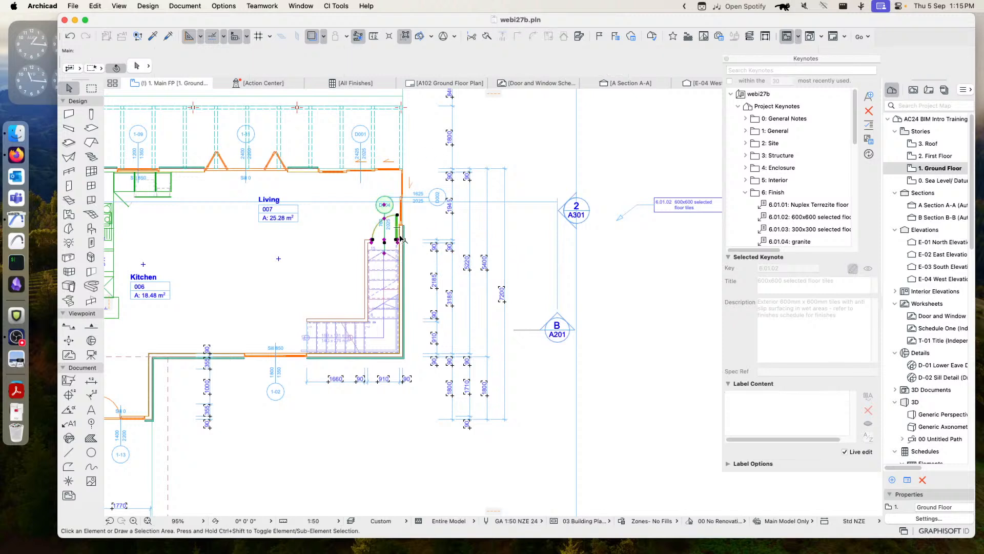
{"action": "left_click", "coordinate": [401, 260]}
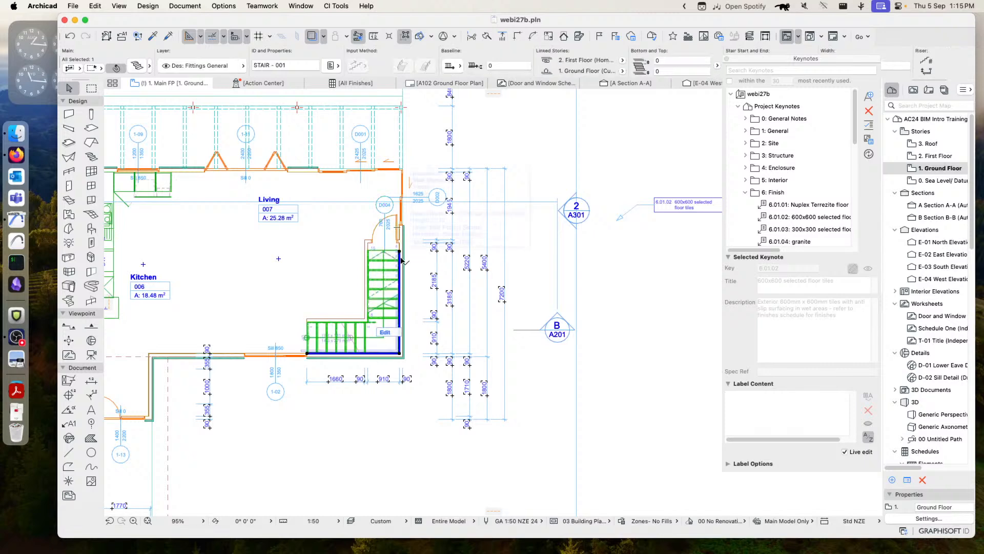
{"action": "left_click", "coordinate": [403, 248]}
{"action": "scroll", "coordinate": [416, 274], "scroll_direction": "up", "scroll_amount": 5}
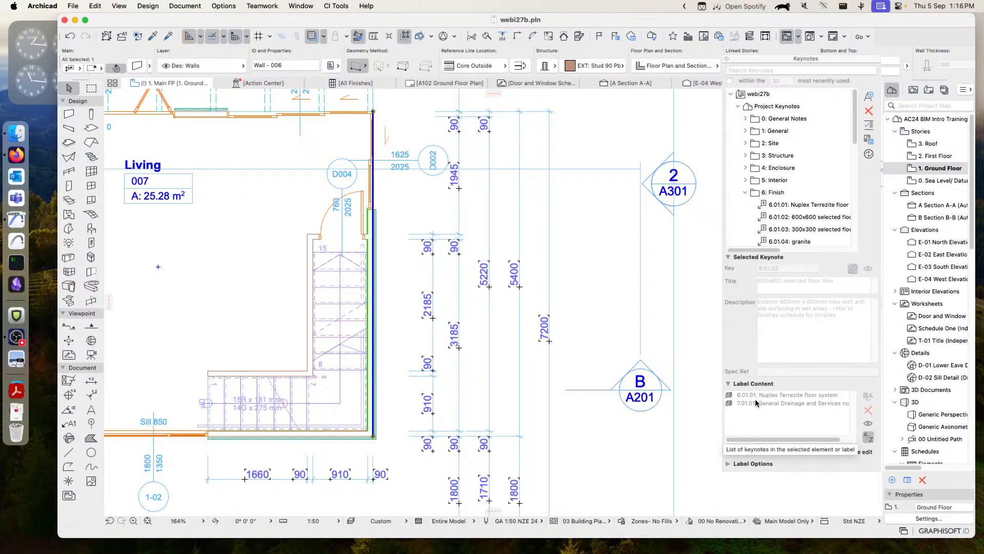
{"action": "left_click", "coordinate": [338, 6]}
{"action": "mouse_move", "coordinate": [359, 117]}
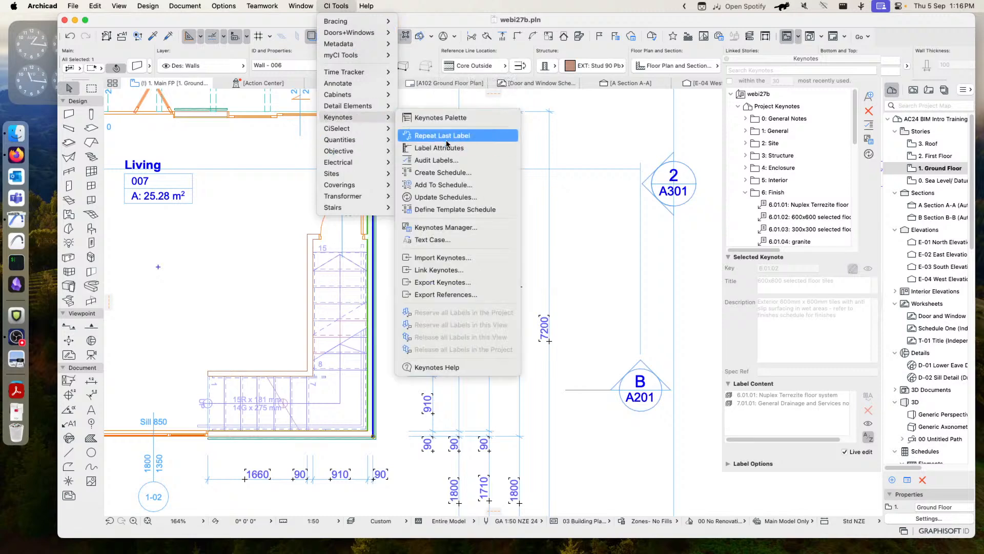
{"action": "left_click", "coordinate": [574, 20]}
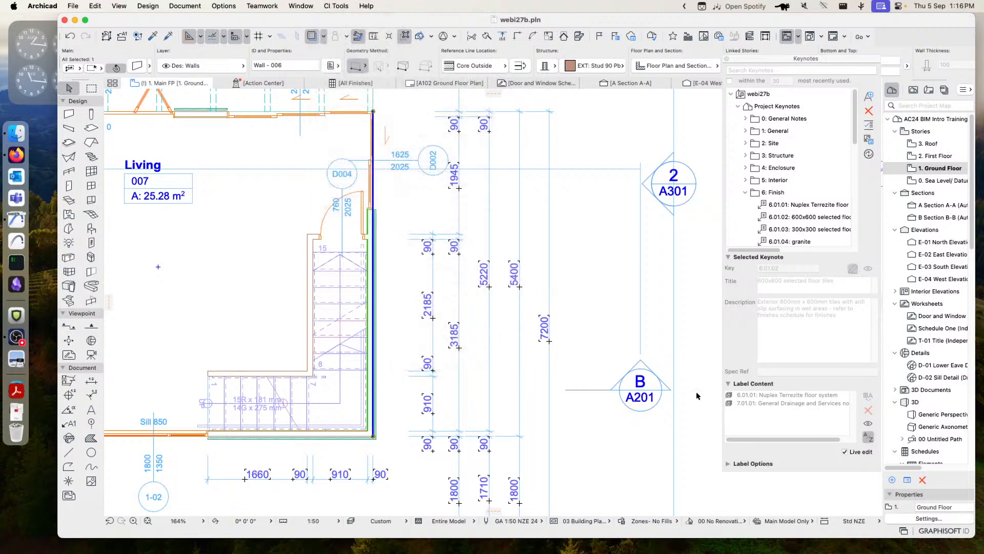
Label the wall by making its 6.01.01 Nuplex Terrezite floor system and 7.01.01 General Drainage and Services notes keynotes visible.
{"action": "left_click", "coordinate": [788, 395]}
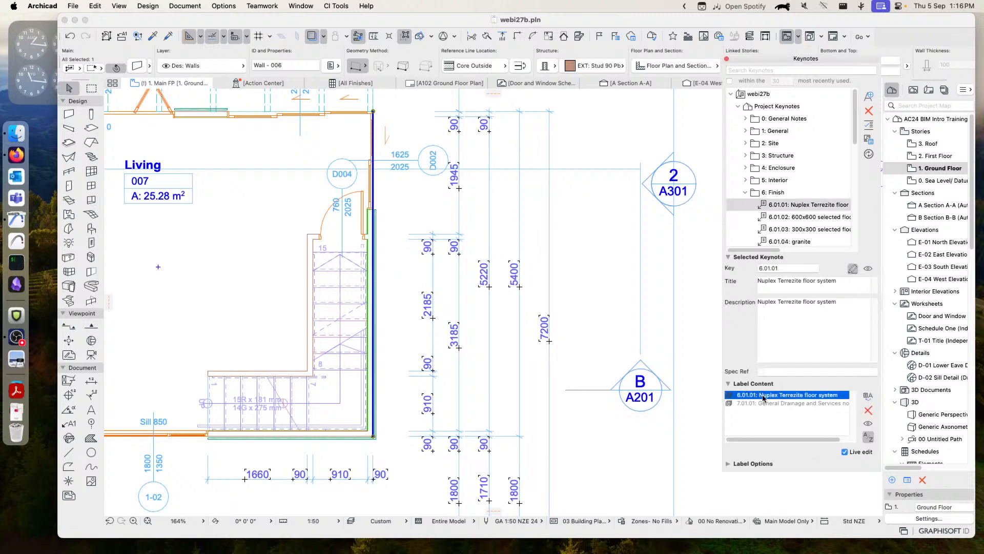
{"action": "left_click", "coordinate": [868, 424]}
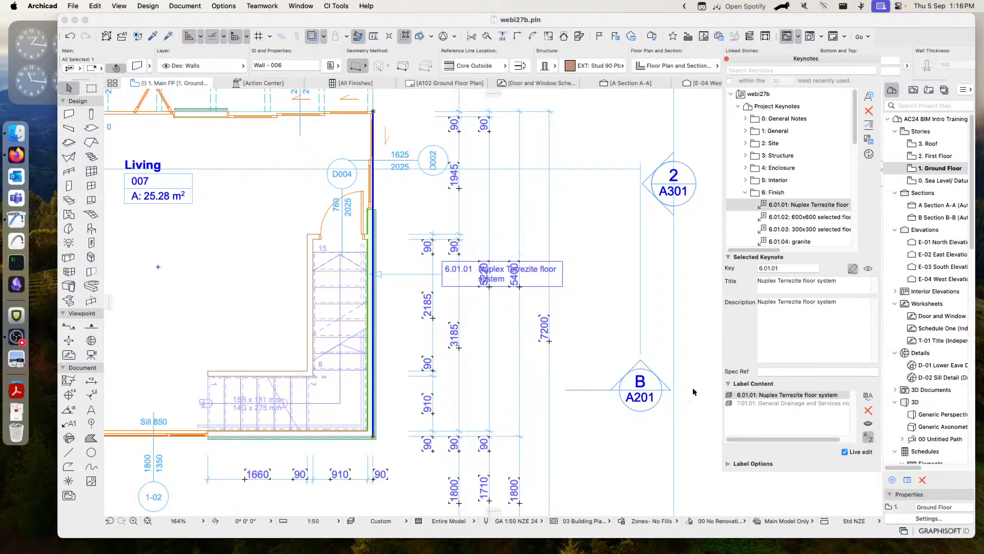
{"action": "left_click", "coordinate": [831, 406]}
{"action": "left_click", "coordinate": [868, 424]}
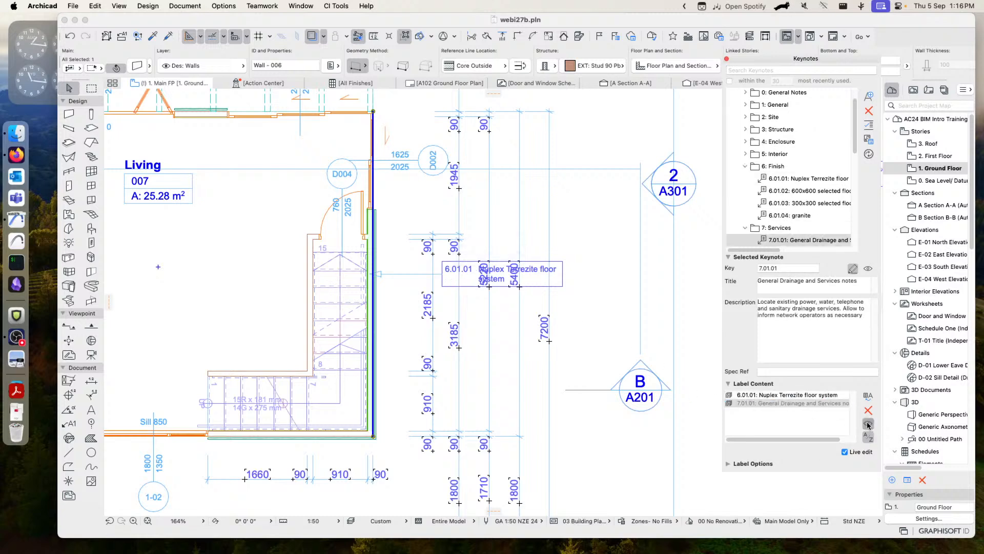
Add the wall's keynote label to the selection, try deleting it with the wall still selected, and undo the deletion.
{"action": "left_click", "coordinate": [531, 290]}
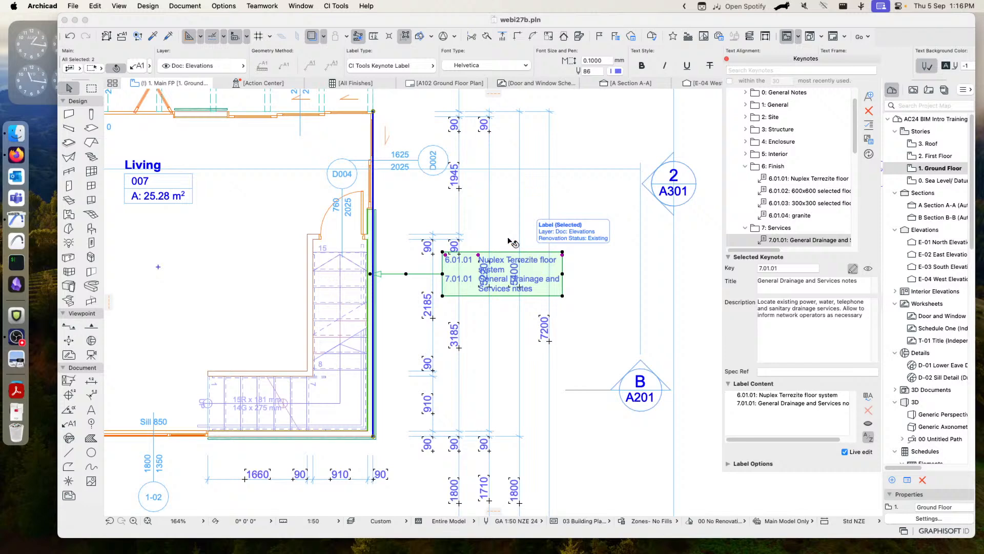
{"action": "left_click", "coordinate": [338, 8]}
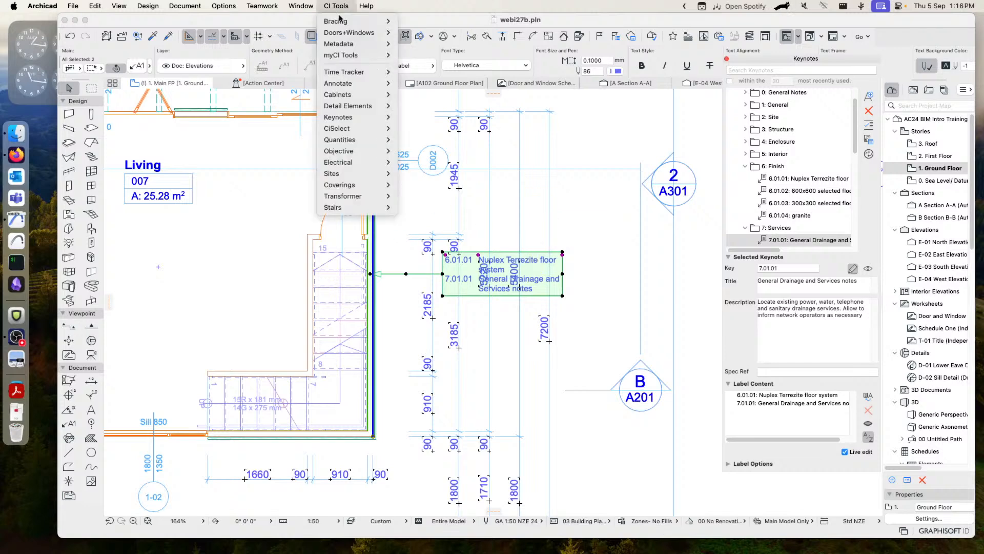
{"action": "mouse_move", "coordinate": [352, 119]}
{"action": "left_click", "coordinate": [733, 331]}
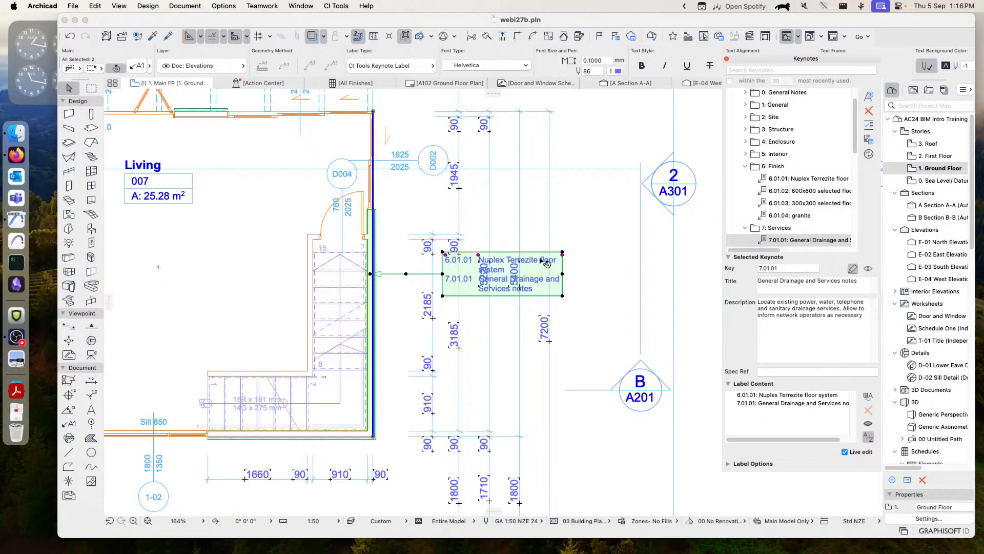
{"action": "key", "text": "Delete"}
{"action": "left_click", "coordinate": [70, 36]}
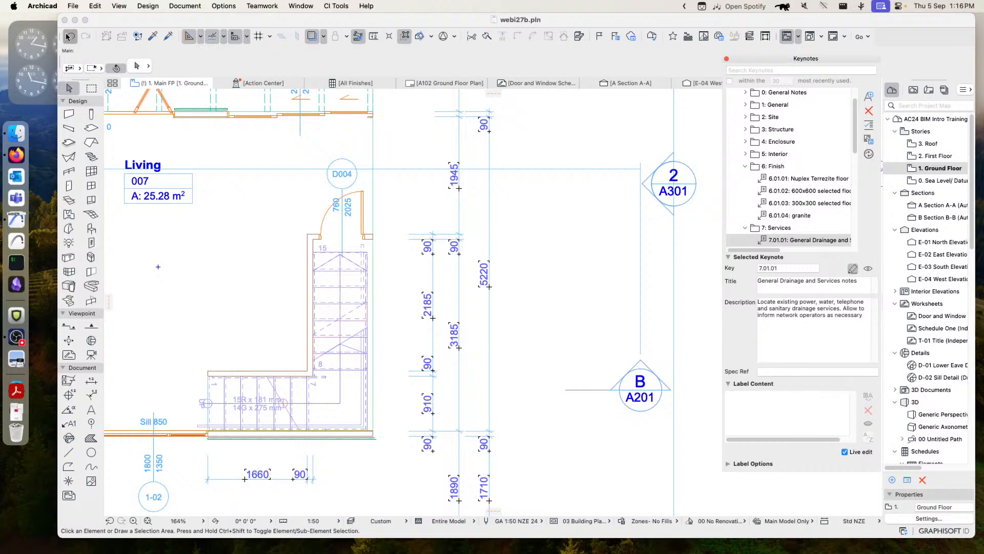
Select only the keynote label attached to the staircase wall and delete it, keeping the wall.
{"action": "left_click", "coordinate": [579, 267]}
{"action": "left_click", "coordinate": [564, 254]}
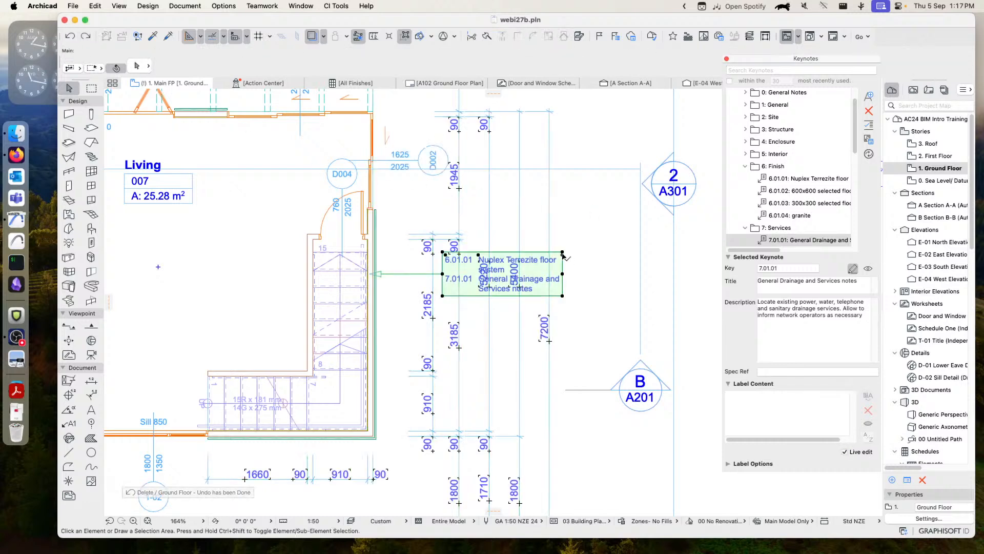
{"action": "key", "text": "Delete"}
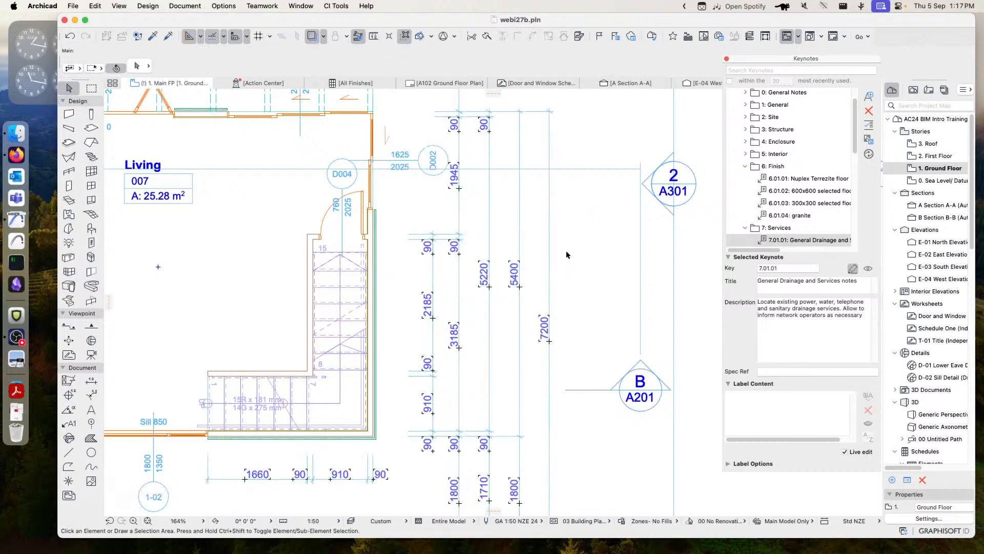
Select the exterior wall beside the staircase and place a label of its attribute keynotes with the Label Attributes command.
{"action": "left_click", "coordinate": [370, 264]}
{"action": "left_click", "coordinate": [369, 233]}
{"action": "left_click", "coordinate": [373, 232]}
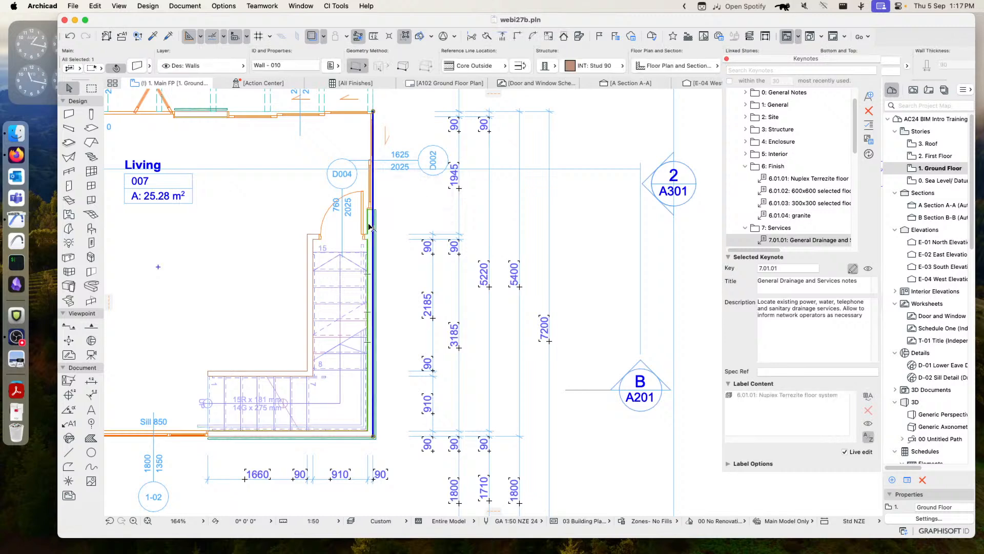
{"action": "left_click", "coordinate": [336, 6]}
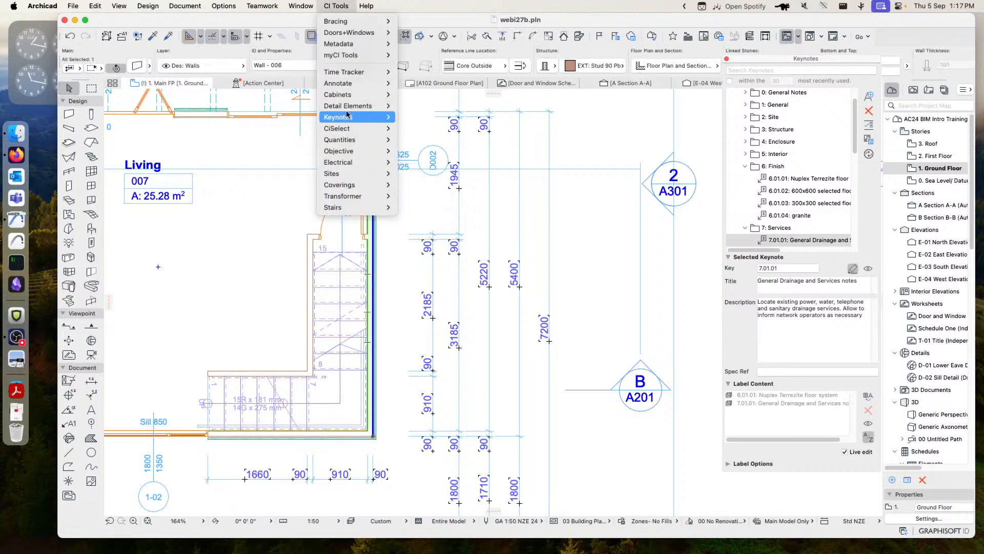
{"action": "mouse_move", "coordinate": [348, 116]}
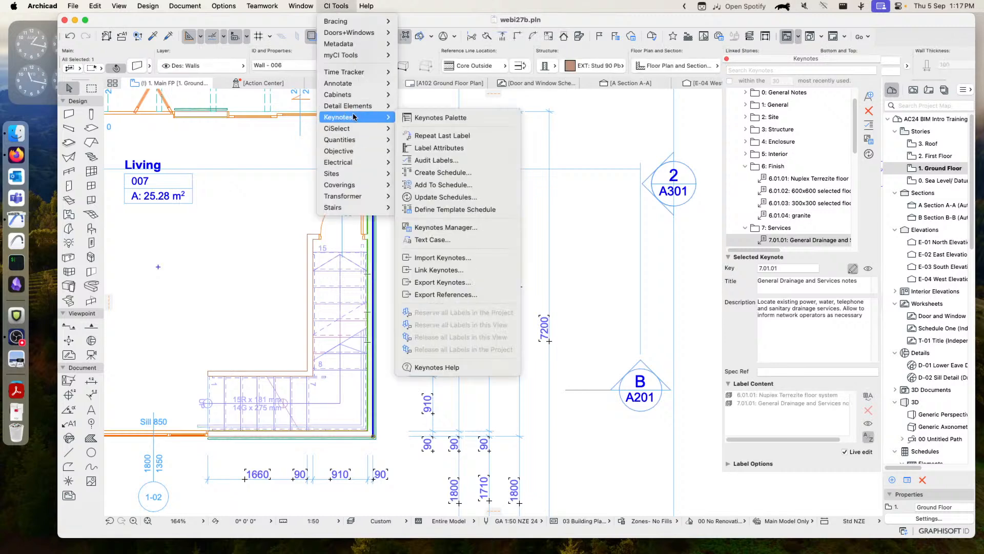
{"action": "left_click", "coordinate": [437, 150]}
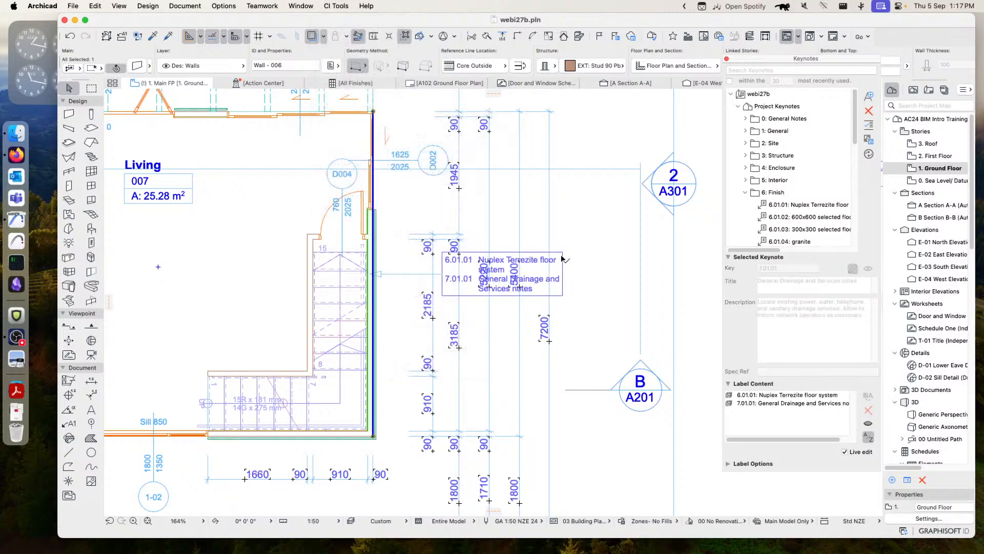
Hide the 7.01.01 General Drainage and Services notes keynote in the wall's attribute keynote label.
{"action": "left_click", "coordinate": [564, 262]}
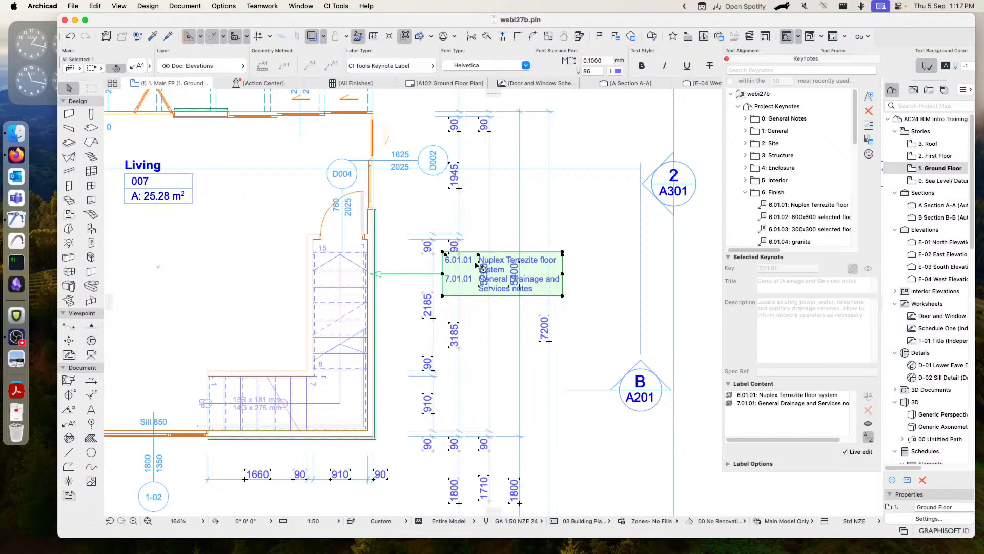
{"action": "left_click", "coordinate": [798, 404]}
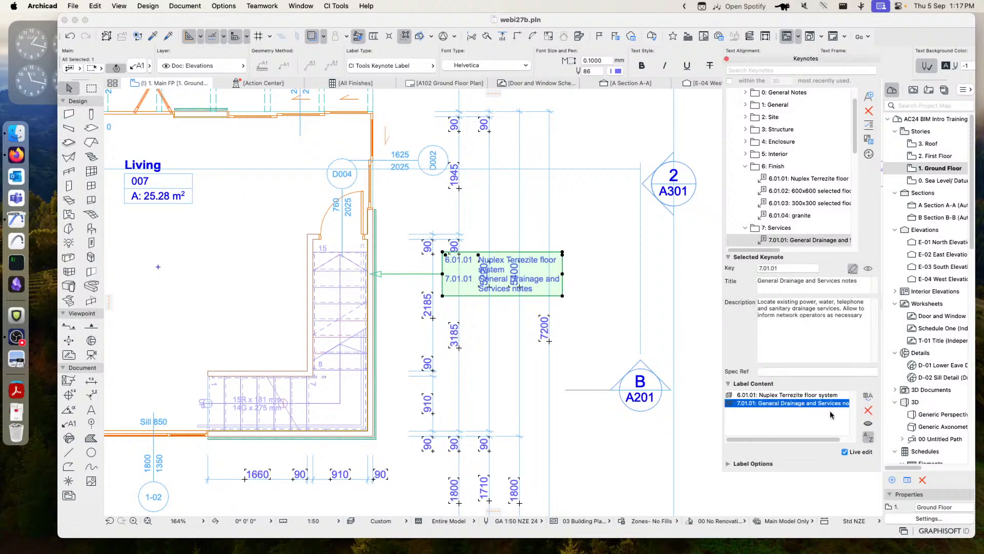
{"action": "left_click", "coordinate": [868, 425]}
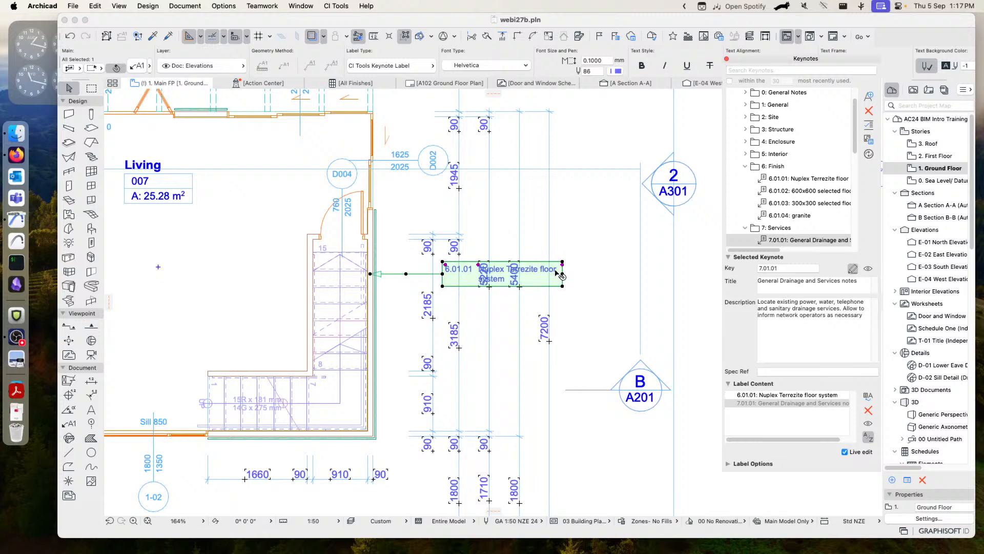
Select the exterior wall that runs below the Kitchen and staircase and contains window 1-02.
{"action": "left_click", "coordinate": [593, 309]}
{"action": "left_click", "coordinate": [368, 227]}
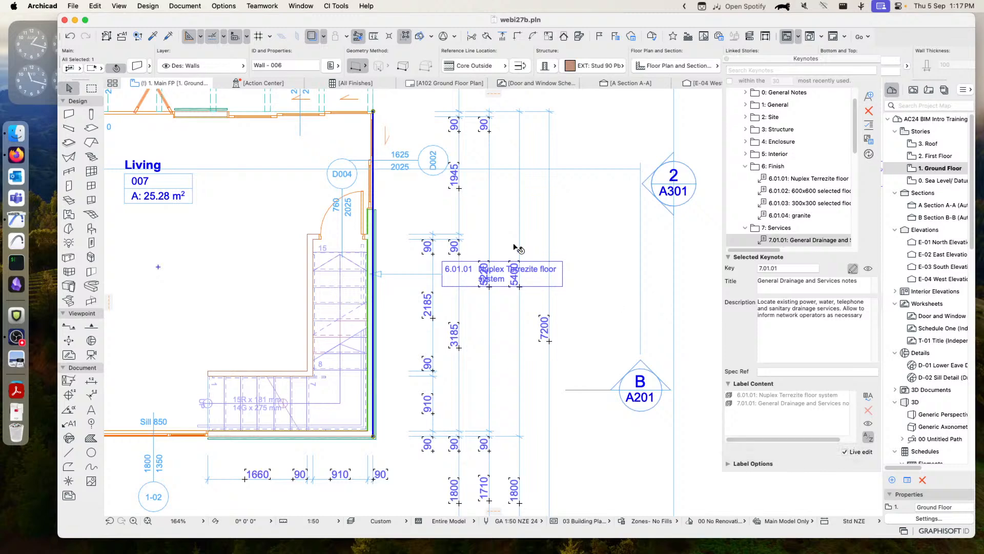
{"action": "scroll", "coordinate": [439, 329], "scroll_direction": "down", "scroll_amount": 5}
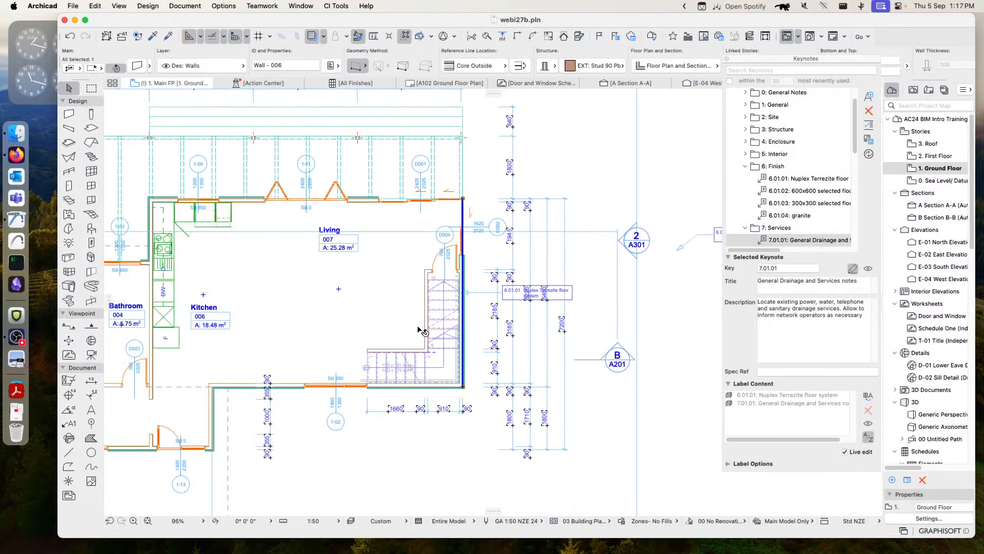
{"action": "middle_click_drag", "start_coordinate": [382, 352], "coordinate": [479, 328]}
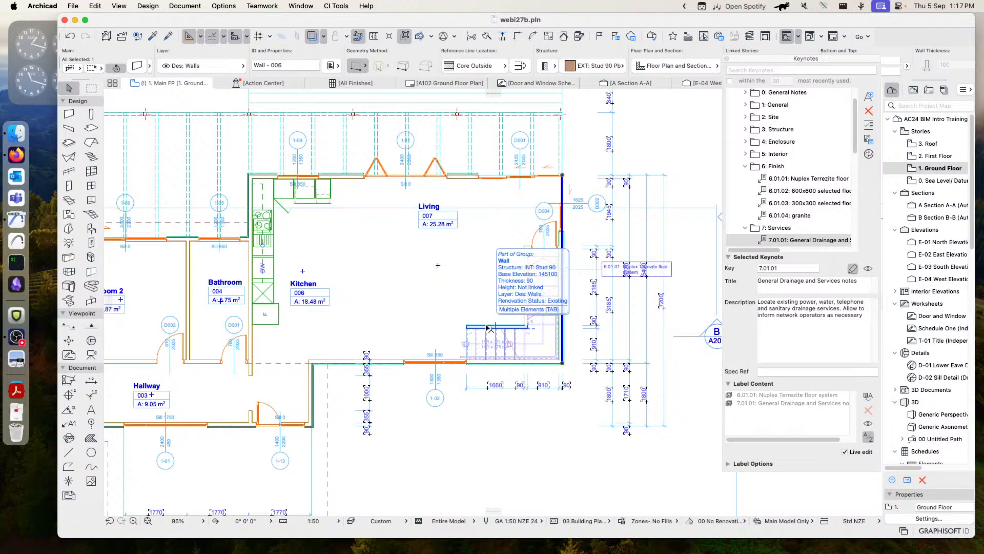
{"action": "left_click", "coordinate": [646, 142]}
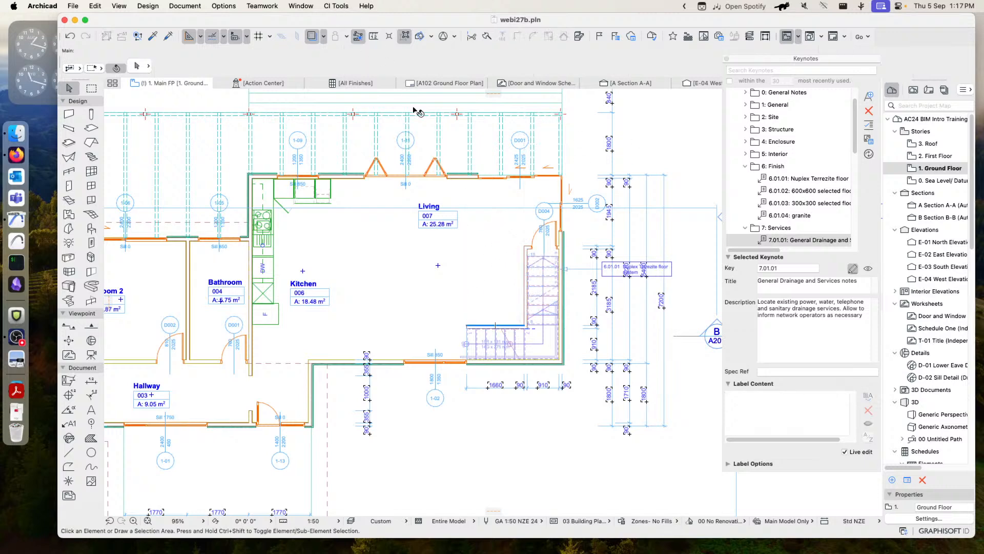
{"action": "left_click", "coordinate": [310, 362]}
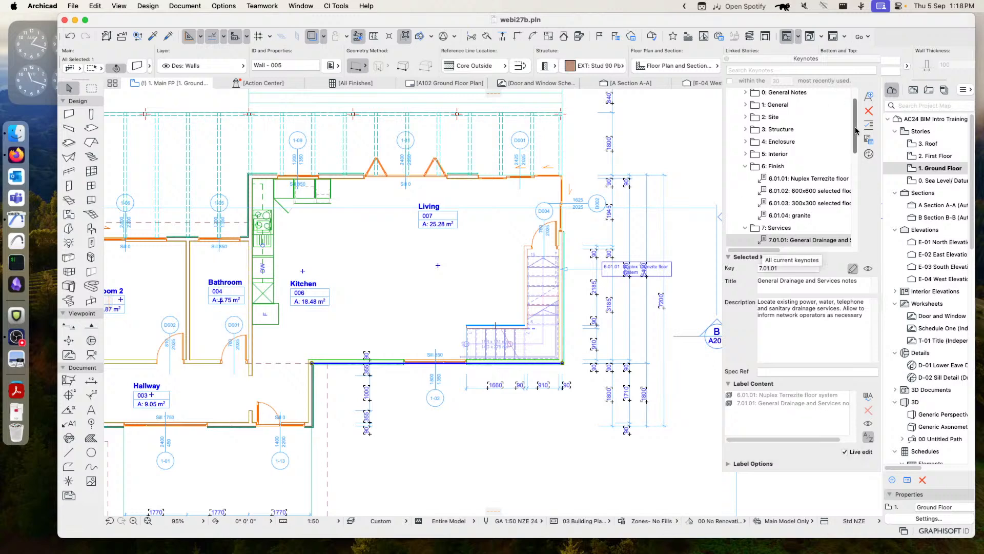
{"action": "mouse_move", "coordinate": [856, 128]}
{"action": "left_mouse_down"}
{"action": "mouse_move", "coordinate": [862, 186]}
{"action": "mouse_move", "coordinate": [852, 114]}
{"action": "left_mouse_up"}
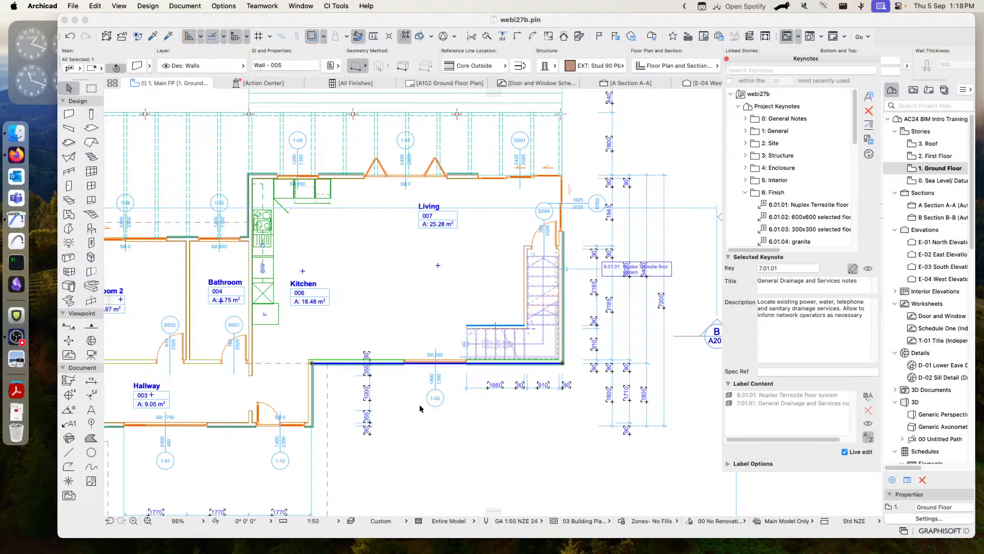
{"action": "scroll", "coordinate": [404, 408], "scroll_direction": "up", "scroll_amount": 5}
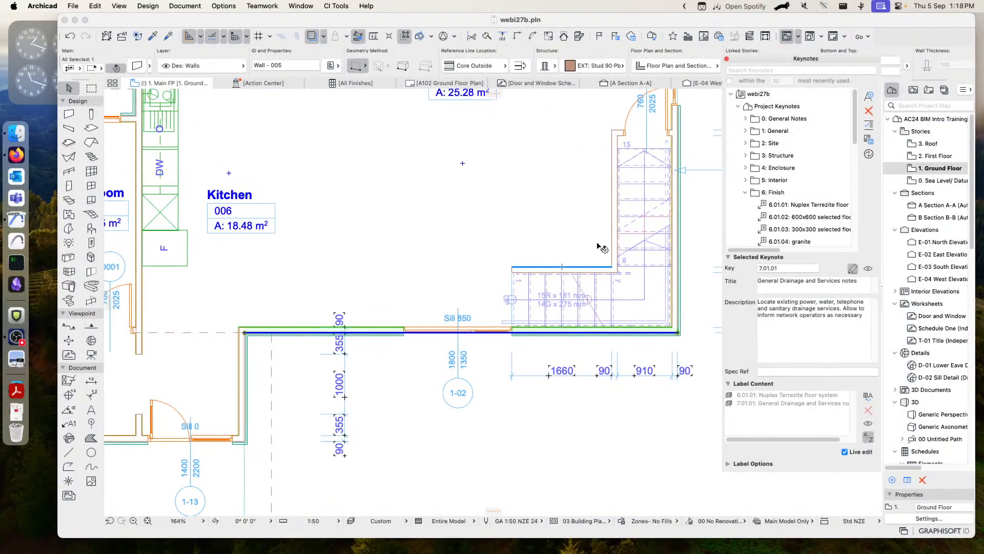
Open the attribute keynotes in the Keynotes Manager and choose the EXT: Stud 90 Pb composite.
{"action": "left_click", "coordinate": [869, 139]}
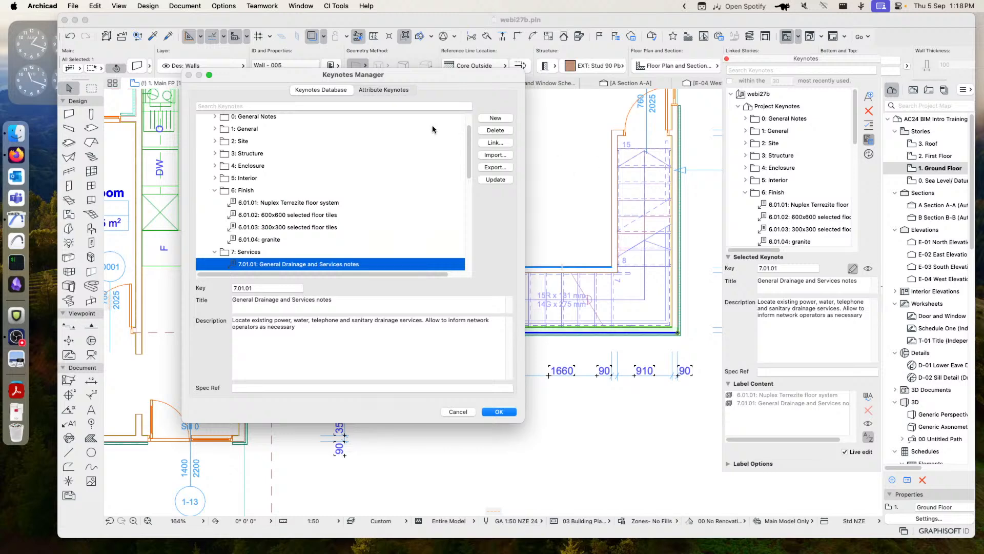
{"action": "left_click", "coordinate": [375, 90]}
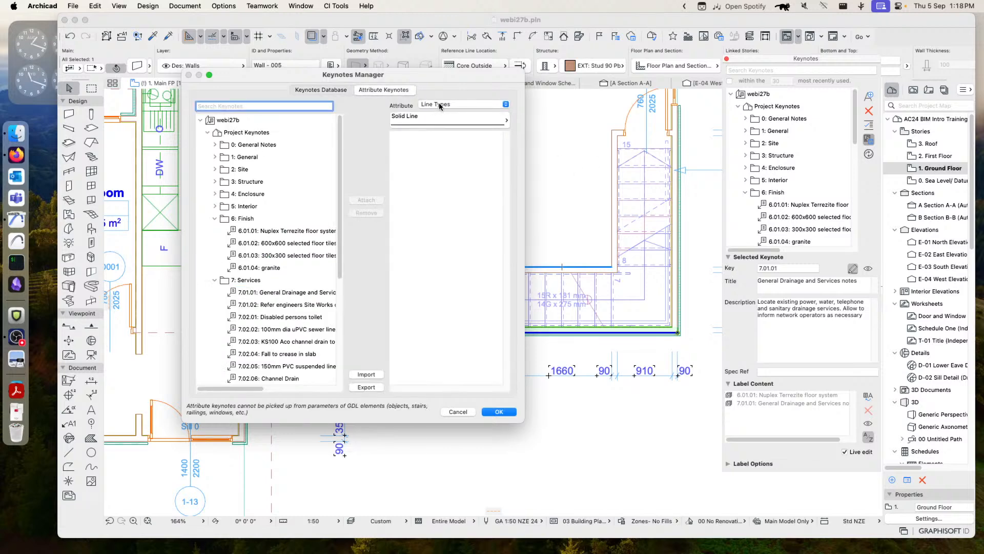
{"action": "left_click", "coordinate": [440, 105]}
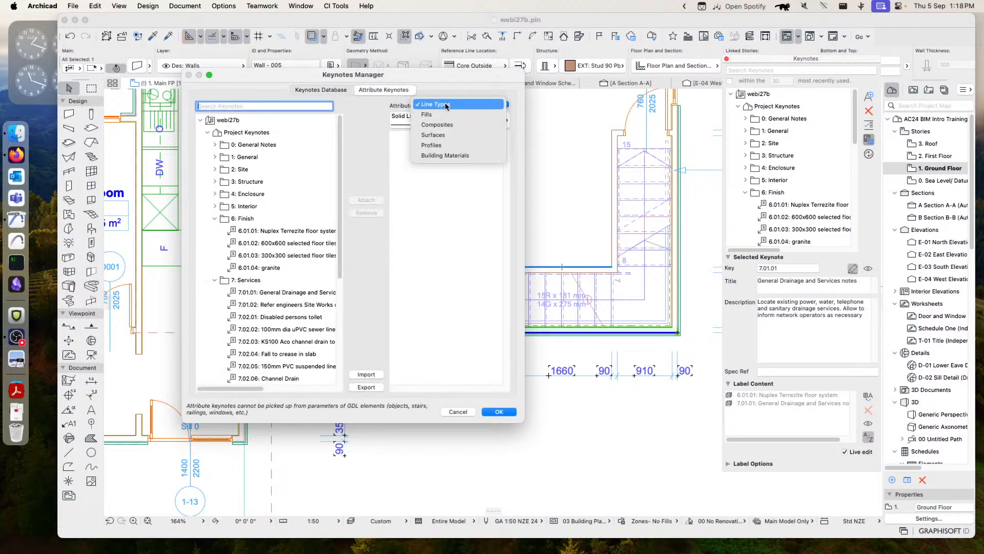
{"action": "left_click", "coordinate": [459, 155]}
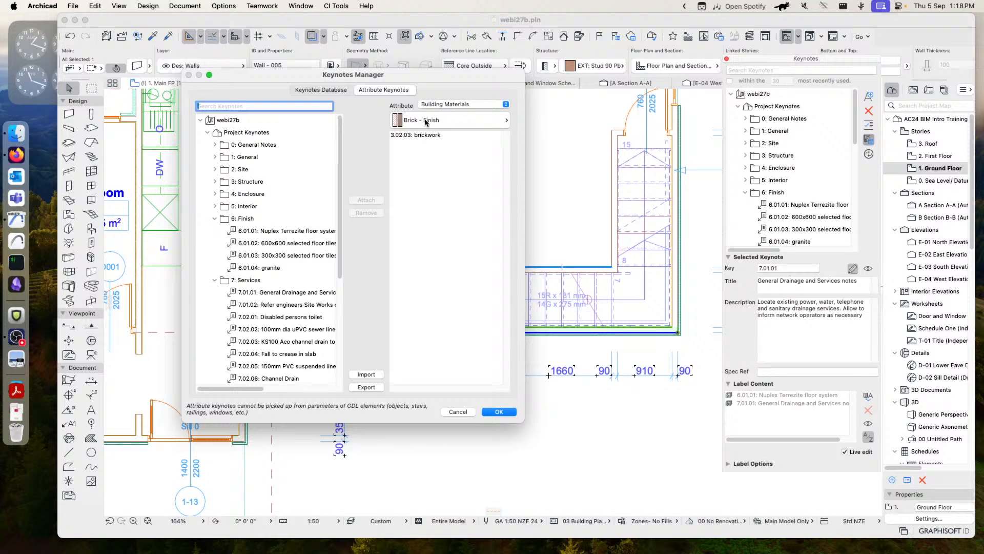
{"action": "left_click", "coordinate": [469, 108]}
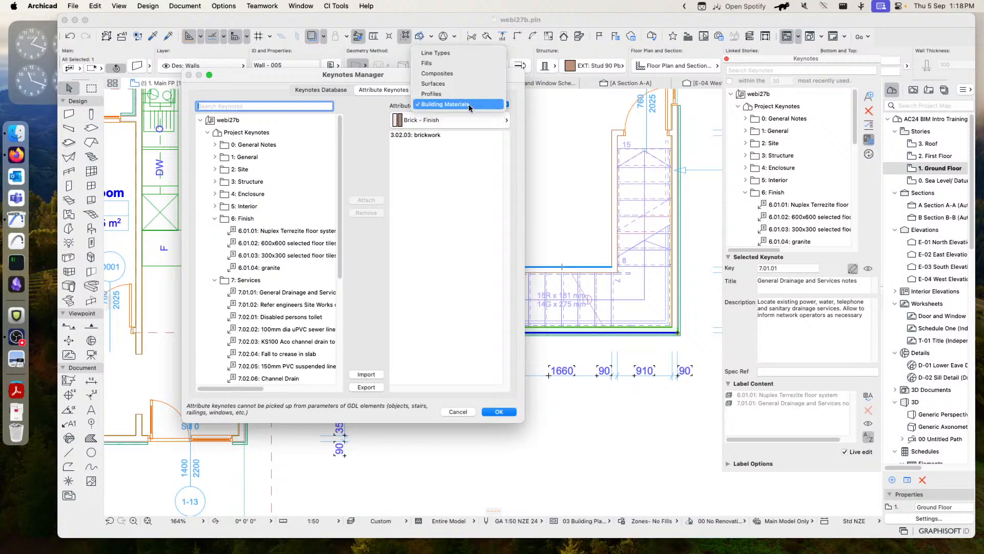
{"action": "left_click", "coordinate": [437, 73]}
{"action": "left_click", "coordinate": [440, 121]}
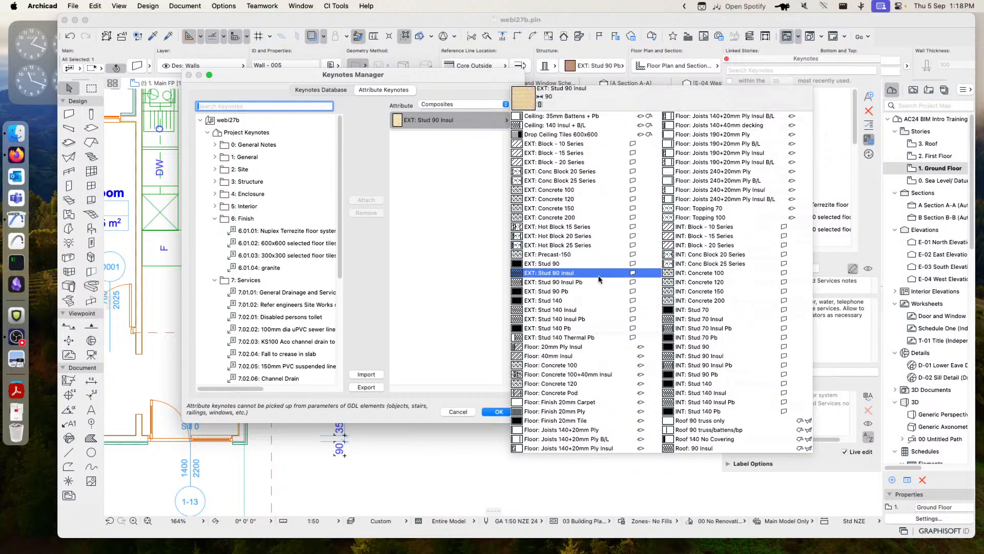
{"action": "left_click", "coordinate": [548, 292]}
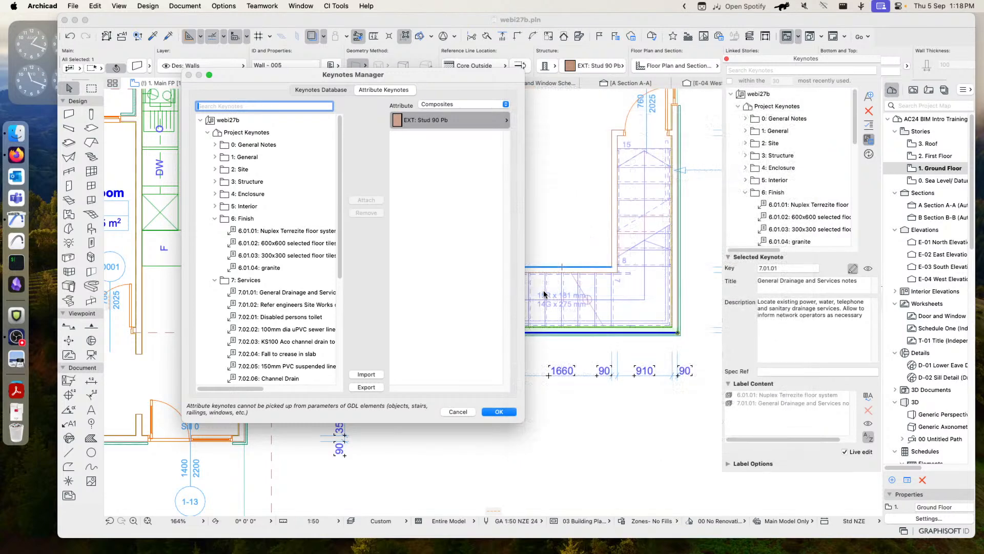
Attach the 8.01.01 Retaining wall greater than 1.0m high keynote to the EXT: Stud 90 Pb composite and accept the change.
{"action": "scroll", "coordinate": [239, 262], "scroll_direction": "down", "scroll_amount": 5}
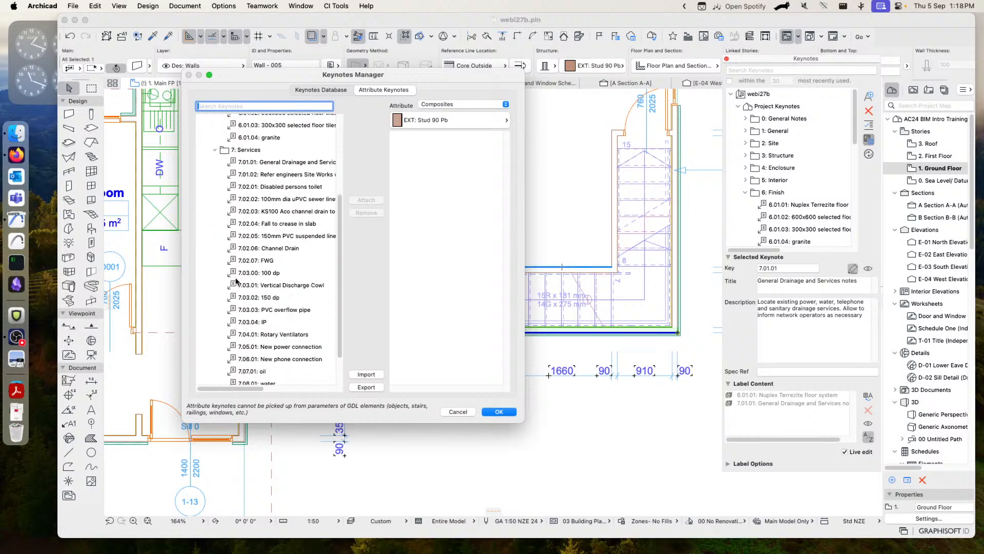
{"action": "left_click", "coordinate": [216, 380]}
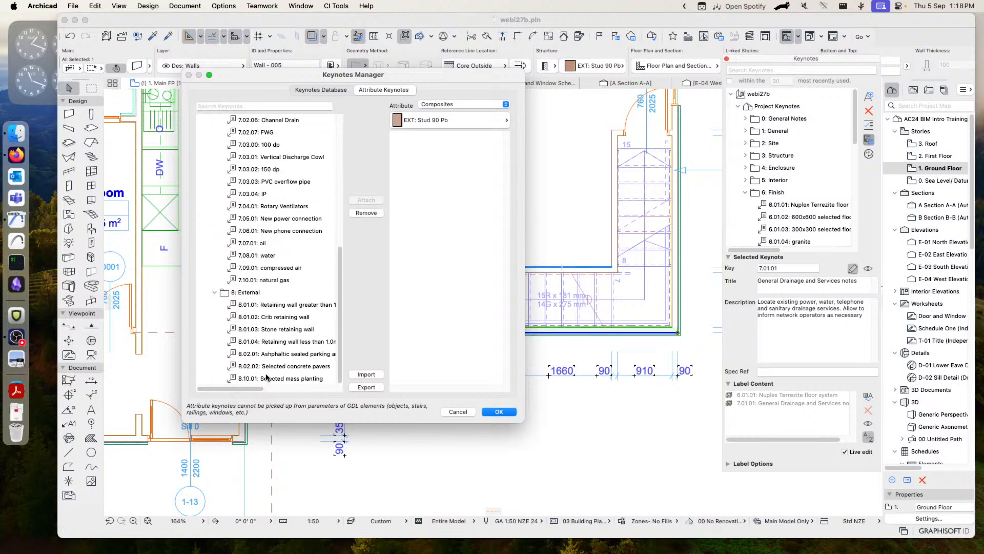
{"action": "left_click", "coordinate": [251, 306]}
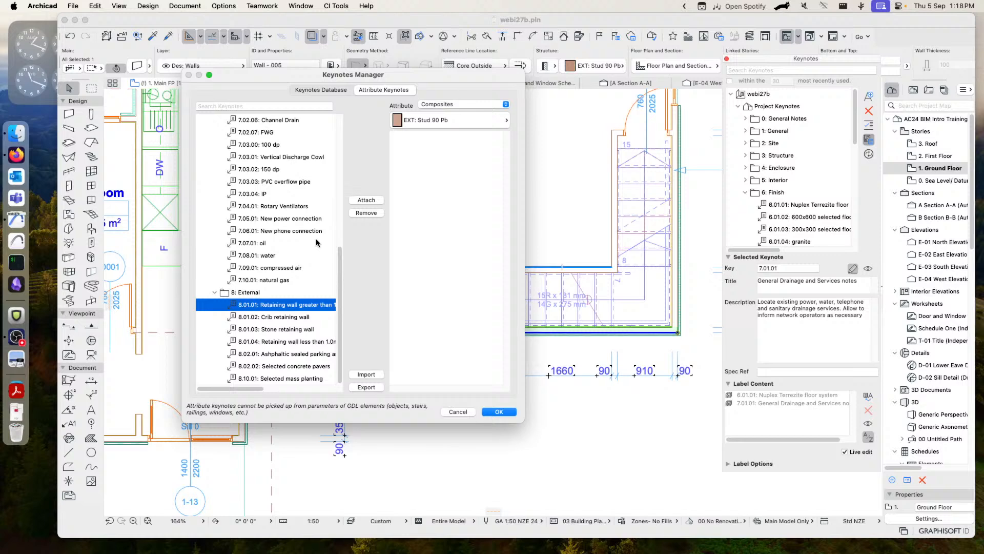
{"action": "left_click", "coordinate": [367, 200]}
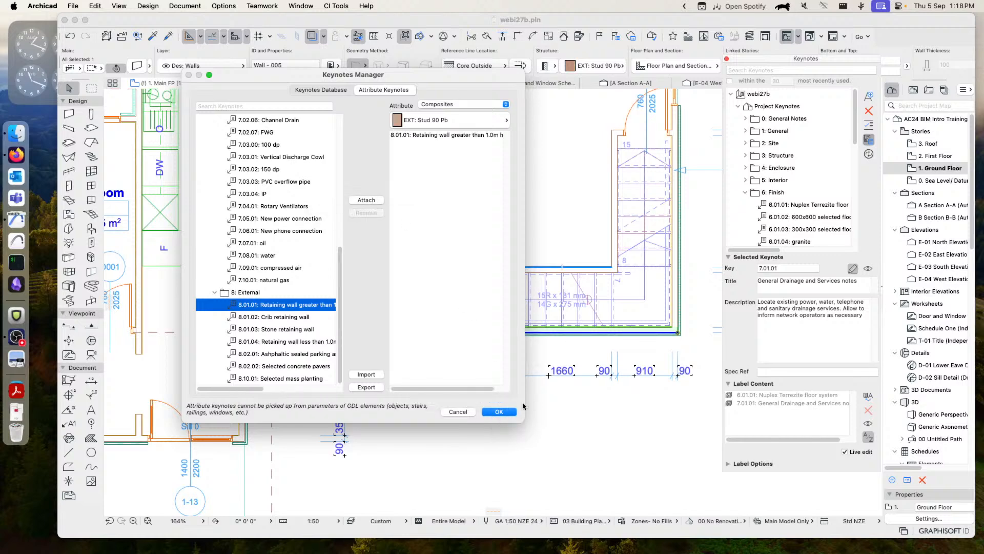
{"action": "left_click", "coordinate": [499, 411]}
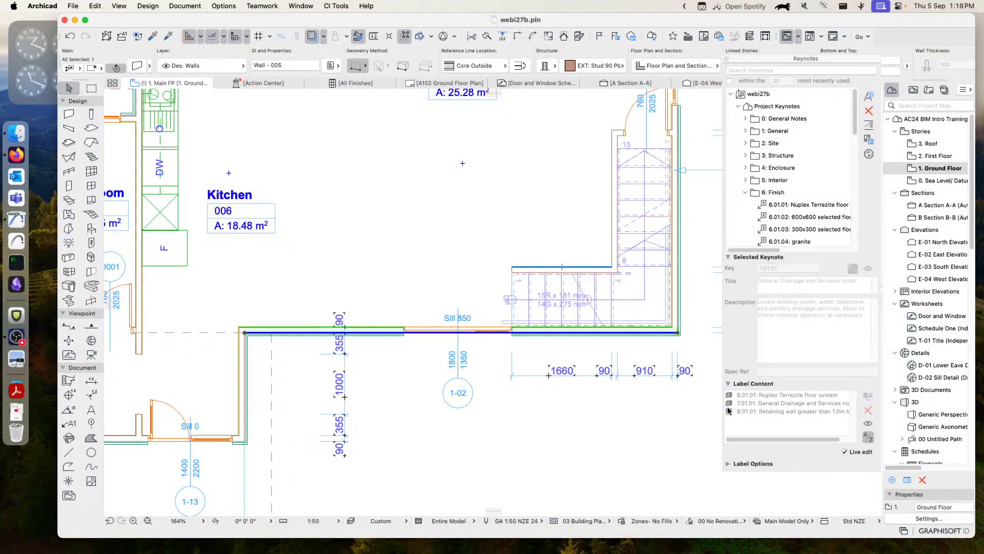
Place an attribute keynote label on the selected wall that shows only the 8.01.01 Retaining wall greater than 1.0m high keynote.
{"action": "left_click", "coordinate": [757, 411]}
{"action": "left_click", "coordinate": [868, 430]}
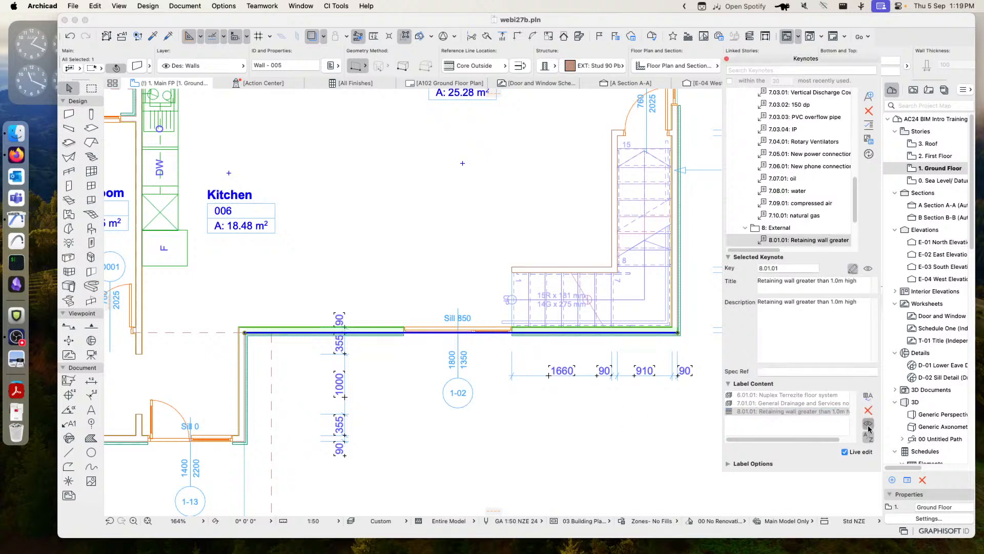
{"action": "left_click", "coordinate": [538, 324]}
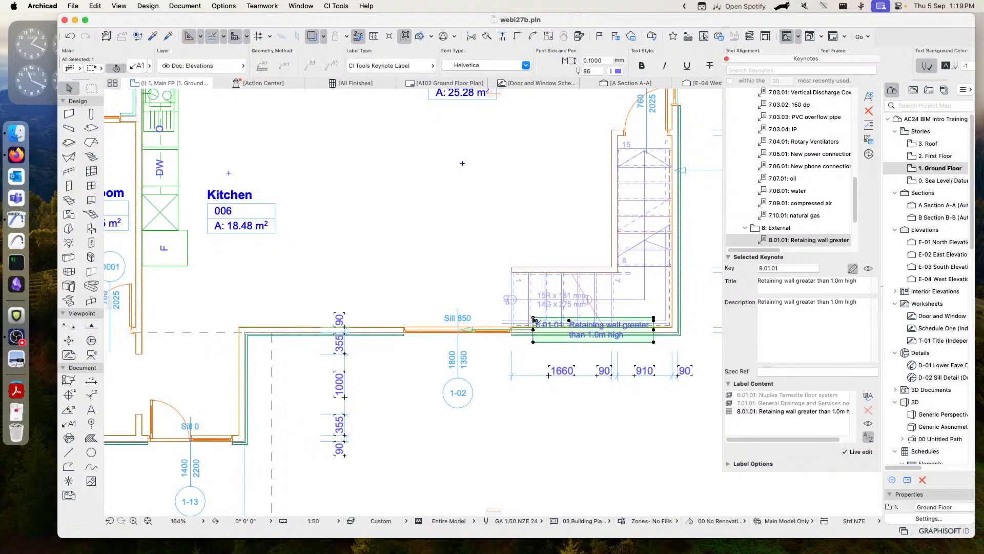
Move the retaining wall keynote label below the exterior wall, to the right of window marker 1-02.
{"action": "left_click", "coordinate": [533, 318]}
{"action": "left_click", "coordinate": [492, 383]}
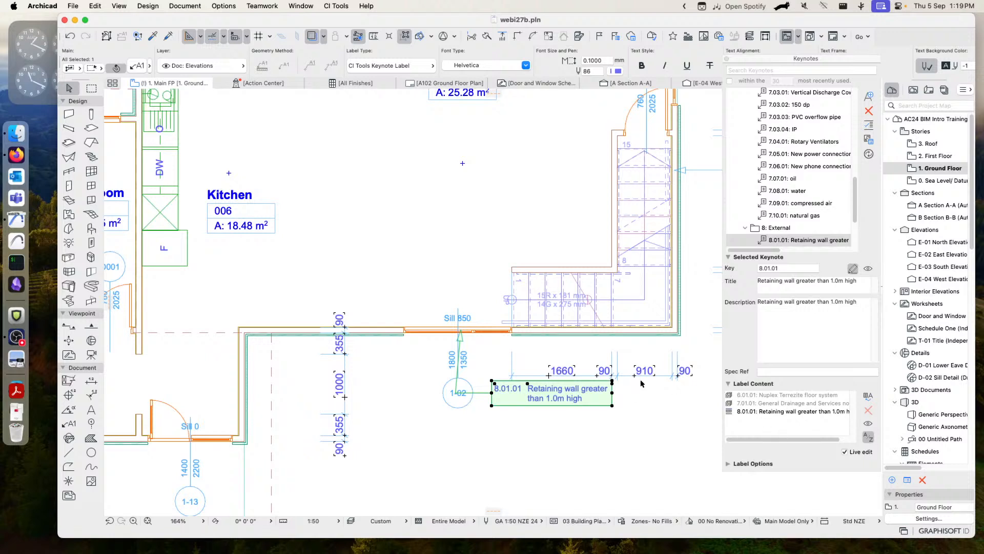
{"action": "left_click", "coordinate": [492, 393]}
{"action": "left_click", "coordinate": [522, 398]}
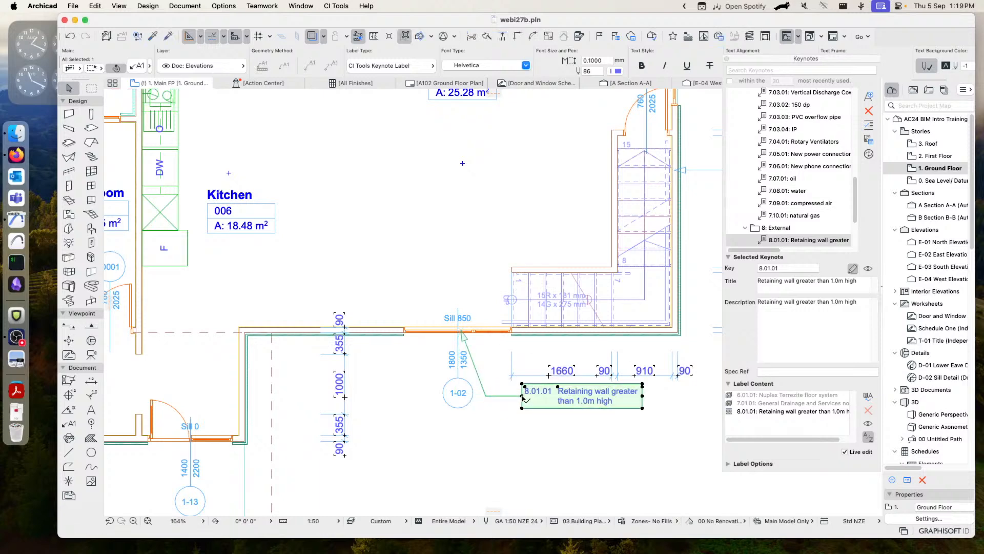
Review the attribute keynote types in the Keynotes Manager without making changes, and deselect the retaining wall label.
{"action": "scroll", "coordinate": [521, 398], "scroll_direction": "down", "scroll_amount": 6}
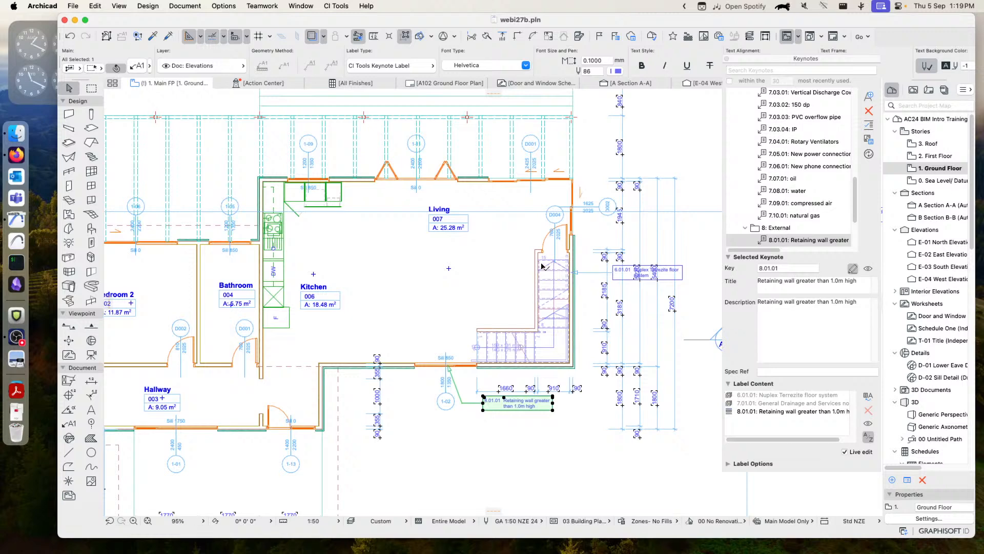
{"action": "left_click", "coordinate": [869, 141]}
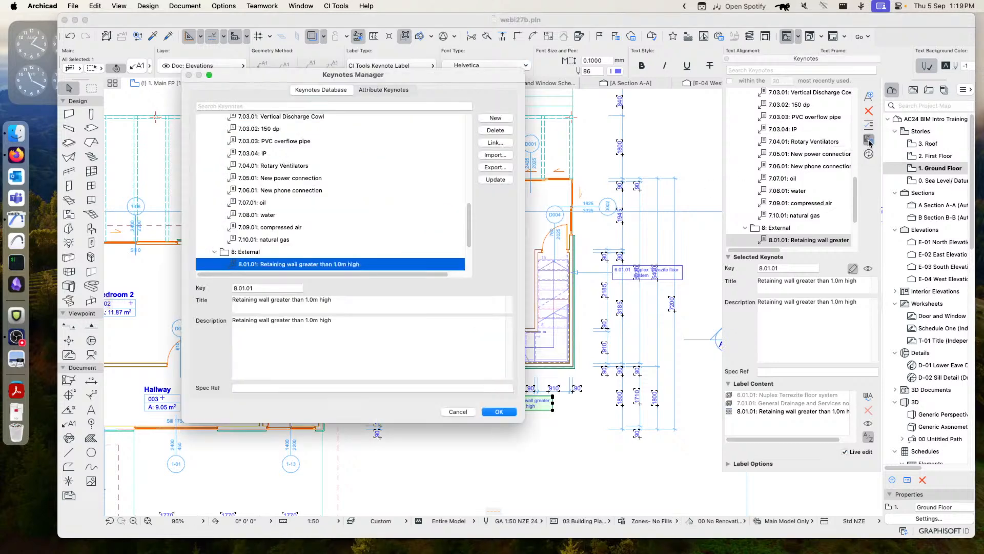
{"action": "left_click", "coordinate": [371, 91]}
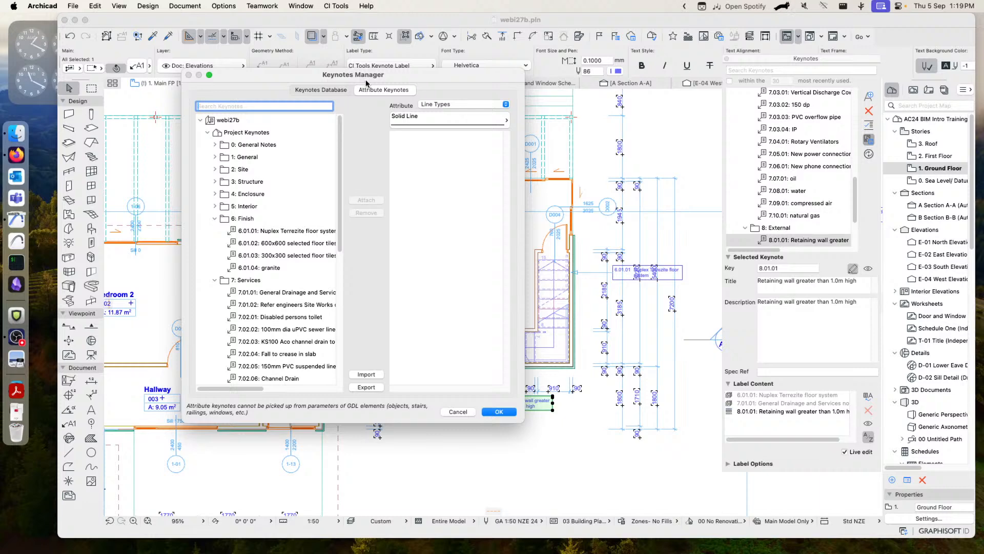
{"action": "left_click", "coordinate": [454, 412]}
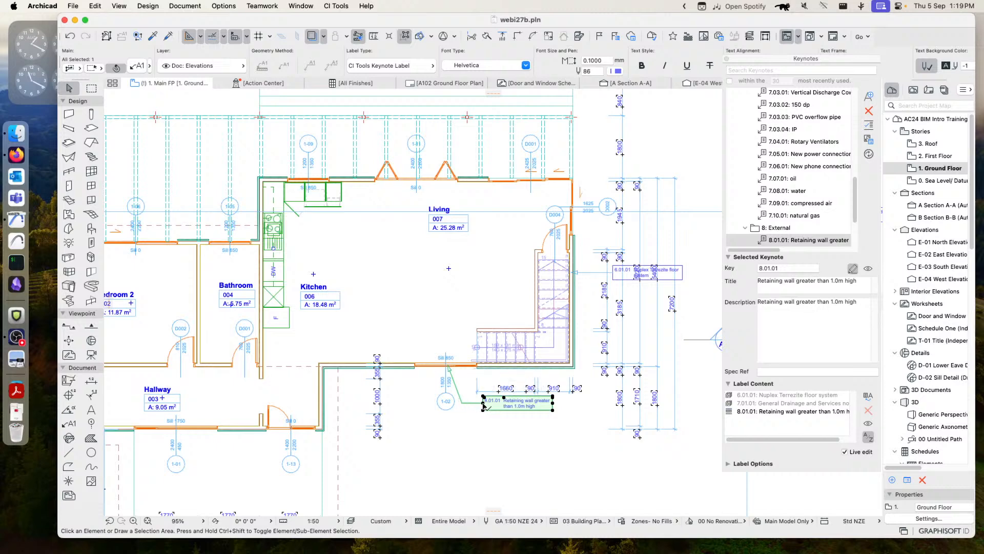
{"action": "left_click", "coordinate": [537, 430]}
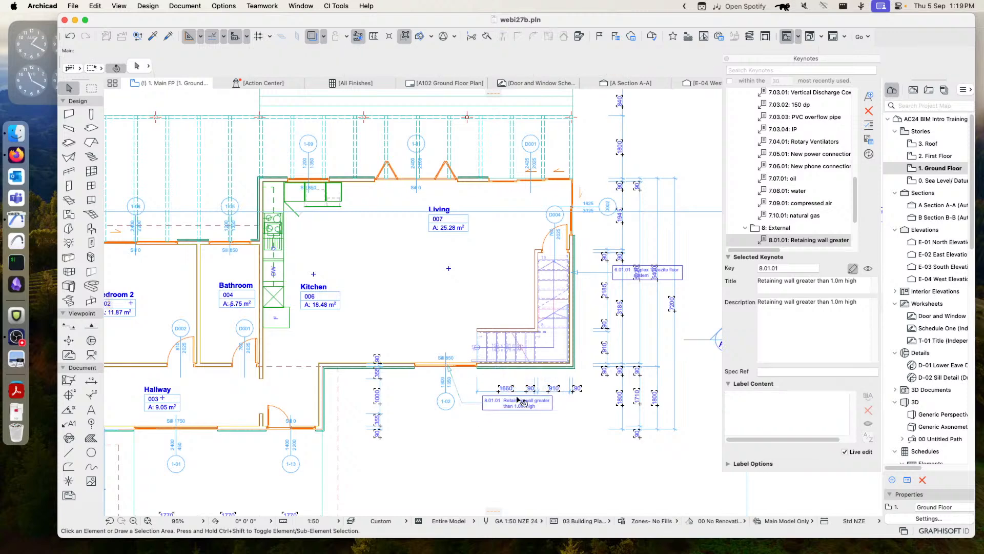
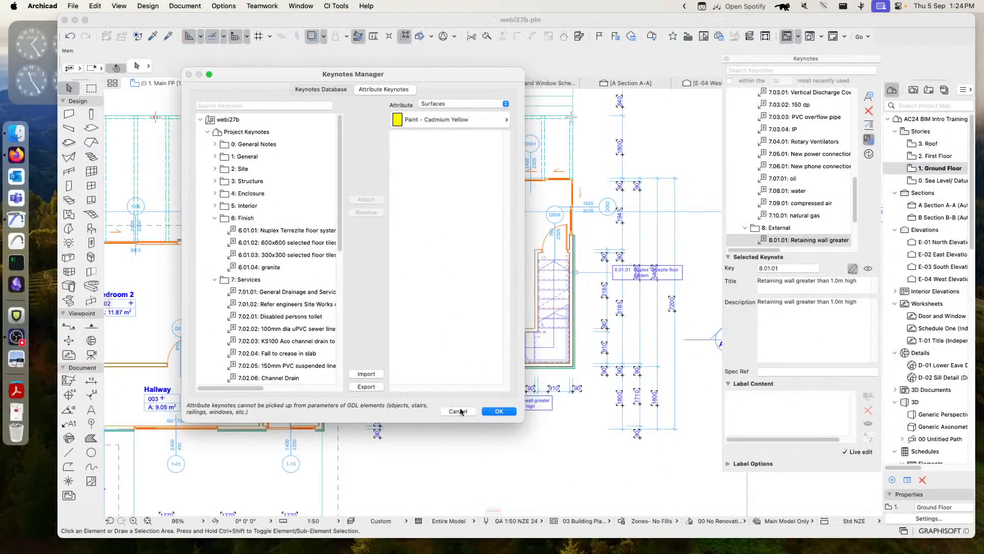
{"action": "left_click", "coordinate": [458, 411]}
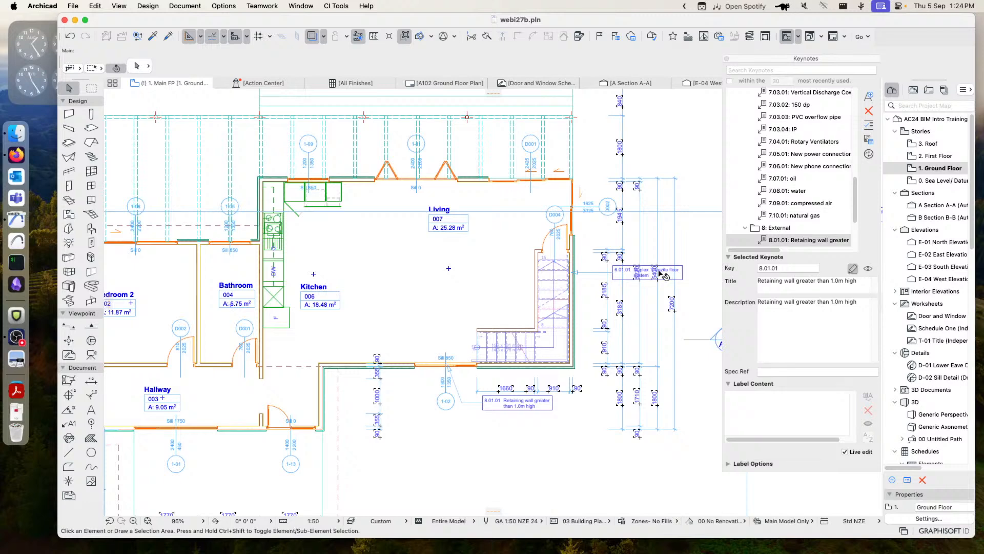
Move the 6.01.01 Nuplex Terrezite floor system label upward, clear of the dimension texts beside the staircase wall.
{"action": "left_click", "coordinate": [615, 268]}
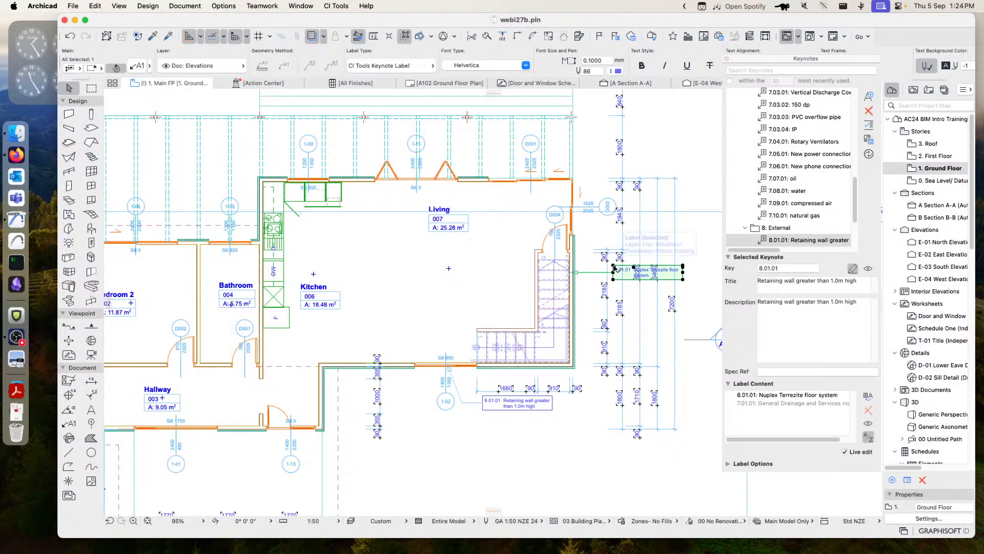
{"action": "left_click_drag", "start_coordinate": [615, 268], "coordinate": [623, 239]}
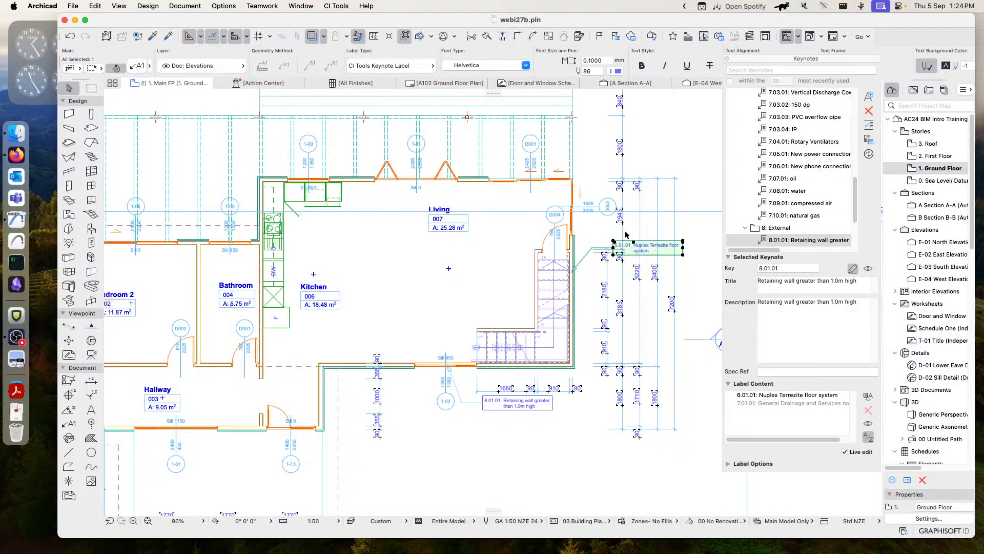
{"action": "scroll", "coordinate": [592, 233], "scroll_direction": "right", "scroll_amount": 3}
{"action": "scroll", "coordinate": [592, 232], "scroll_direction": "up", "scroll_amount": 2}
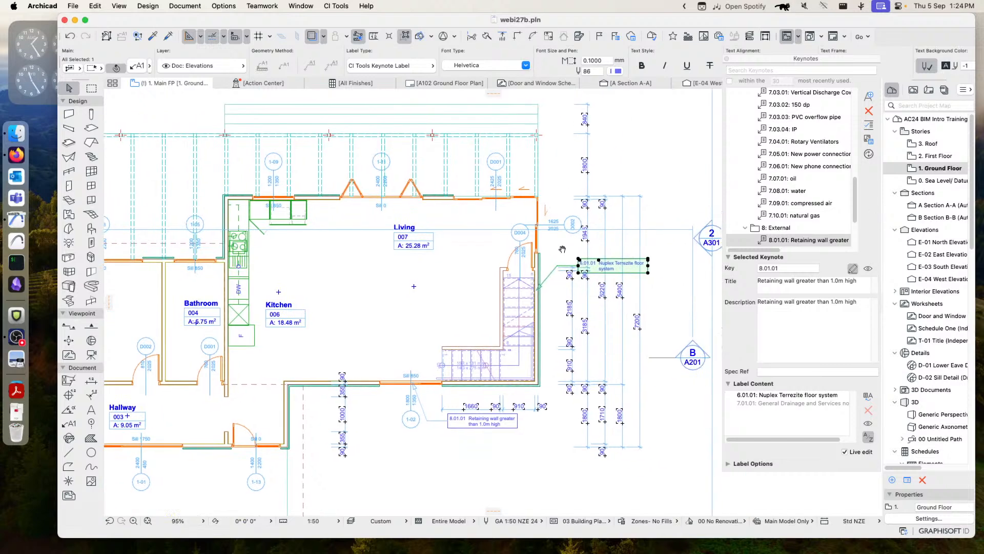
Close the Keynotes palette and open the Ground Floor Sketch Plan layout from the layout book.
{"action": "left_click", "coordinate": [726, 59]}
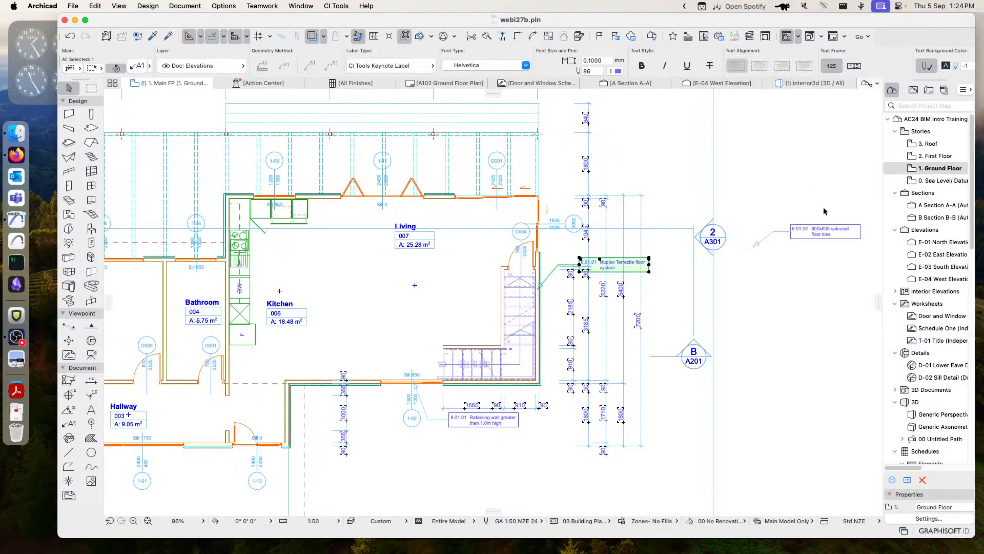
{"action": "scroll", "coordinate": [923, 288], "scroll_direction": "down", "scroll_amount": 5}
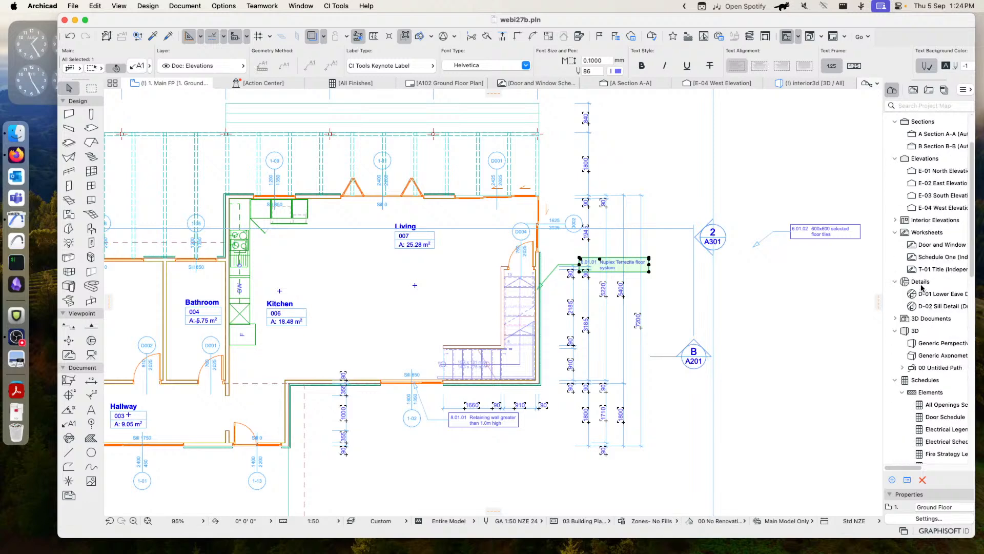
{"action": "scroll", "coordinate": [920, 286], "scroll_direction": "up", "scroll_amount": 5}
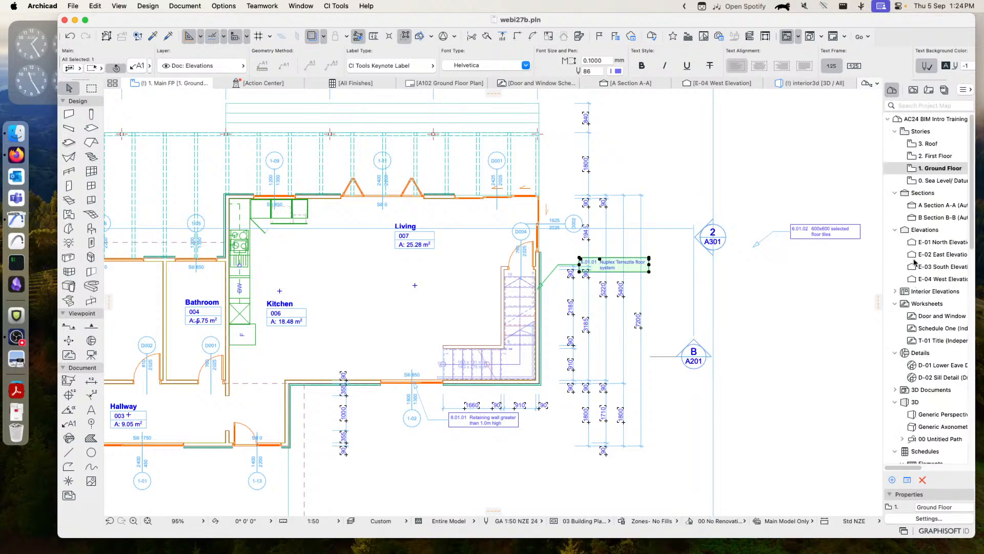
{"action": "left_click", "coordinate": [931, 89]}
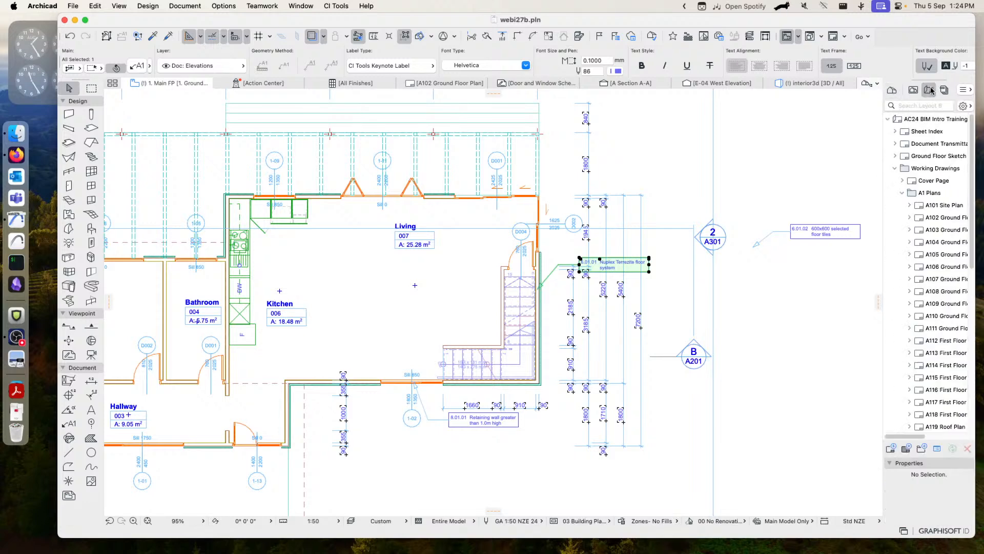
{"action": "left_click", "coordinate": [896, 169]}
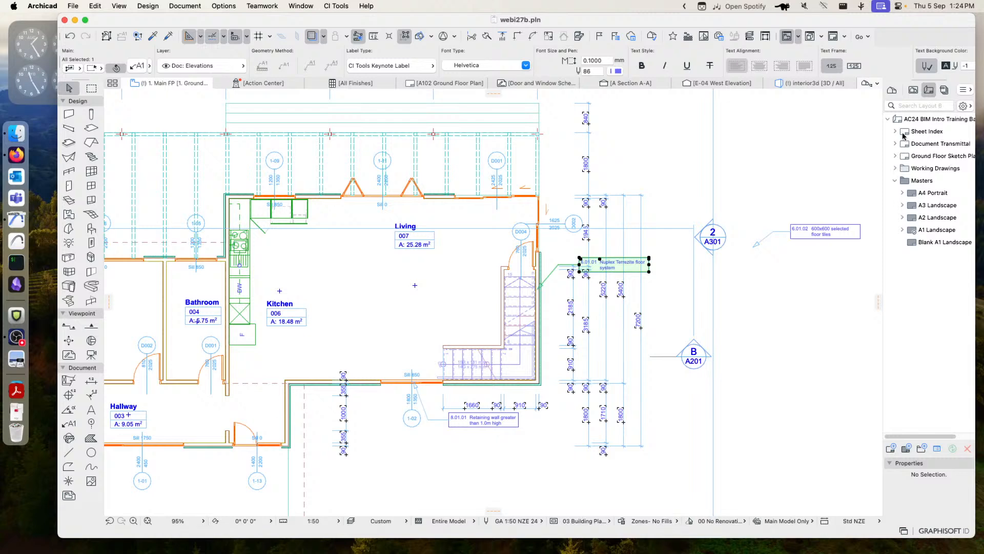
{"action": "double_click", "coordinate": [923, 157]}
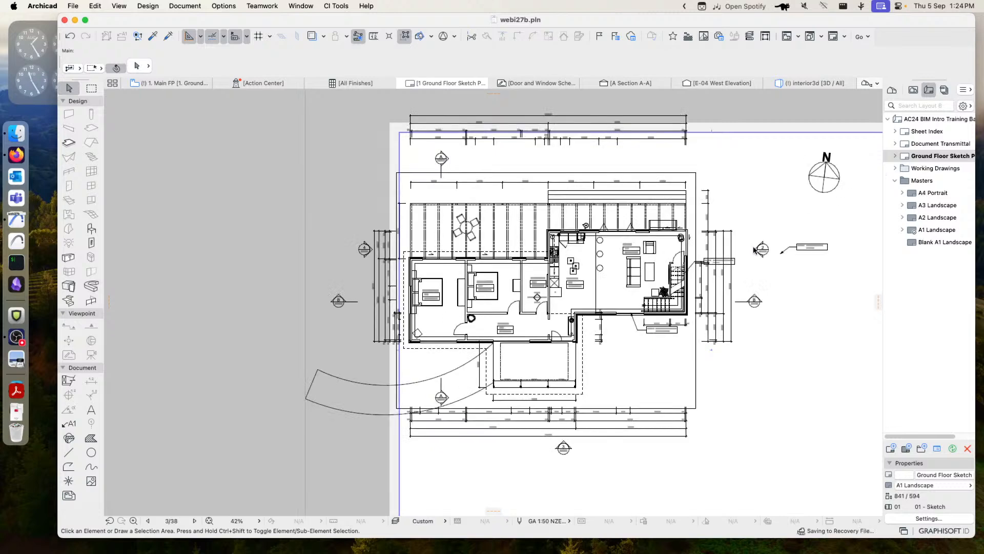
Move the ground floor drawing toward the lower right of the sheet and deselect it.
{"action": "scroll", "coordinate": [755, 249], "scroll_direction": "down", "scroll_amount": 2}
{"action": "middle_click_drag", "start_coordinate": [766, 263], "coordinate": [559, 263]}
{"action": "scroll", "coordinate": [558, 260], "scroll_direction": "down", "scroll_amount": 5}
{"action": "scroll", "coordinate": [560, 263], "scroll_direction": "down", "scroll_amount": 1}
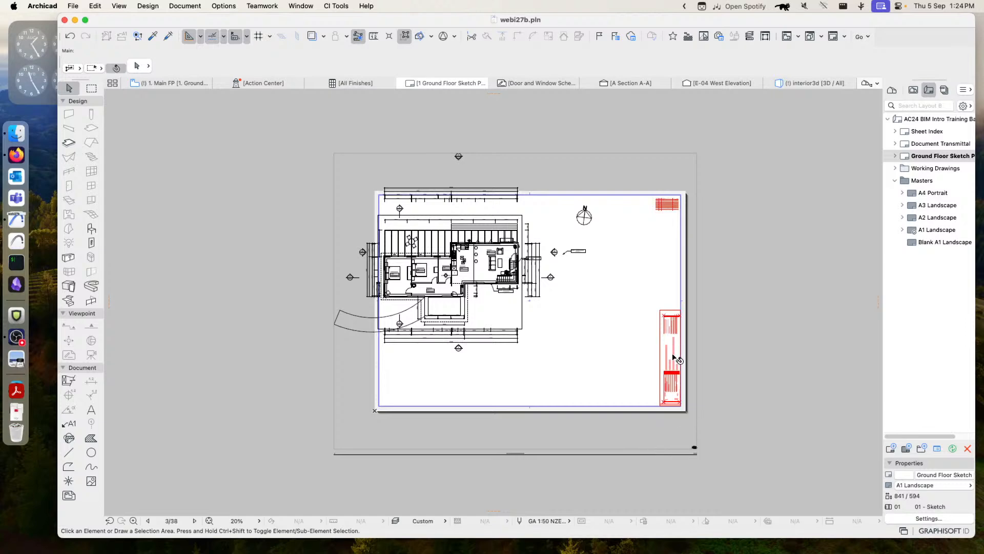
{"action": "scroll", "coordinate": [673, 354], "scroll_direction": "up", "scroll_amount": 5}
{"action": "middle_click_drag", "start_coordinate": [566, 331], "coordinate": [610, 344]}
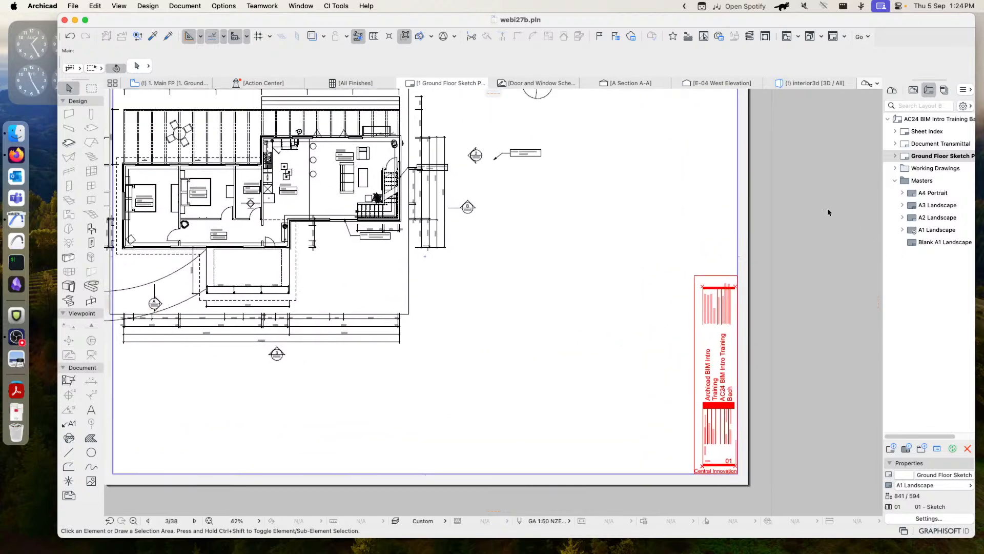
{"action": "middle_click_drag", "start_coordinate": [511, 330], "coordinate": [579, 358]}
{"action": "scroll", "coordinate": [579, 360], "scroll_direction": "down", "scroll_amount": 4}
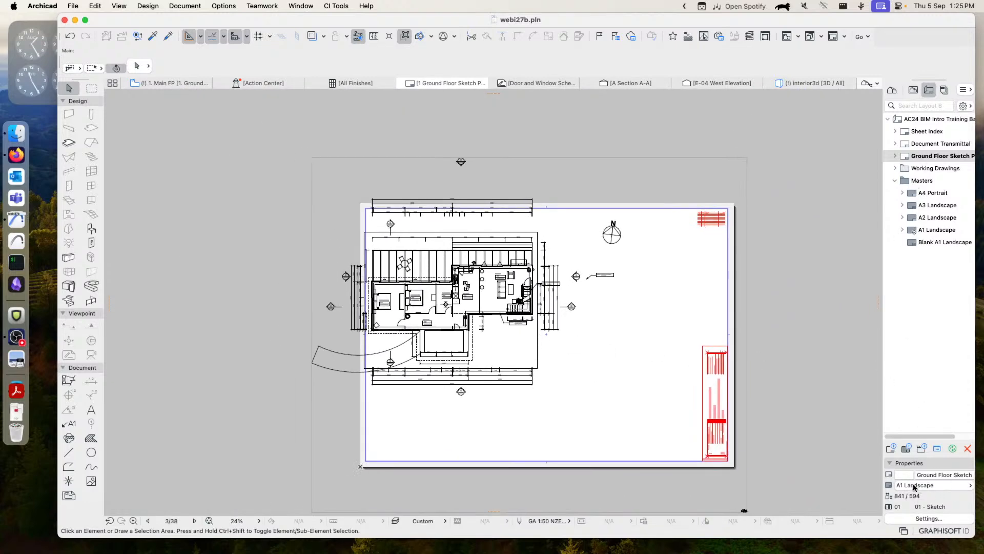
{"action": "left_click", "coordinate": [485, 288]}
{"action": "left_click", "coordinate": [437, 269]}
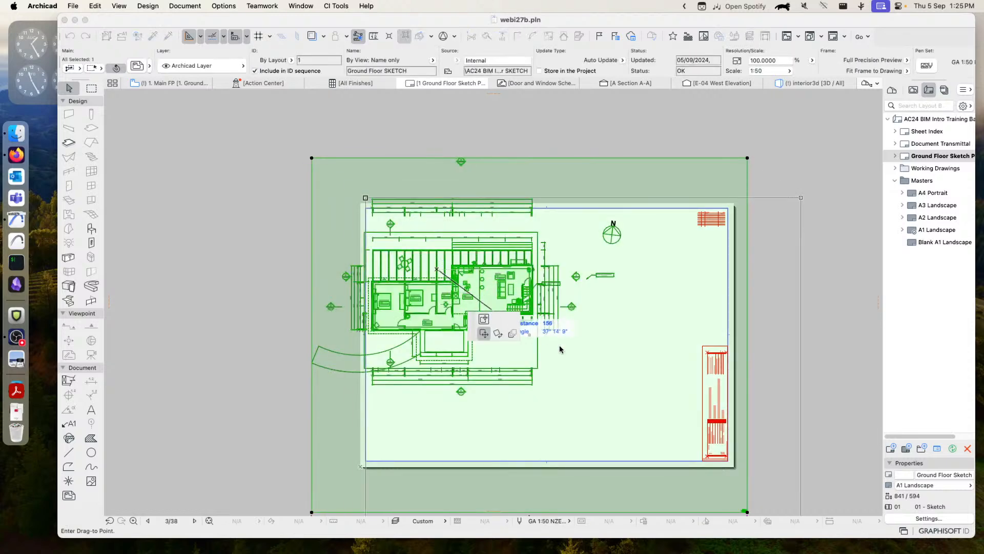
{"action": "left_click", "coordinate": [567, 357]}
{"action": "left_click", "coordinate": [583, 146]}
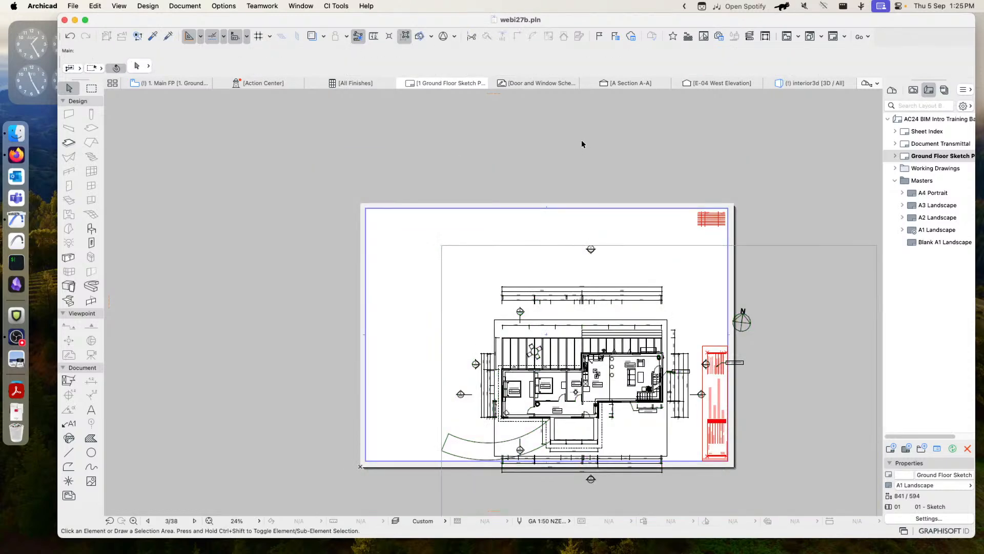
On the ground floor plan, assign the three keynote labels 6.01.02, 6.01.01 and 8.01.01 to Archicad Layer.
{"action": "left_click", "coordinate": [174, 83]}
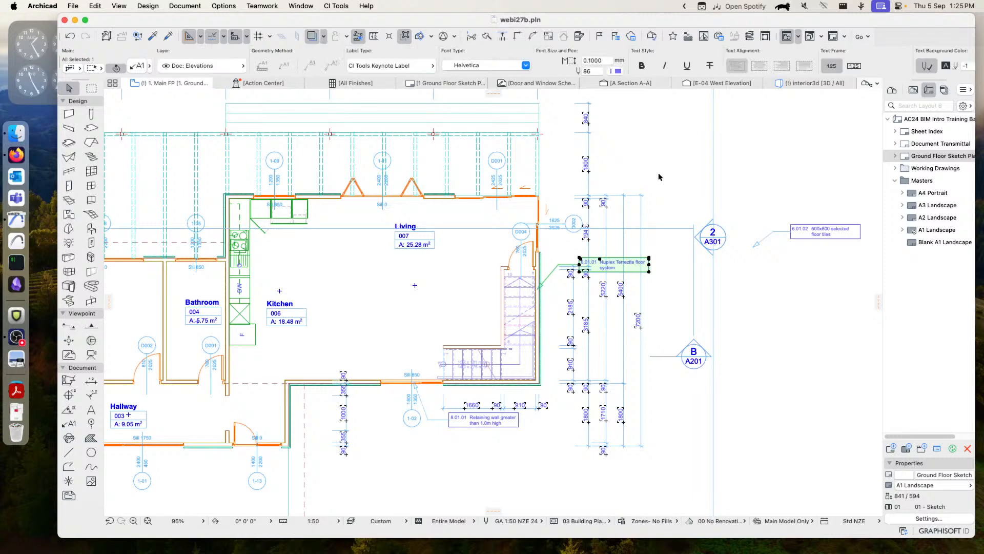
{"action": "middle_click_drag", "start_coordinate": [660, 174], "coordinate": [595, 183]}
{"action": "left_click", "coordinate": [622, 162]}
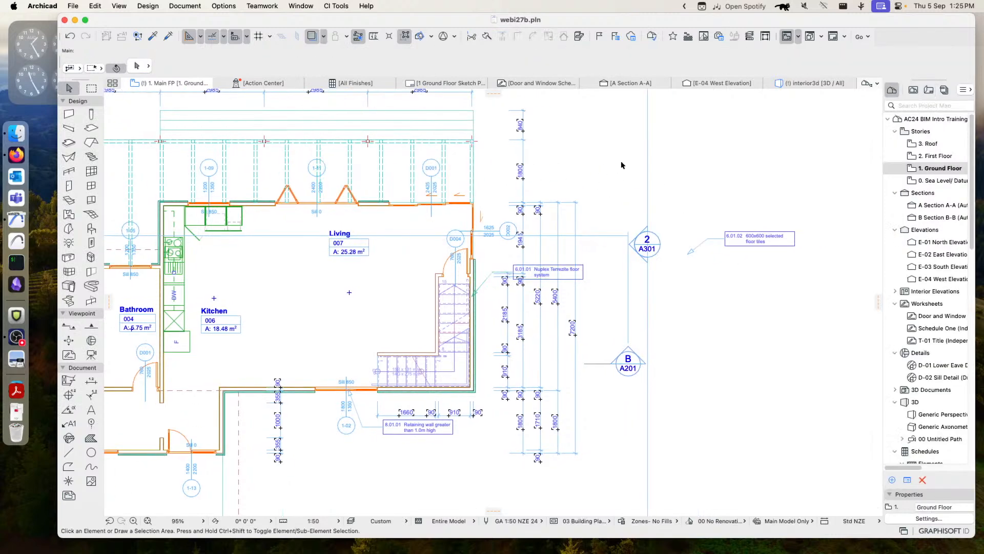
{"action": "left_click", "coordinate": [736, 241]}
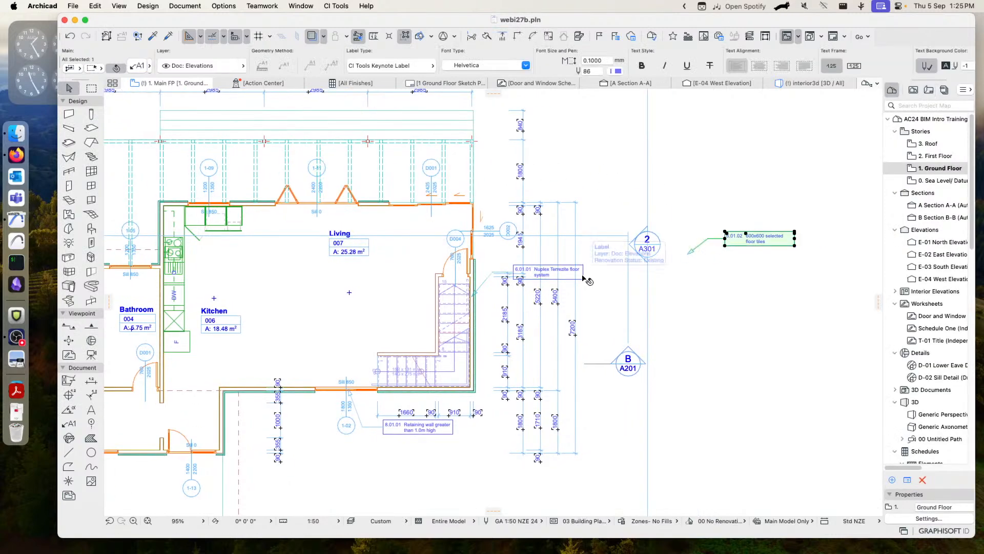
{"action": "left_click", "coordinate": [582, 278], "text": "shift"}
{"action": "left_click", "coordinate": [451, 430], "text": "shift"}
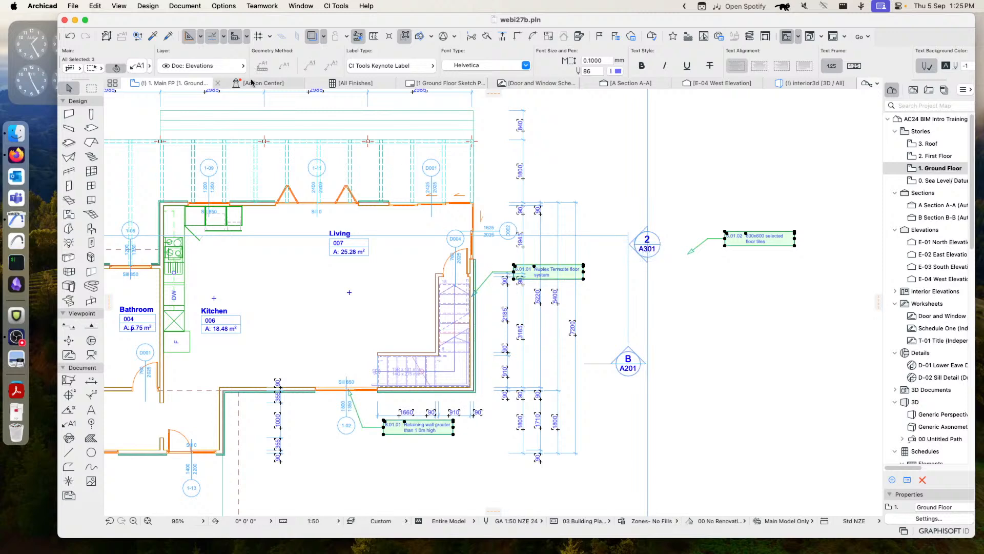
{"action": "left_click", "coordinate": [202, 66]}
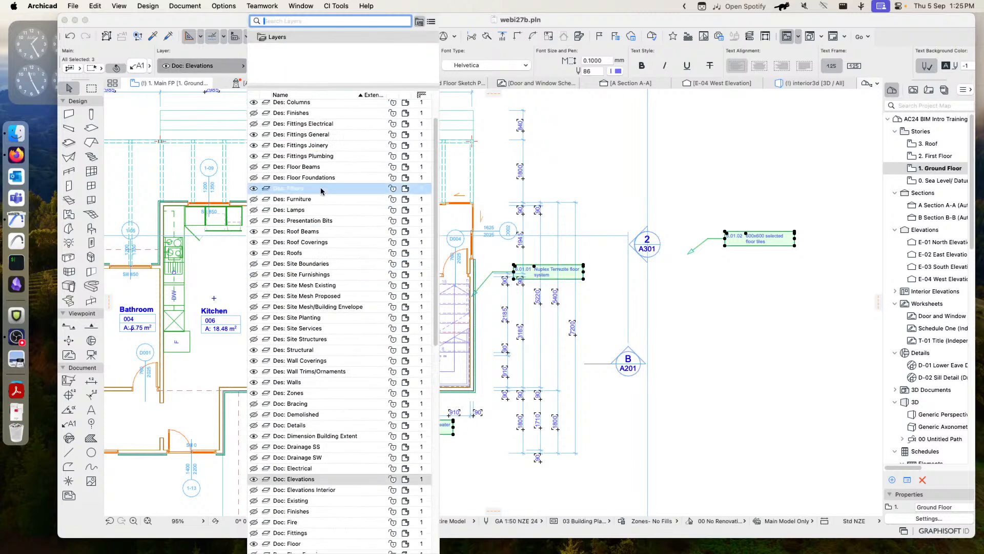
{"action": "scroll", "coordinate": [321, 191], "scroll_direction": "up", "scroll_amount": 3}
{"action": "left_click", "coordinate": [287, 104]}
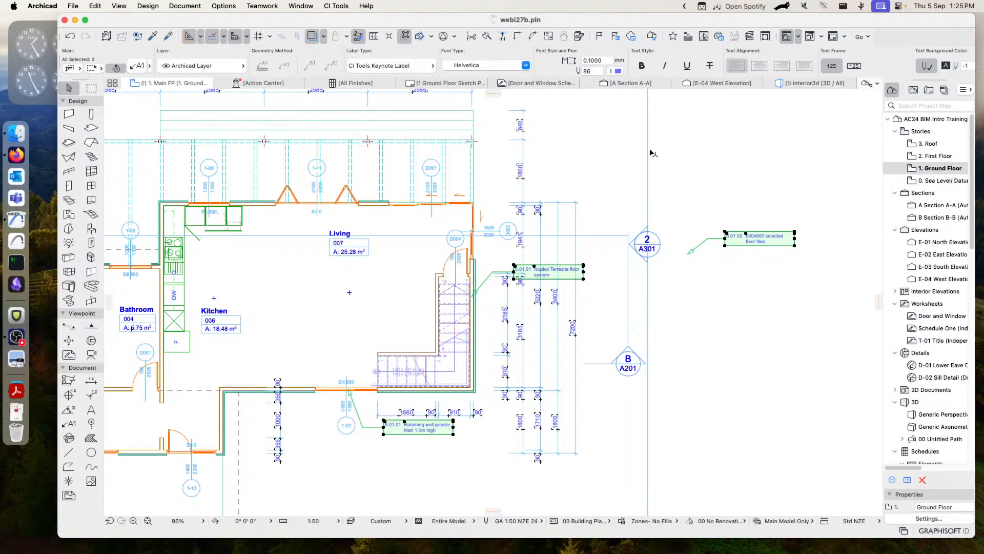
{"action": "left_click", "coordinate": [735, 182]}
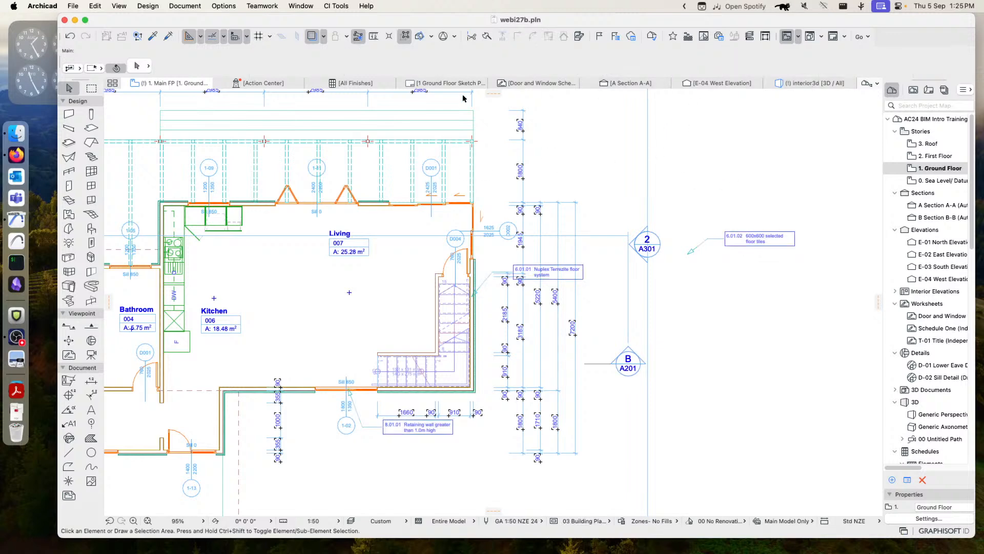
Create a keynotes schedule on the Ground Floor Sketch Plan layout only, including keynotes visible in the schedule's own layout.
{"action": "left_click", "coordinate": [424, 82]}
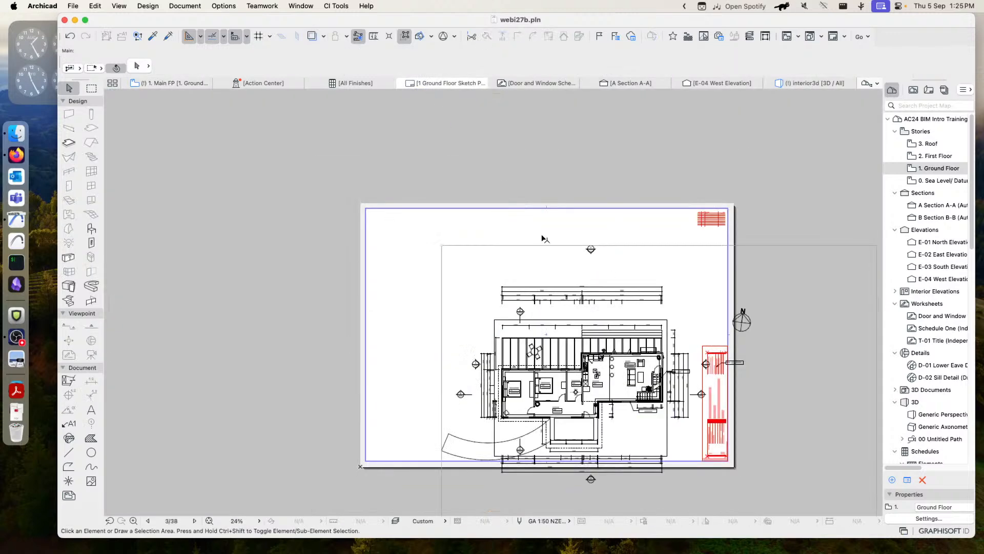
{"action": "middle_click_drag", "start_coordinate": [682, 364], "coordinate": [598, 267]}
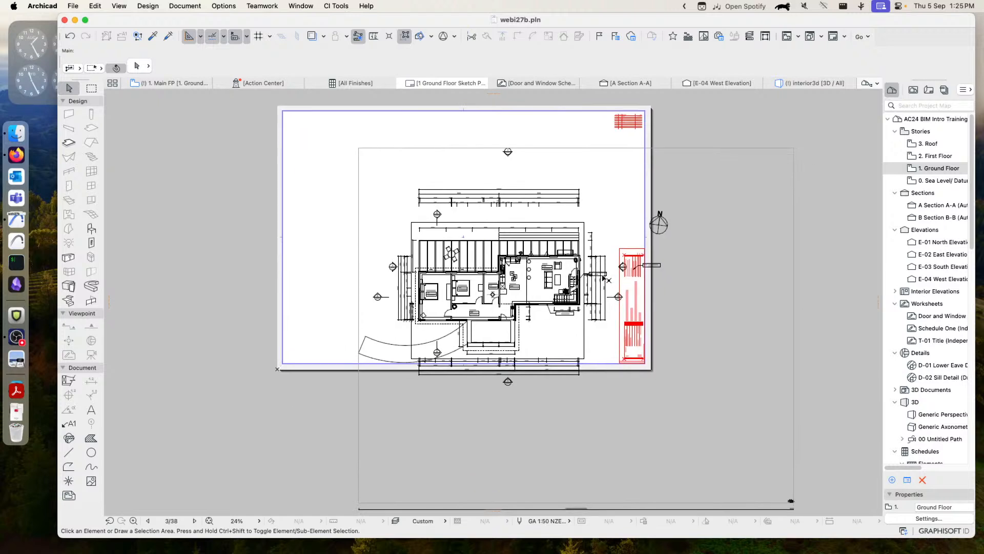
{"action": "left_click", "coordinate": [335, 8]}
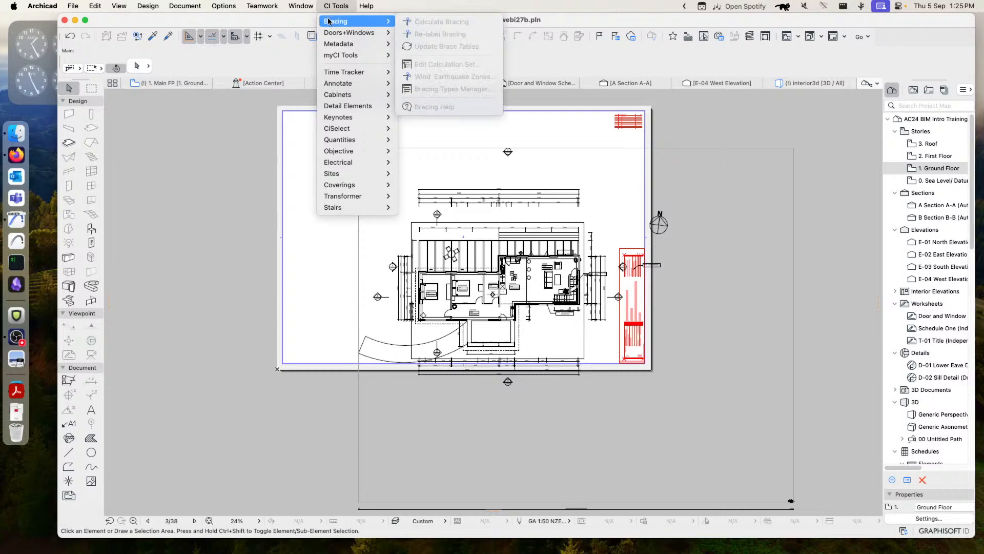
{"action": "mouse_move", "coordinate": [346, 118]}
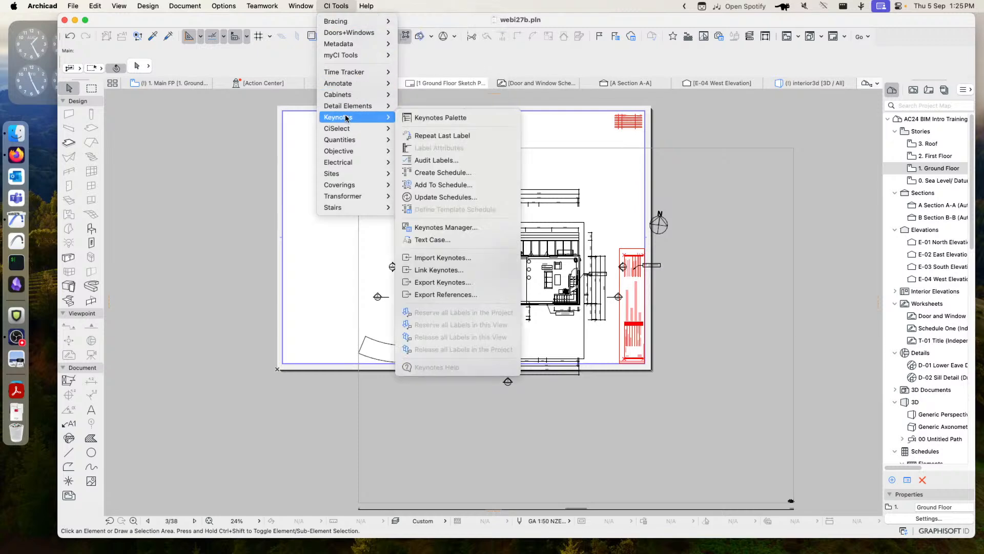
{"action": "left_click", "coordinate": [451, 173]}
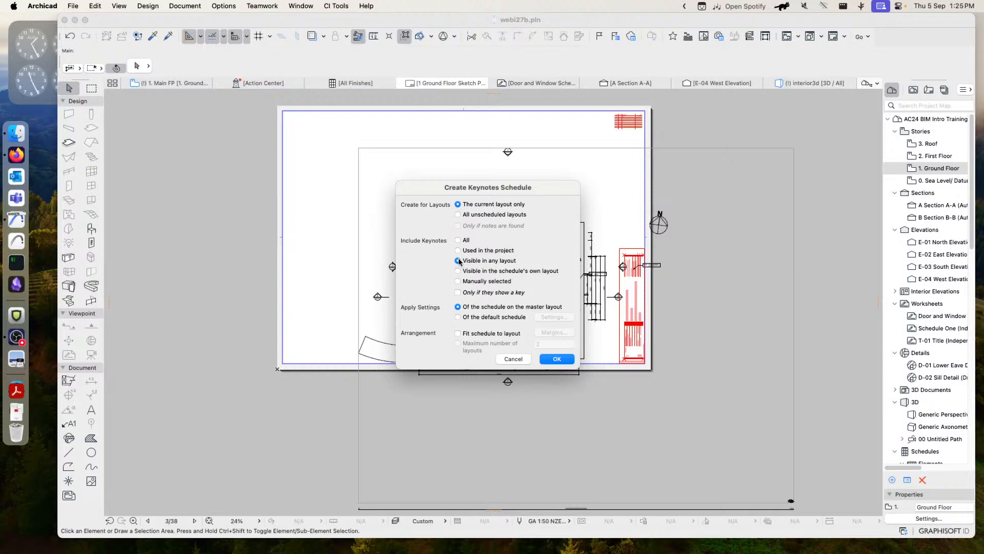
{"action": "left_click", "coordinate": [490, 274]}
{"action": "left_click", "coordinate": [561, 358]}
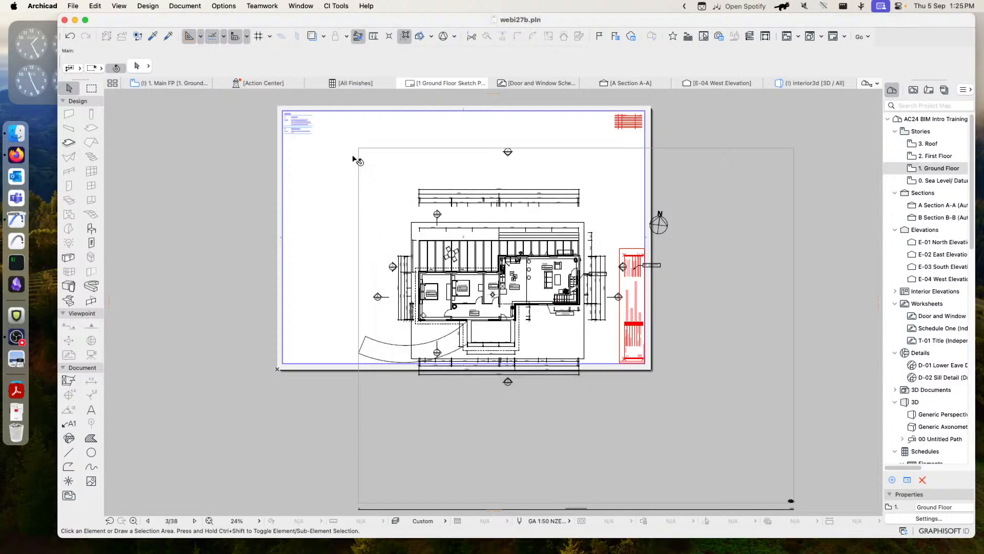
Review the keynote schedule's object settings without changing them, and delete the schedule from the layout.
{"action": "scroll", "coordinate": [358, 156], "scroll_direction": "up", "scroll_amount": 8}
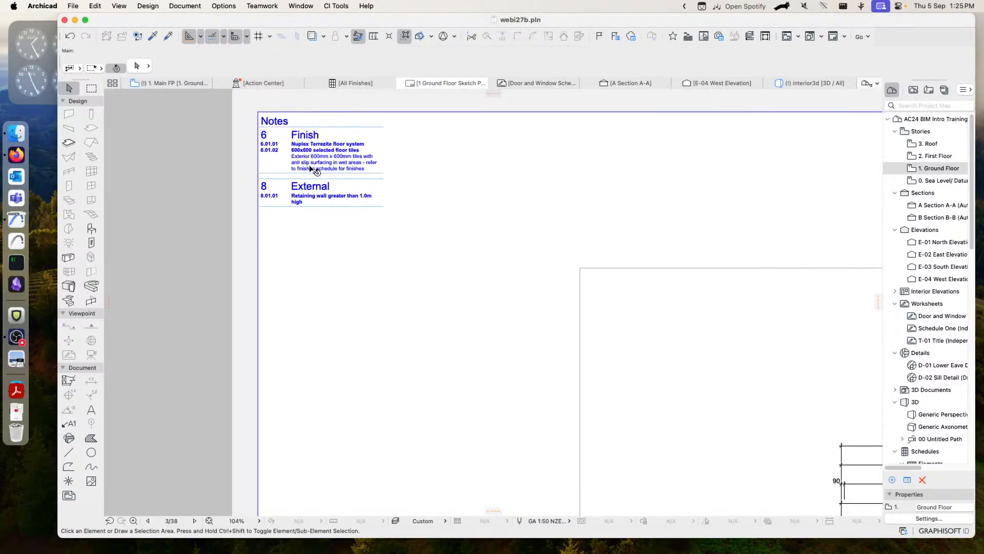
{"action": "left_click", "coordinate": [313, 170]}
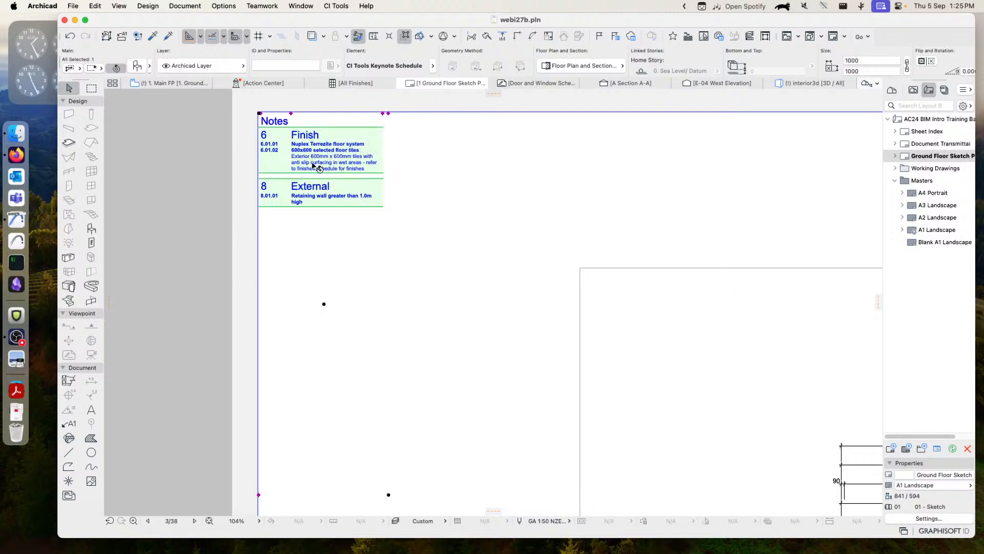
{"action": "left_click", "coordinate": [136, 65]}
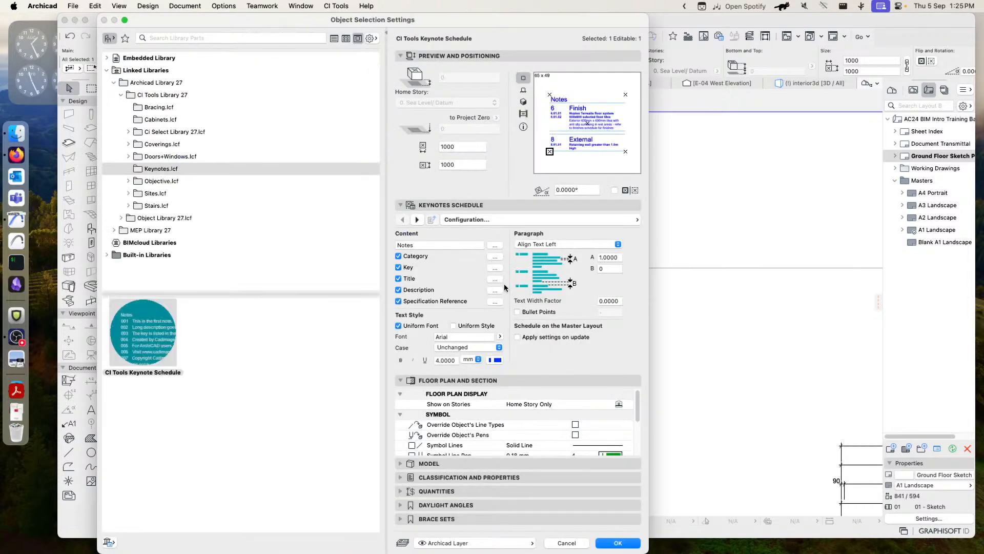
{"action": "left_click", "coordinate": [566, 543]}
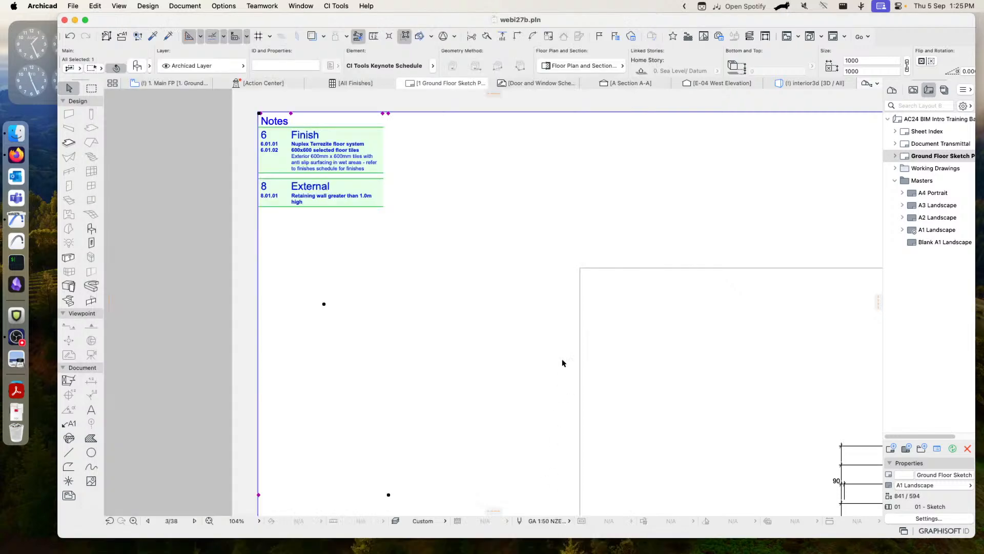
{"action": "key", "text": "Delete"}
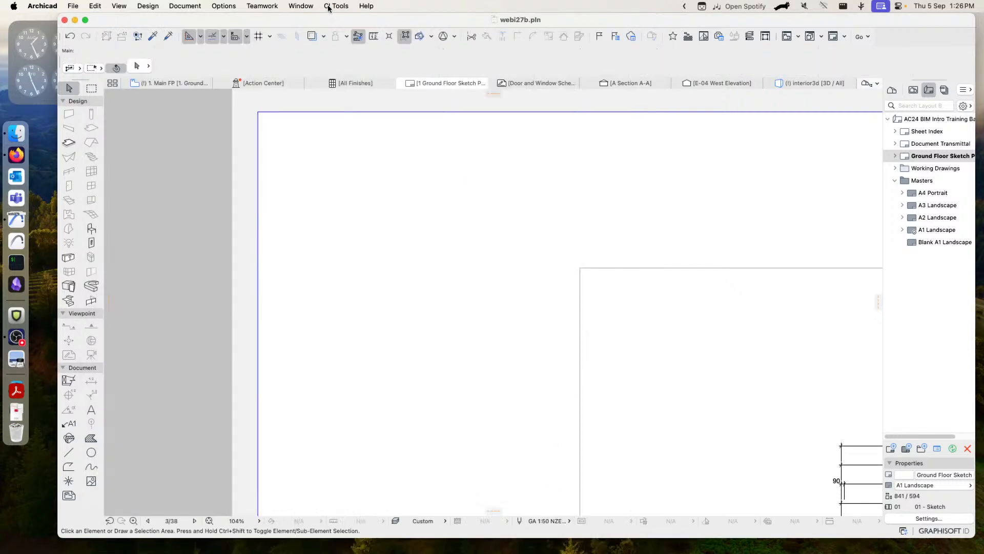
Review the options for creating a keynotes schedule, including its source of settings, without creating one.
{"action": "left_click", "coordinate": [333, 6]}
{"action": "mouse_move", "coordinate": [359, 117]}
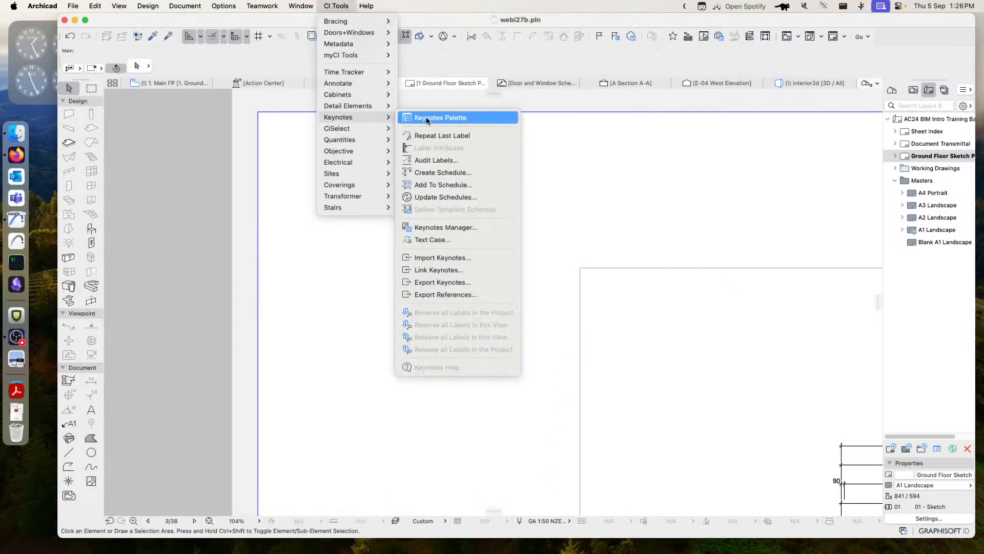
{"action": "left_click", "coordinate": [447, 175]}
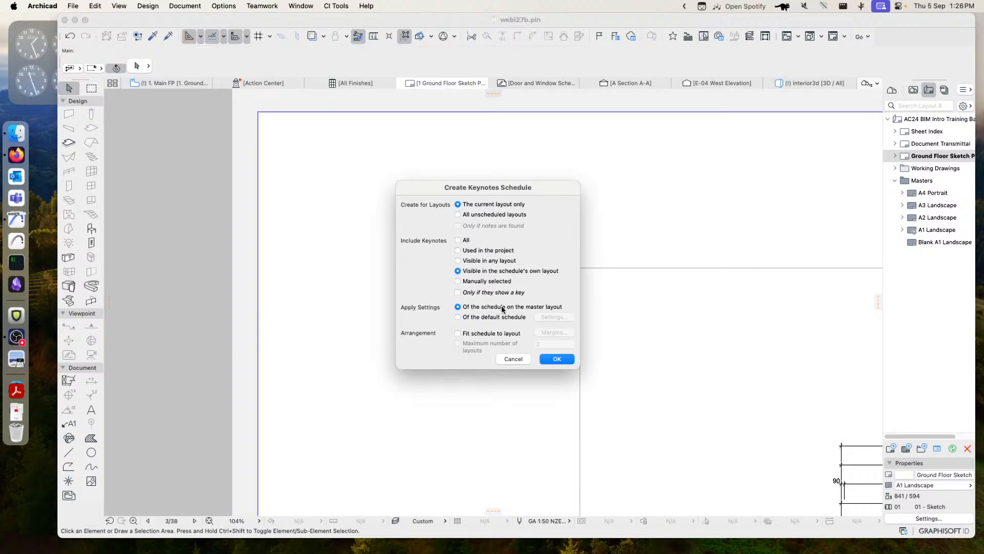
{"action": "left_click", "coordinate": [514, 359]}
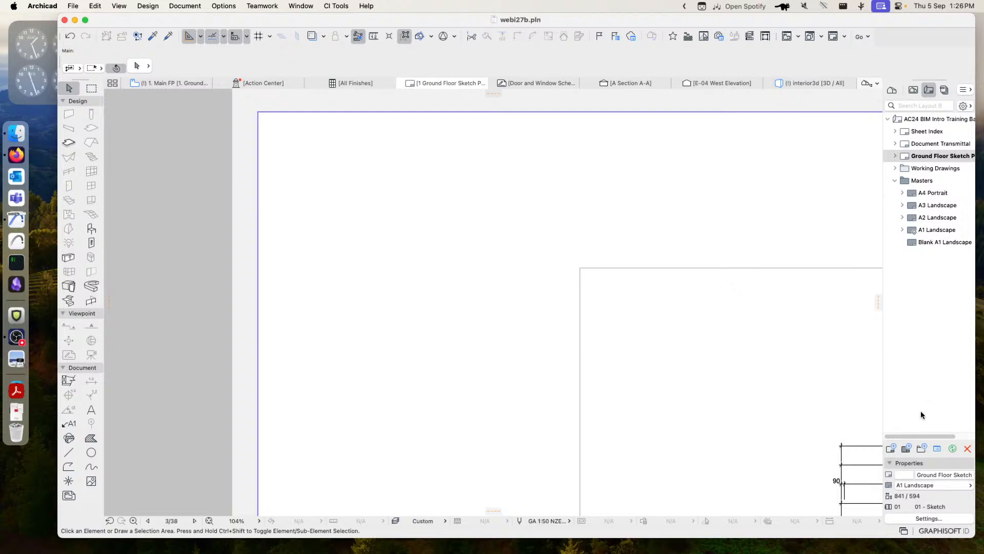
Open the A1 Landscape master layout and bring its sheet into view.
{"action": "left_click", "coordinate": [925, 231]}
{"action": "double_click", "coordinate": [926, 231]}
{"action": "scroll", "coordinate": [417, 263], "scroll_direction": "down", "scroll_amount": 8}
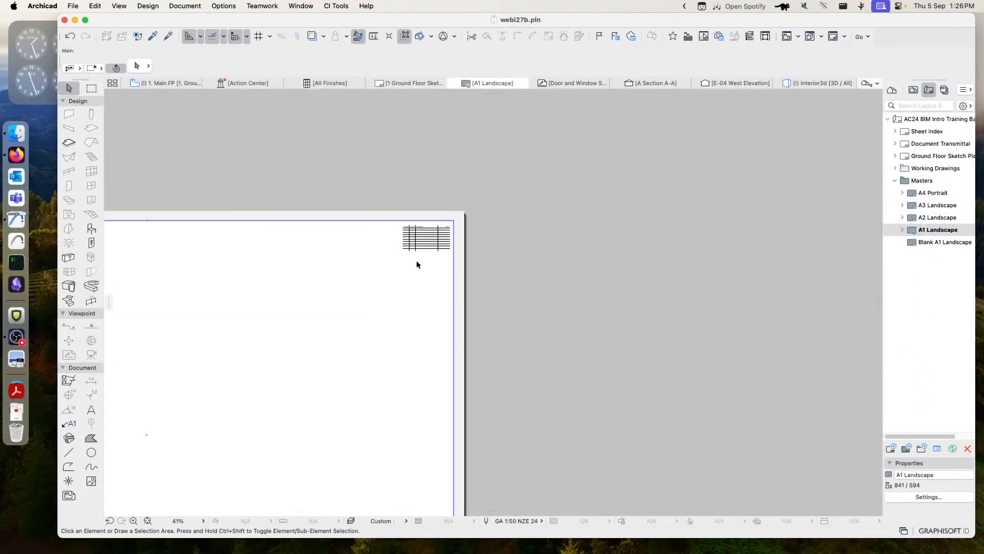
{"action": "middle_click_drag", "start_coordinate": [388, 294], "coordinate": [553, 246]}
{"action": "middle_click_drag", "start_coordinate": [313, 224], "coordinate": [384, 241]}
{"action": "scroll", "coordinate": [384, 241], "scroll_direction": "up", "scroll_amount": 5}
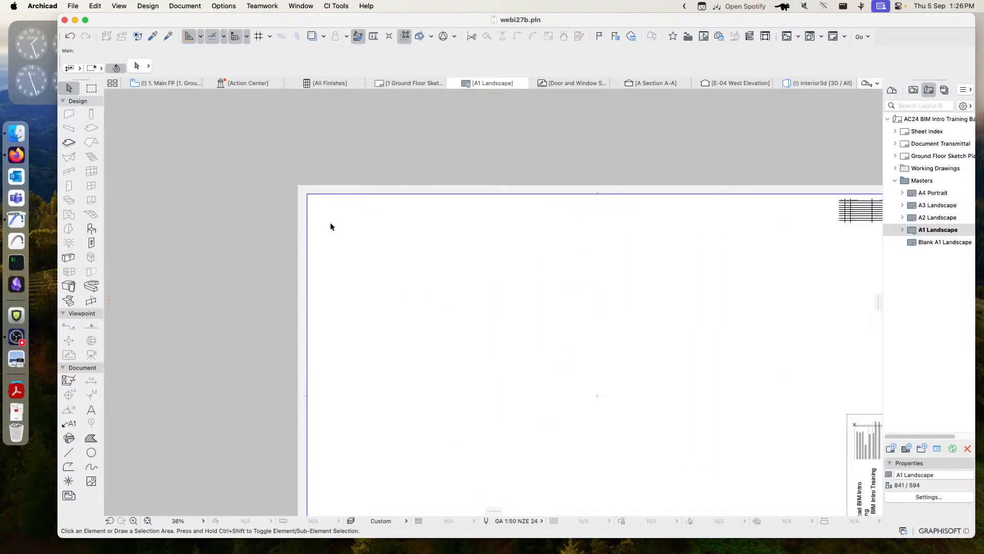
Choose the CI Tools Keynote Schedule from the Keynotes.lcf library as the default object to place.
{"action": "left_click", "coordinate": [92, 229]}
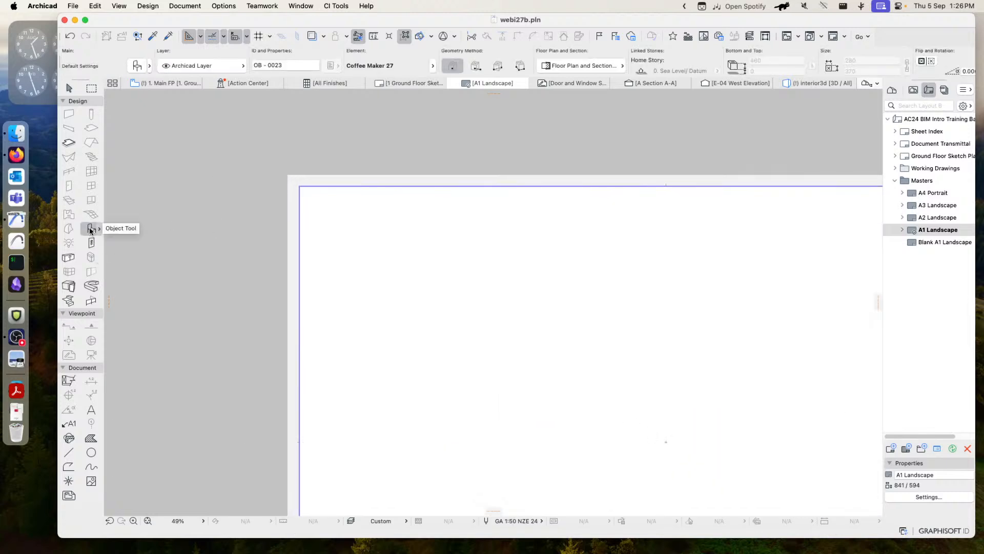
{"action": "double_click", "coordinate": [91, 230]}
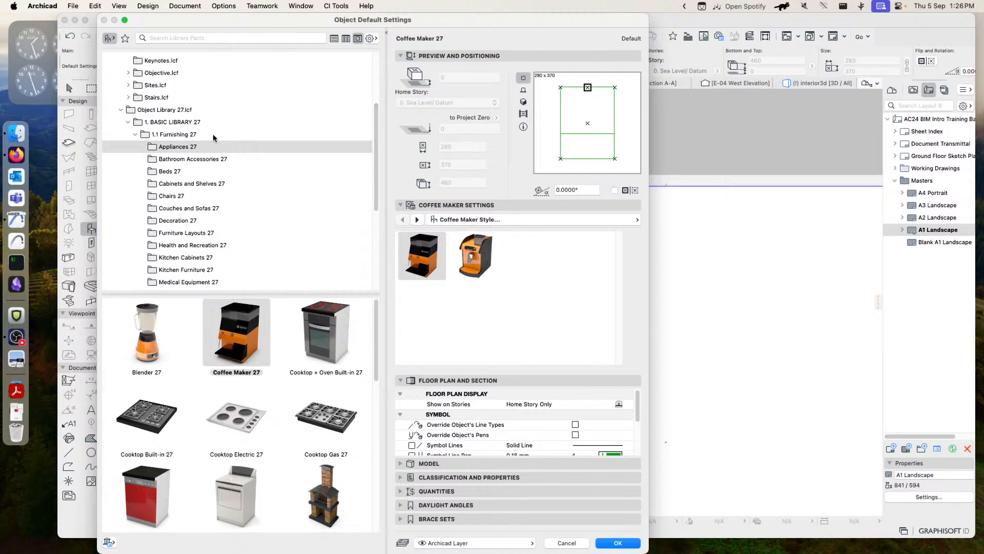
{"action": "left_click", "coordinate": [121, 111]}
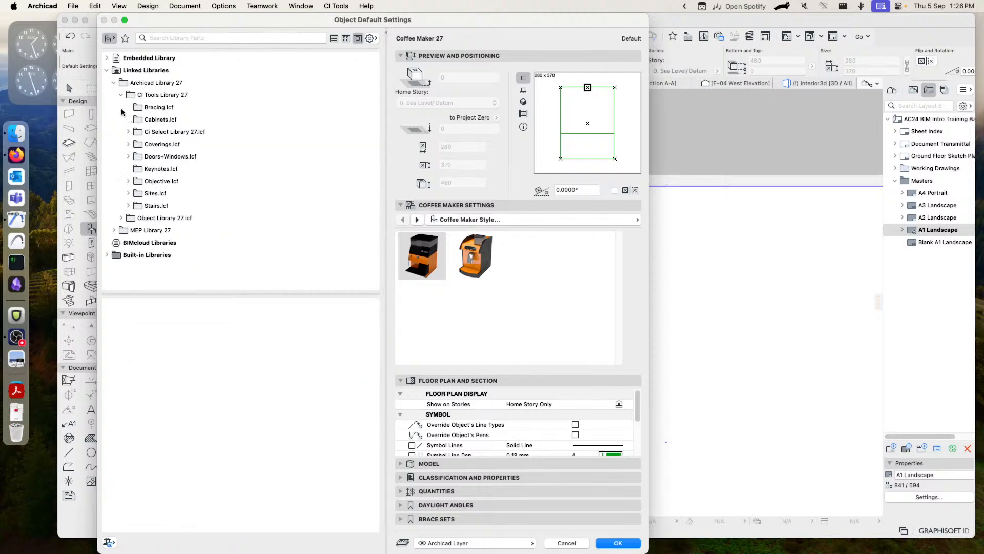
{"action": "left_click", "coordinate": [144, 169]}
{"action": "left_click", "coordinate": [144, 351]}
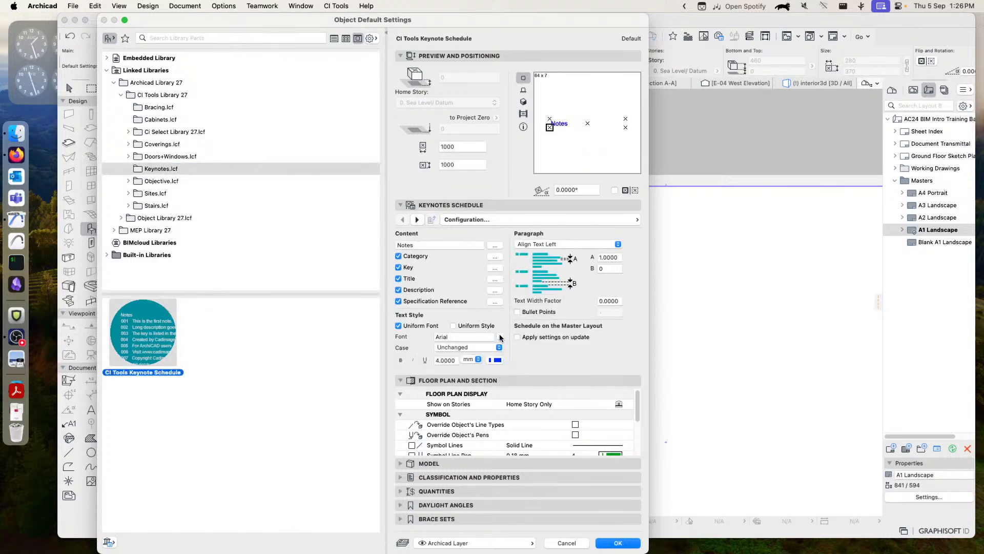
Set the keynote schedule's main text style to a magenta pen and italic.
{"action": "left_click", "coordinate": [498, 360]}
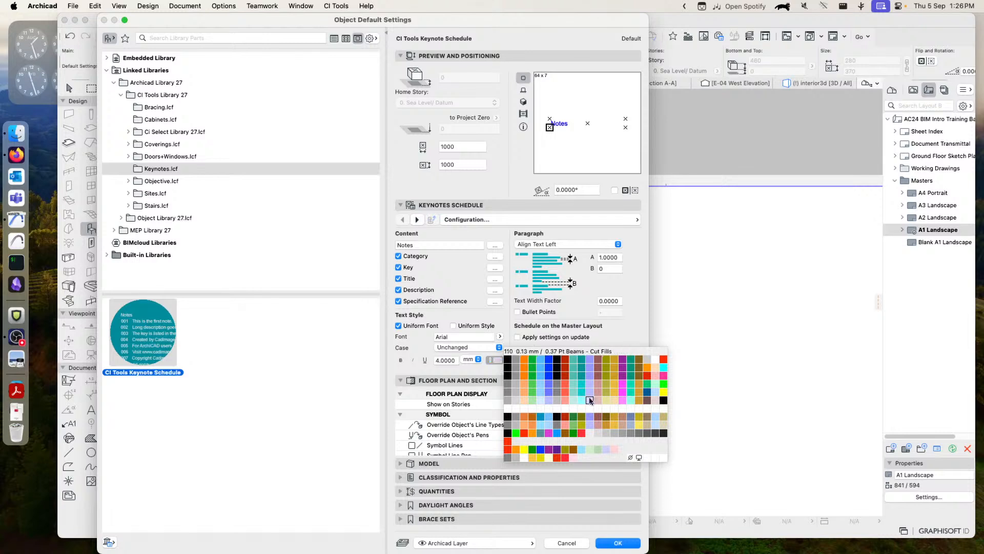
{"action": "left_click", "coordinate": [623, 392]}
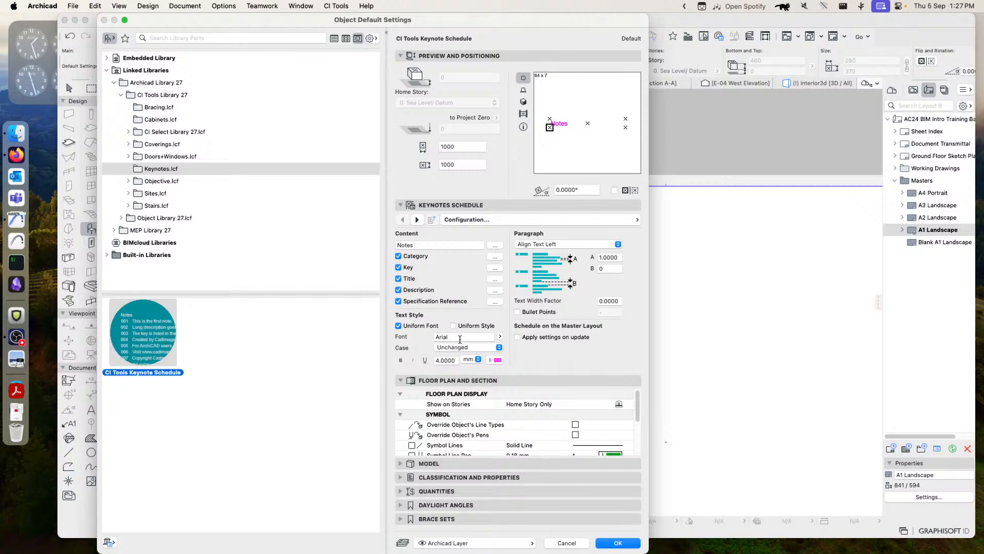
{"action": "left_click", "coordinate": [413, 360]}
For the schedule's Category settings, show levels Lowest Only and use the Category Only e.g. "NNN" format.
{"action": "left_click", "coordinate": [560, 221]}
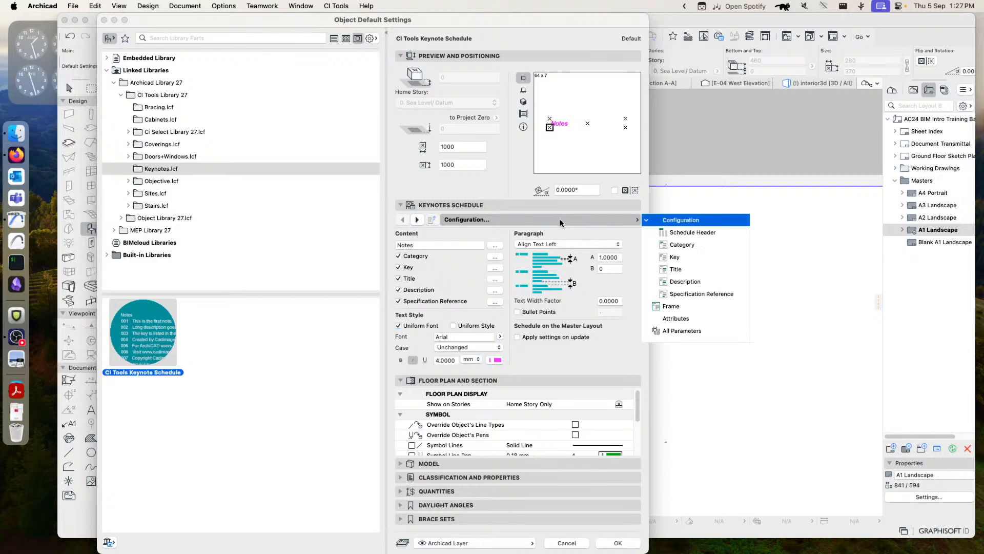
{"action": "left_click", "coordinate": [694, 238]}
{"action": "left_click", "coordinate": [680, 246]}
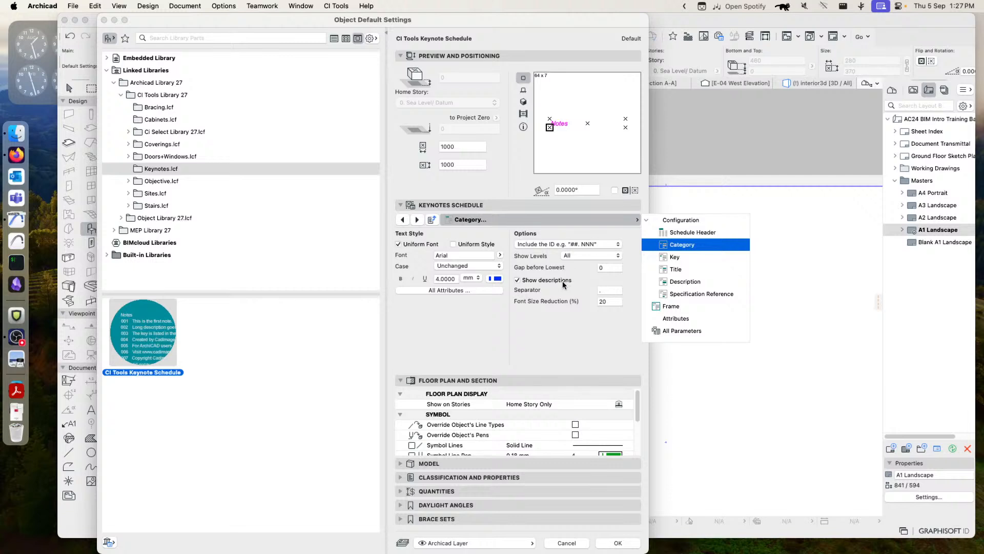
{"action": "left_click", "coordinate": [570, 256]}
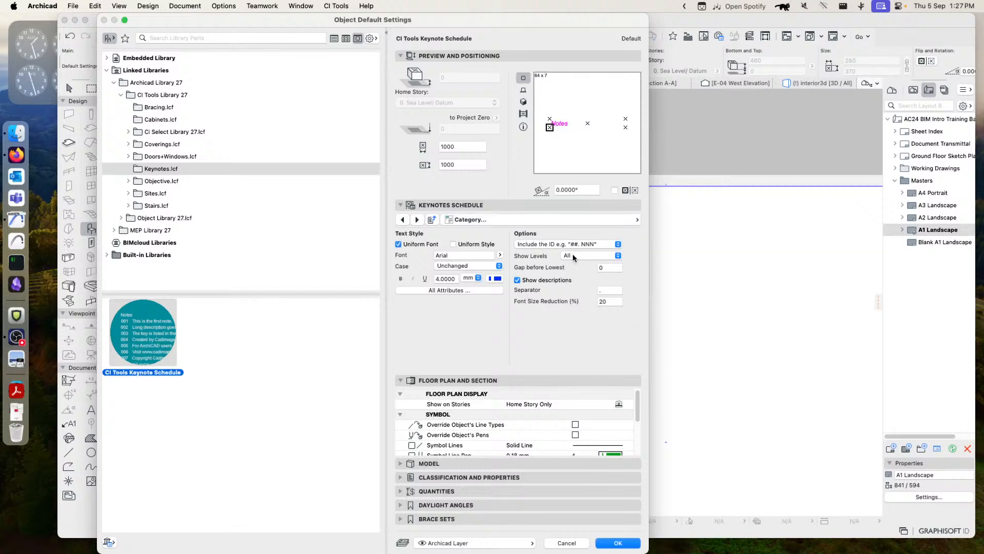
{"action": "left_click", "coordinate": [573, 257]}
{"action": "left_click", "coordinate": [577, 280]}
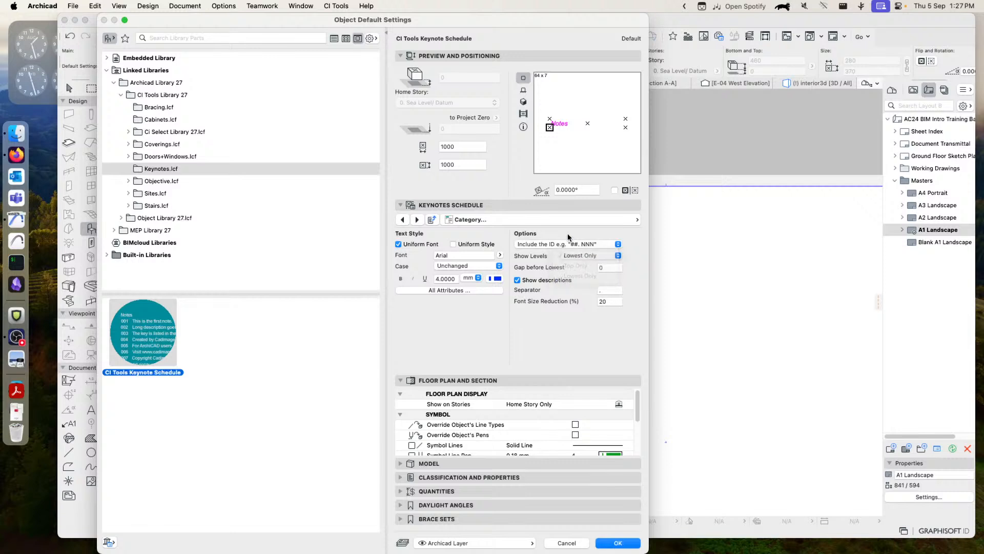
{"action": "left_click", "coordinate": [560, 245]}
{"action": "left_click", "coordinate": [557, 255]}
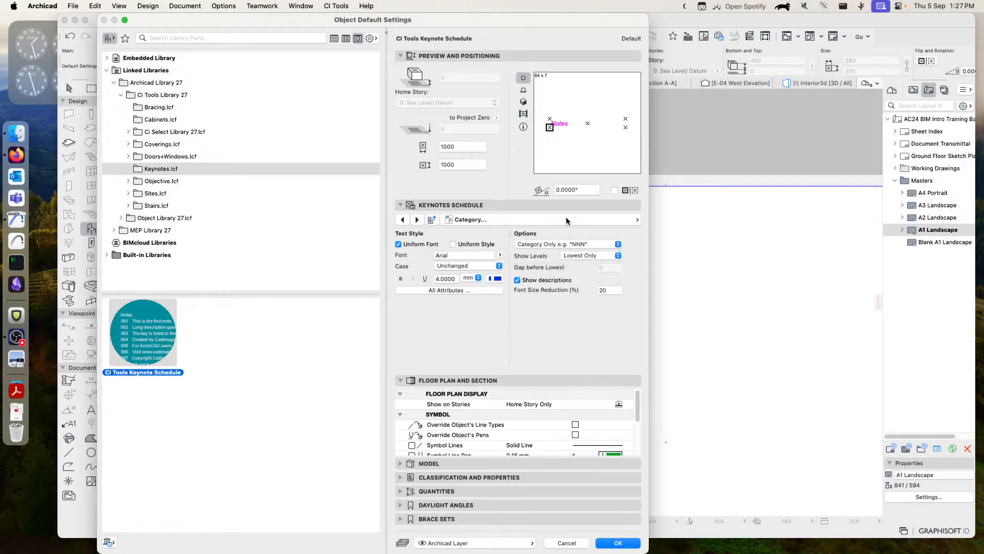
For the schedule's Key settings, prefix the key to the title with a "-" separator, and accept the object settings.
{"action": "left_click", "coordinate": [561, 220]}
{"action": "left_click", "coordinate": [674, 257]}
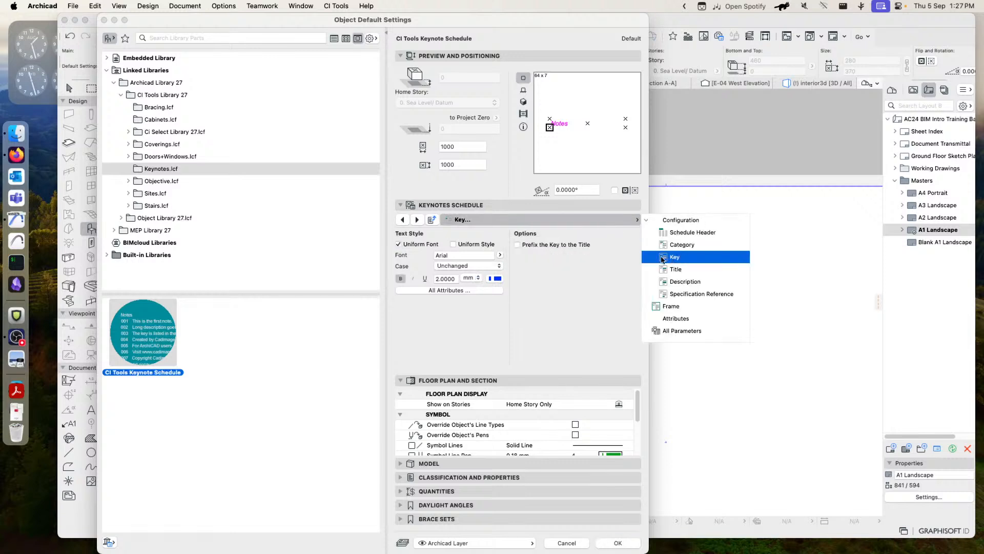
{"action": "left_click", "coordinate": [550, 245]}
{"action": "left_click", "coordinate": [551, 245]}
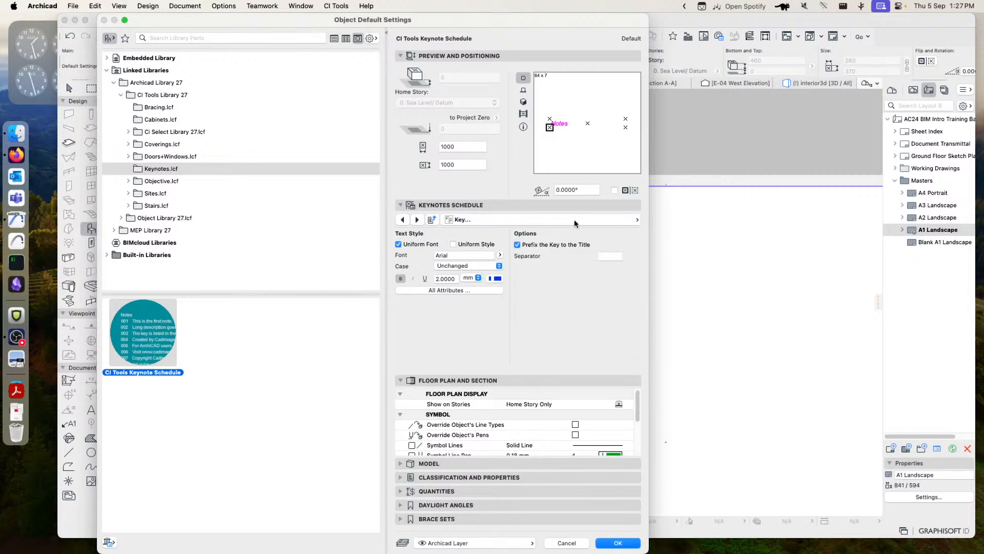
{"action": "left_click", "coordinate": [605, 256]}
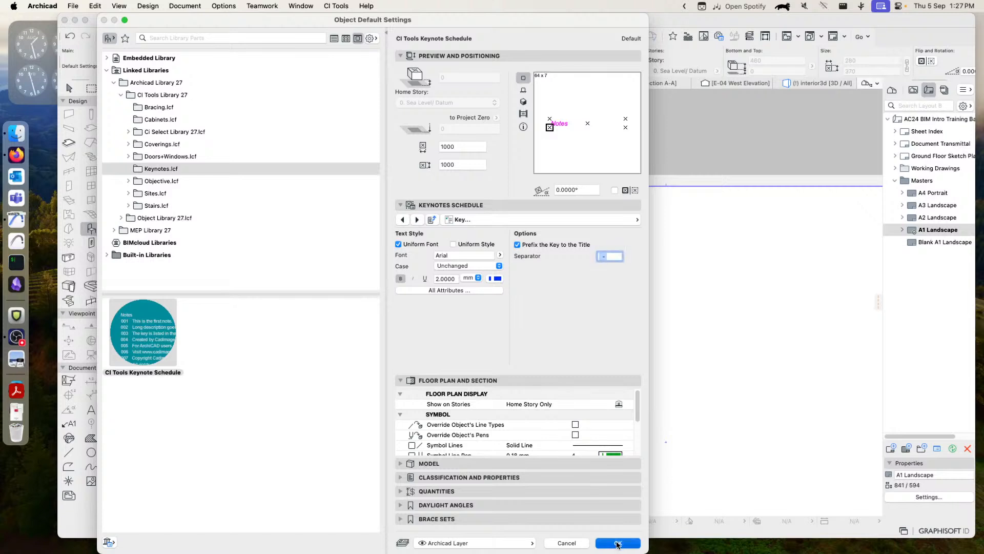
{"action": "left_click", "coordinate": [618, 544]}
Place the keynote schedule object on the master layout below the revision table.
{"action": "scroll", "coordinate": [425, 257], "scroll_direction": "down", "scroll_amount": 6}
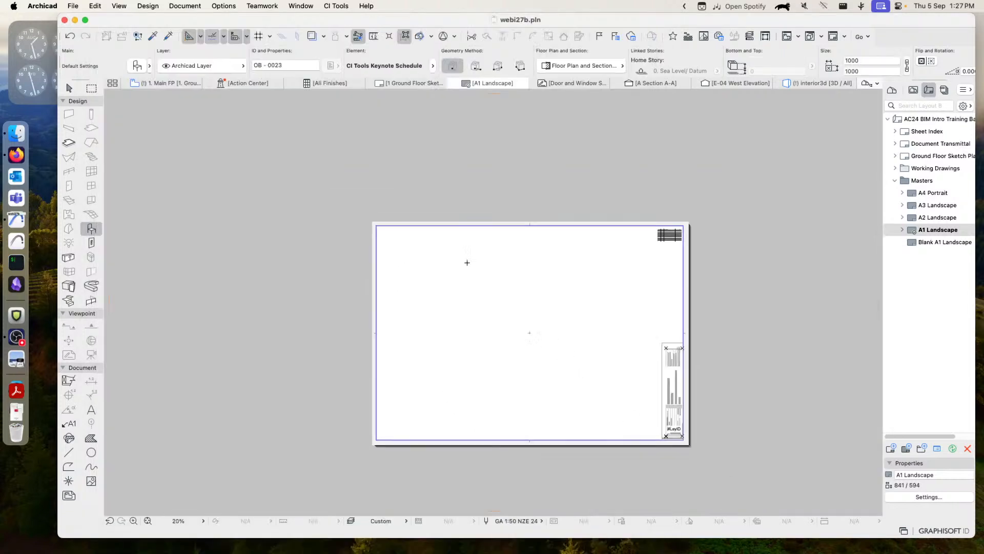
{"action": "middle_click_drag", "start_coordinate": [491, 265], "coordinate": [432, 256]}
{"action": "scroll", "coordinate": [596, 246], "scroll_direction": "up", "scroll_amount": 8}
{"action": "scroll", "coordinate": [605, 238], "scroll_direction": "up", "scroll_amount": 5}
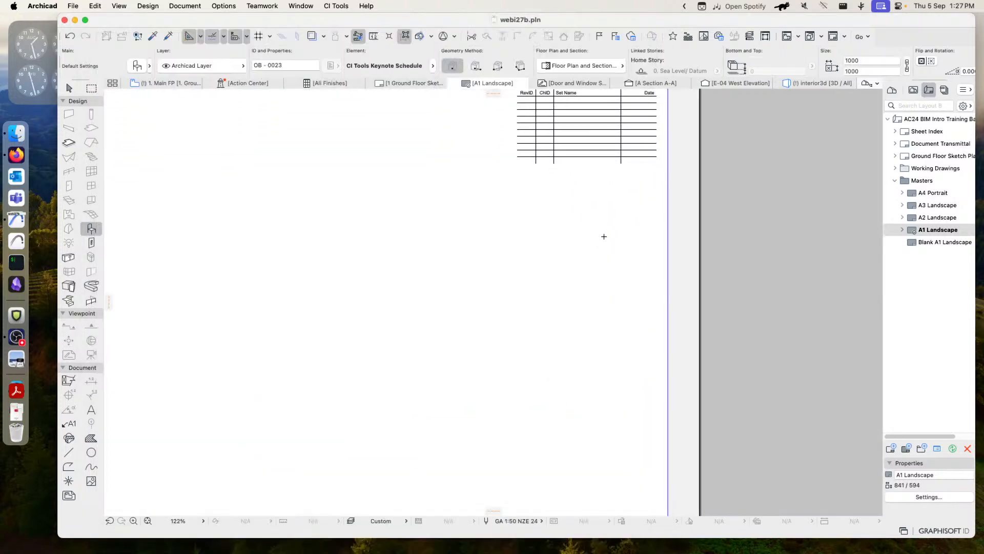
{"action": "left_click", "coordinate": [557, 241]}
Move the keynote schedule directly beneath the revision table, aligned with the table's left edge, and deselect it.
{"action": "left_click", "coordinate": [68, 88]}
{"action": "left_click_drag", "start_coordinate": [580, 243], "coordinate": [555, 222]}
{"action": "left_click", "coordinate": [570, 241]}
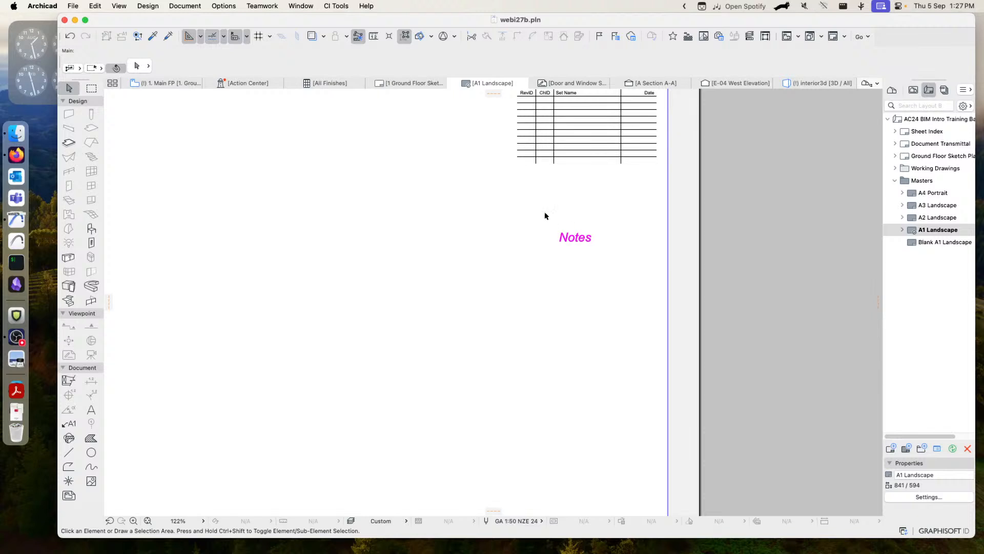
{"action": "left_click_drag", "start_coordinate": [512, 188], "coordinate": [645, 279]}
{"action": "left_click", "coordinate": [557, 230]}
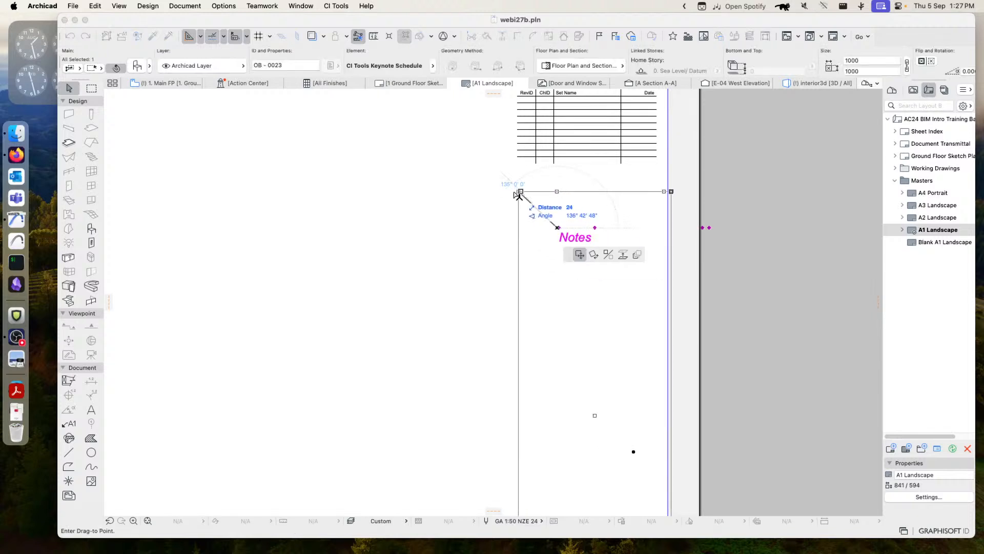
{"action": "left_click", "coordinate": [515, 175]}
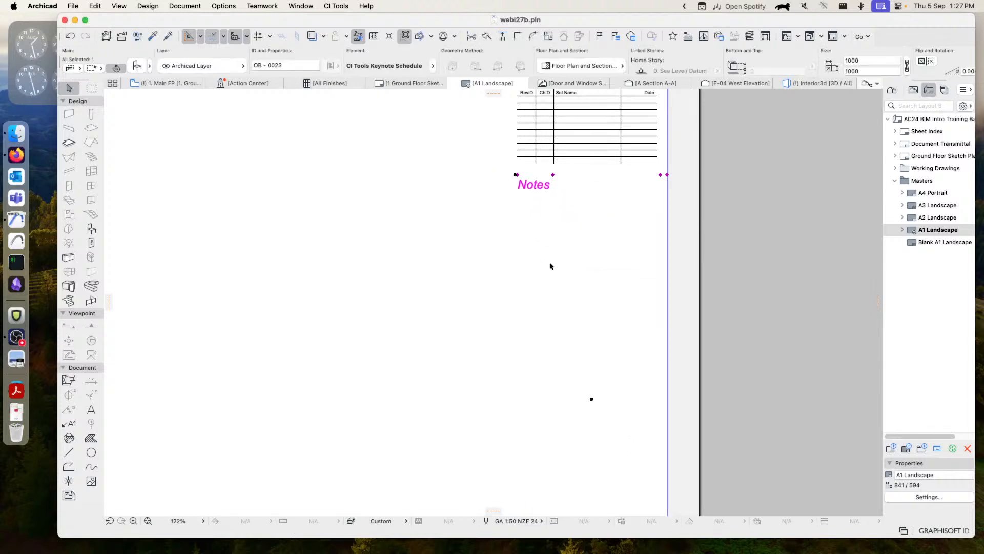
{"action": "scroll", "coordinate": [551, 266], "scroll_direction": "down", "scroll_amount": 5}
{"action": "middle_click_drag", "start_coordinate": [508, 299], "coordinate": [557, 270]}
{"action": "middle_click_drag", "start_coordinate": [554, 303], "coordinate": [585, 284]}
{"action": "scroll", "coordinate": [584, 283], "scroll_direction": "down", "scroll_amount": 4}
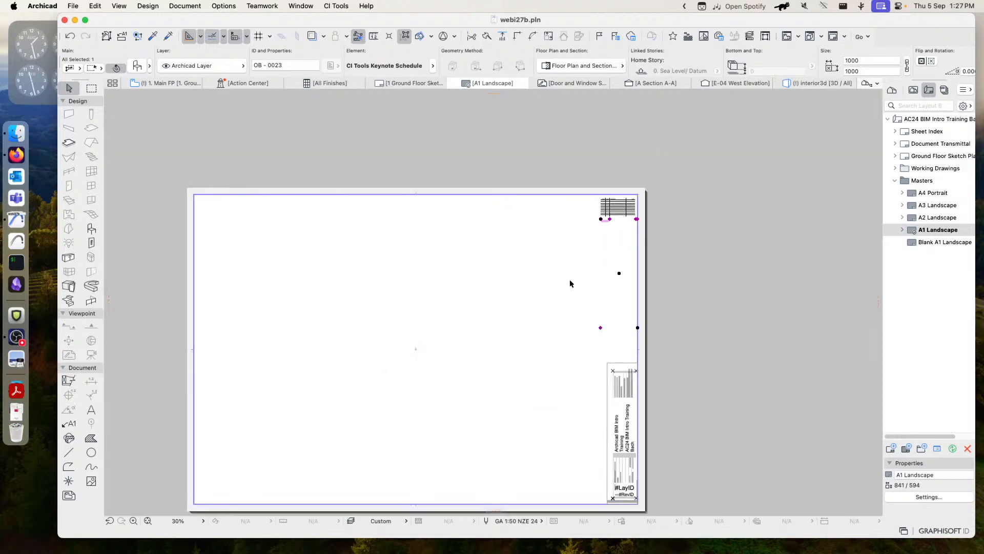
{"action": "left_click", "coordinate": [605, 242]}
{"action": "scroll", "coordinate": [613, 229], "scroll_direction": "up", "scroll_amount": 6}
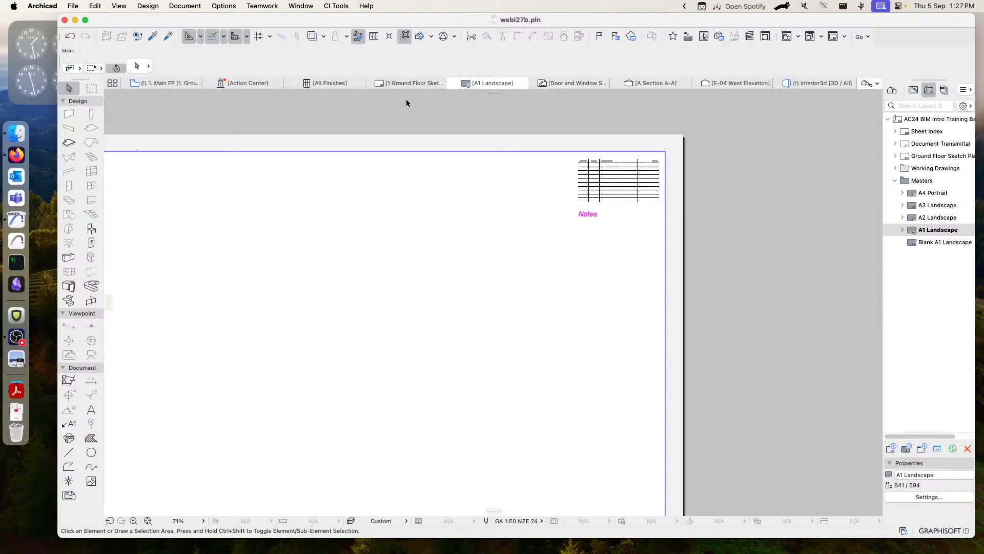
Create a keynotes schedule on the Ground Floor Sketch Plan layout only, with keynotes visible in its own layout and the master layout schedule's settings.
{"action": "left_click", "coordinate": [402, 82]}
{"action": "scroll", "coordinate": [477, 218], "scroll_direction": "down", "scroll_amount": 2}
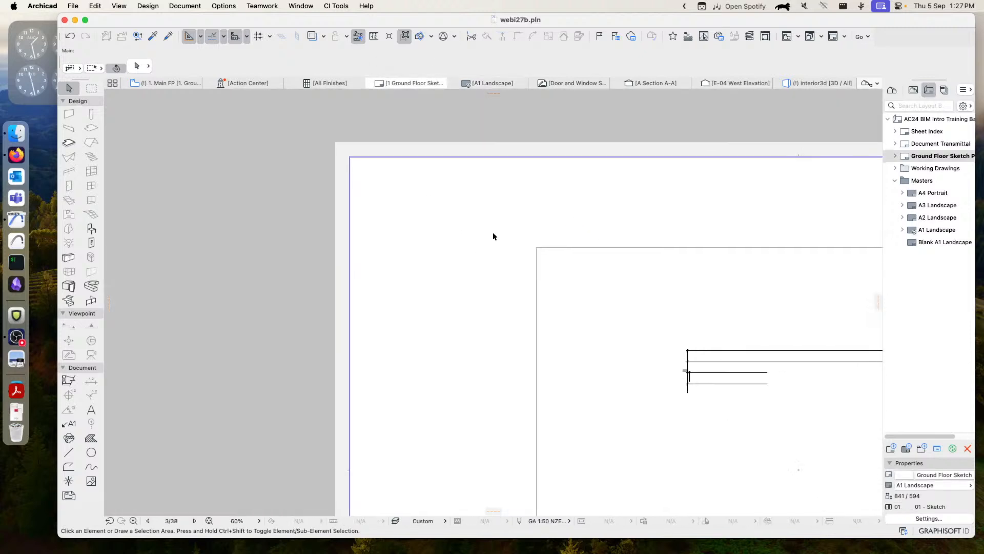
{"action": "scroll", "coordinate": [493, 236], "scroll_direction": "down", "scroll_amount": 3}
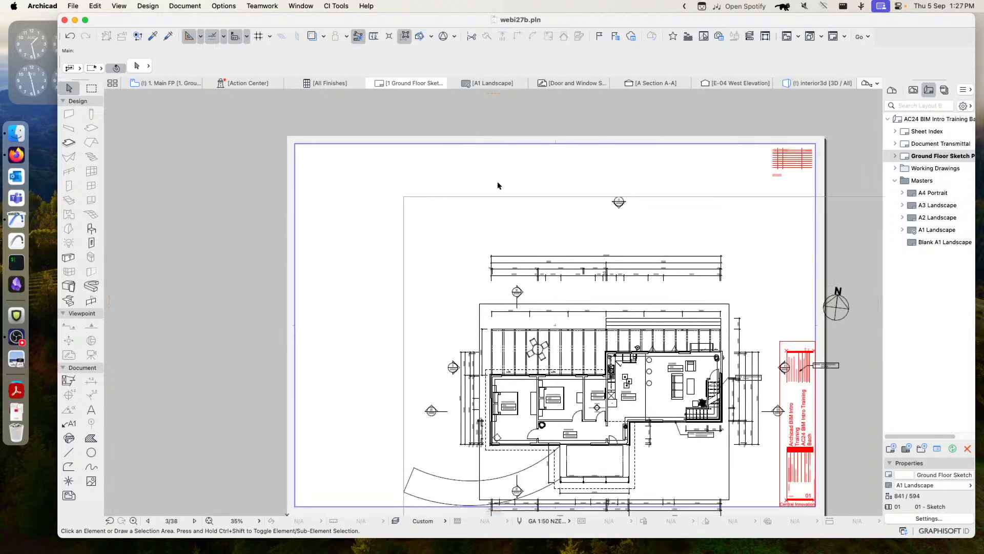
{"action": "scroll", "coordinate": [759, 172], "scroll_direction": "up", "scroll_amount": 3}
{"action": "scroll", "coordinate": [672, 203], "scroll_direction": "down", "scroll_amount": 3}
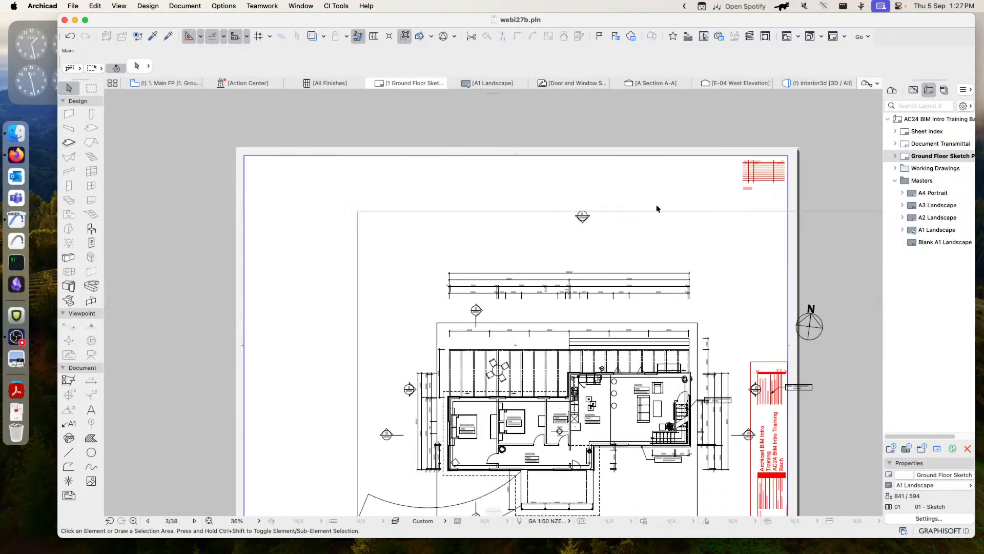
{"action": "middle_click_drag", "start_coordinate": [521, 192], "coordinate": [581, 198]}
{"action": "scroll", "coordinate": [348, 184], "scroll_direction": "up", "scroll_amount": 3}
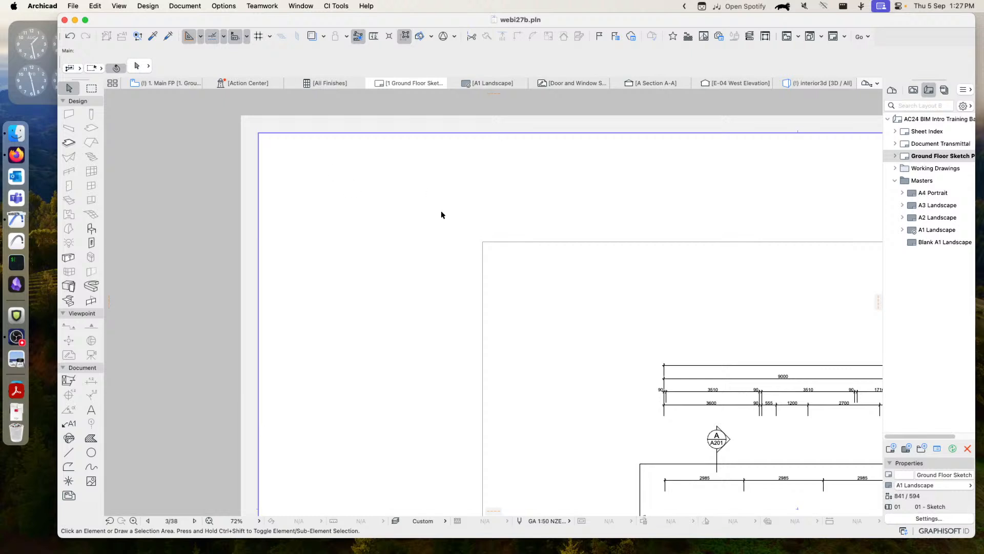
{"action": "scroll", "coordinate": [442, 215], "scroll_direction": "down", "scroll_amount": 3}
{"action": "left_click", "coordinate": [328, 7]}
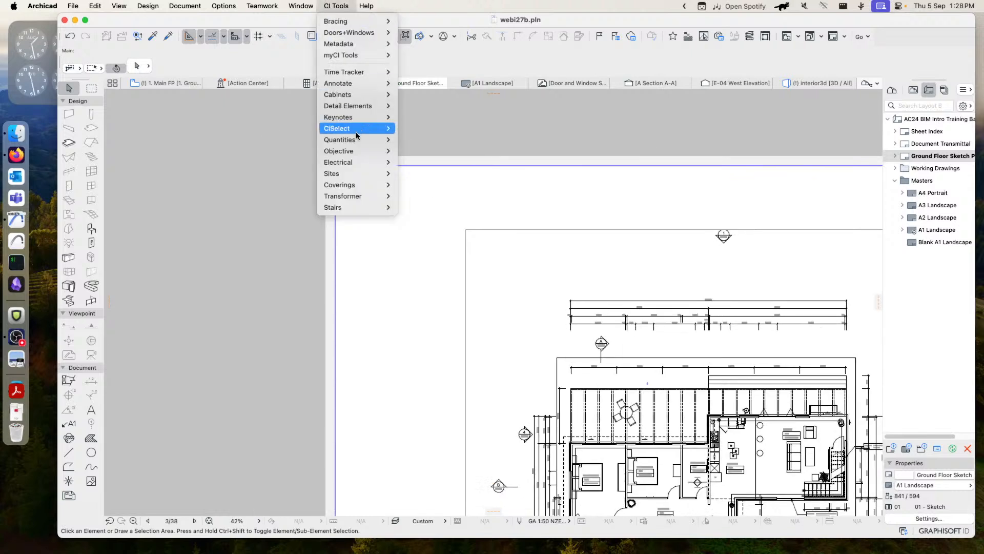
{"action": "mouse_move", "coordinate": [359, 118]}
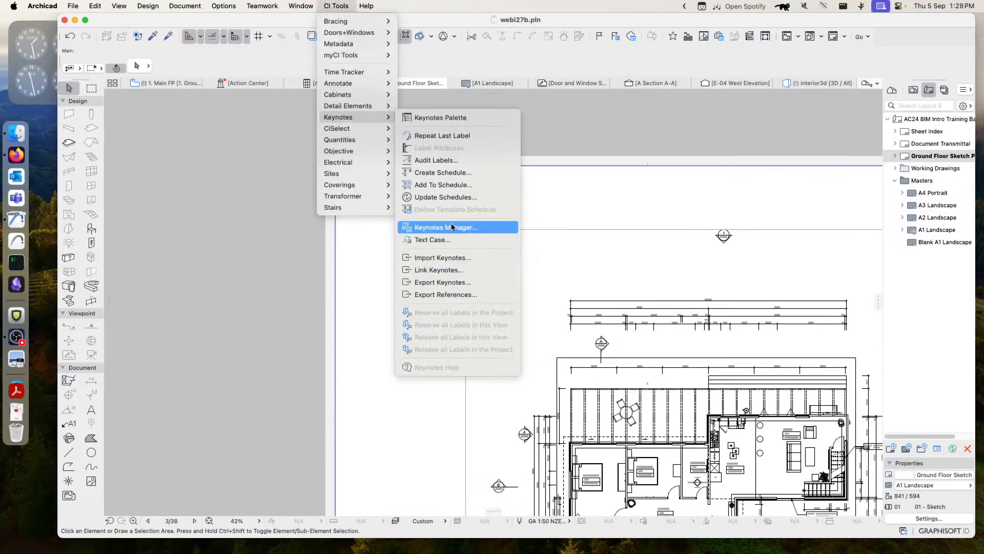
{"action": "left_click", "coordinate": [445, 172]}
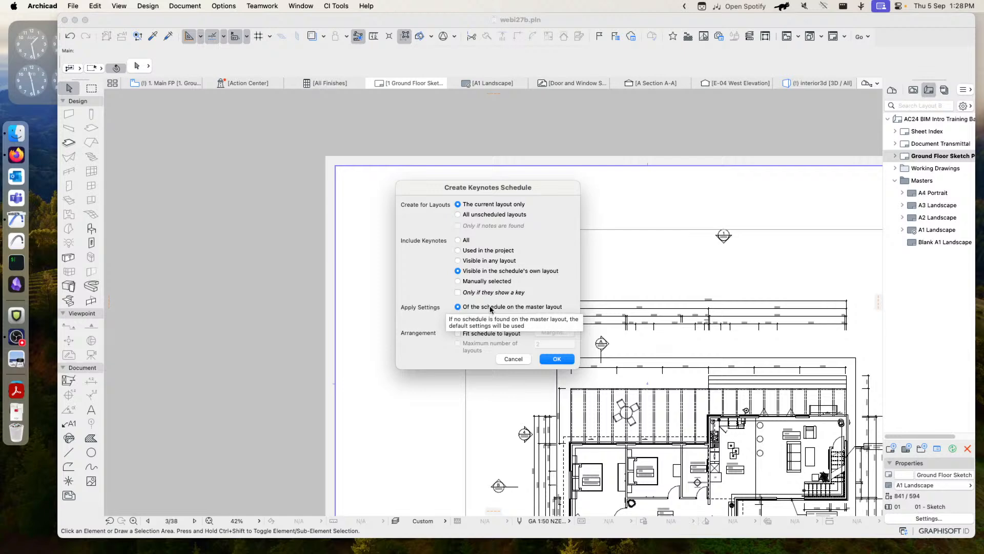
{"action": "left_click", "coordinate": [557, 359]}
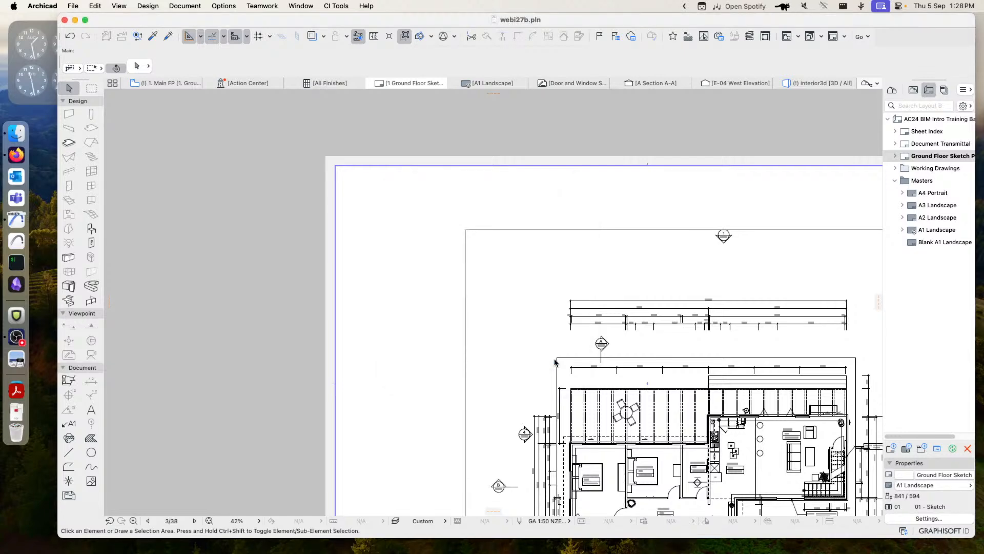
Examine the new keynote schedule's position, header style, category titles and key separators on the Ground Floor Sketch Plan layout.
{"action": "scroll", "coordinate": [445, 288], "scroll_direction": "down", "scroll_amount": 4}
{"action": "middle_click_drag", "start_coordinate": [551, 317], "coordinate": [430, 305]}
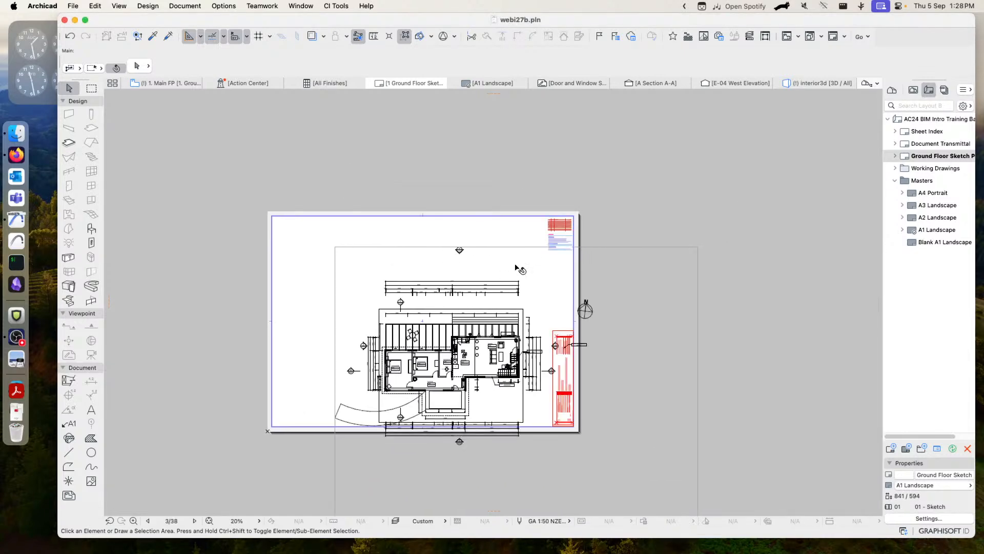
{"action": "scroll", "coordinate": [592, 250], "scroll_direction": "up", "scroll_amount": 3}
{"action": "scroll", "coordinate": [545, 235], "scroll_direction": "up", "scroll_amount": 3}
{"action": "scroll", "coordinate": [517, 241], "scroll_direction": "up", "scroll_amount": 4}
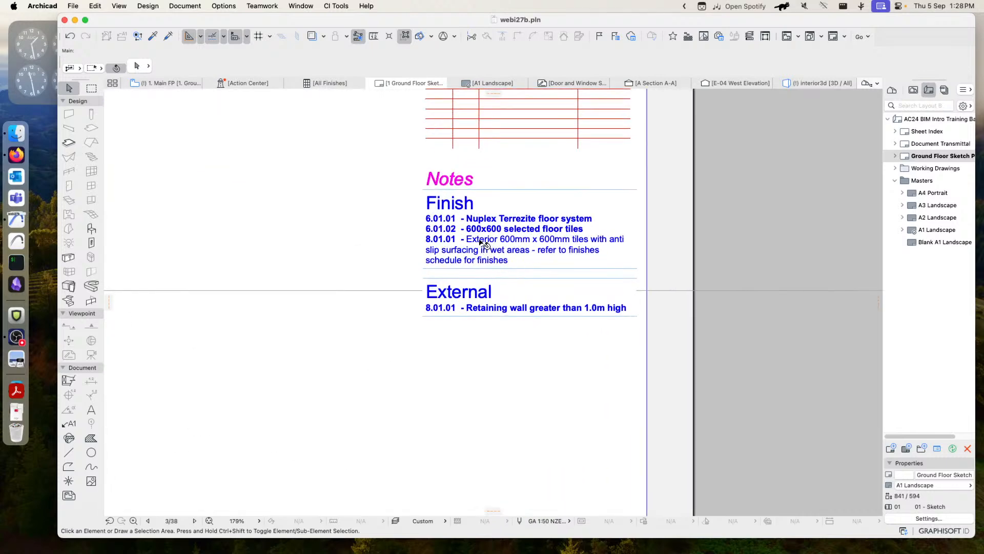
{"action": "left_click", "coordinate": [464, 226]}
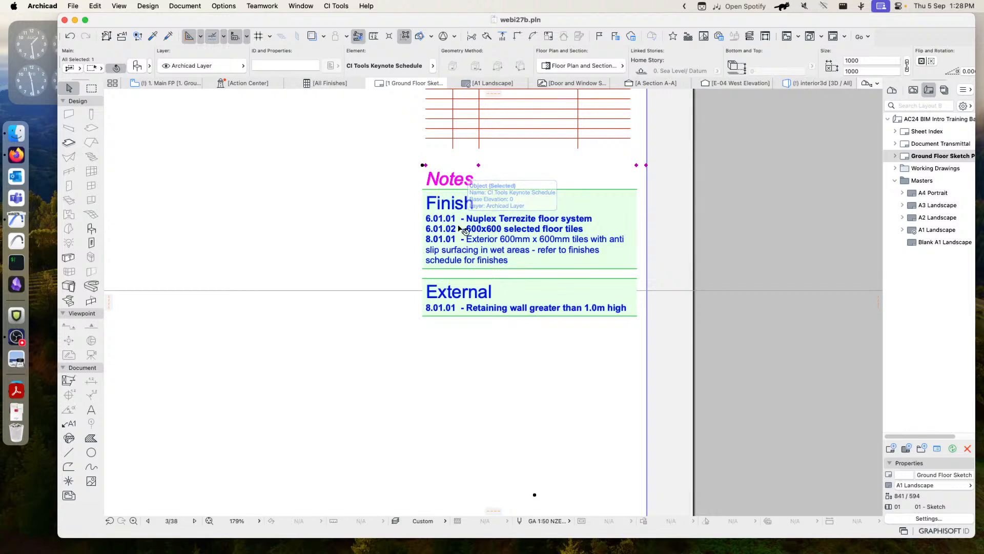
{"action": "left_click", "coordinate": [357, 150]}
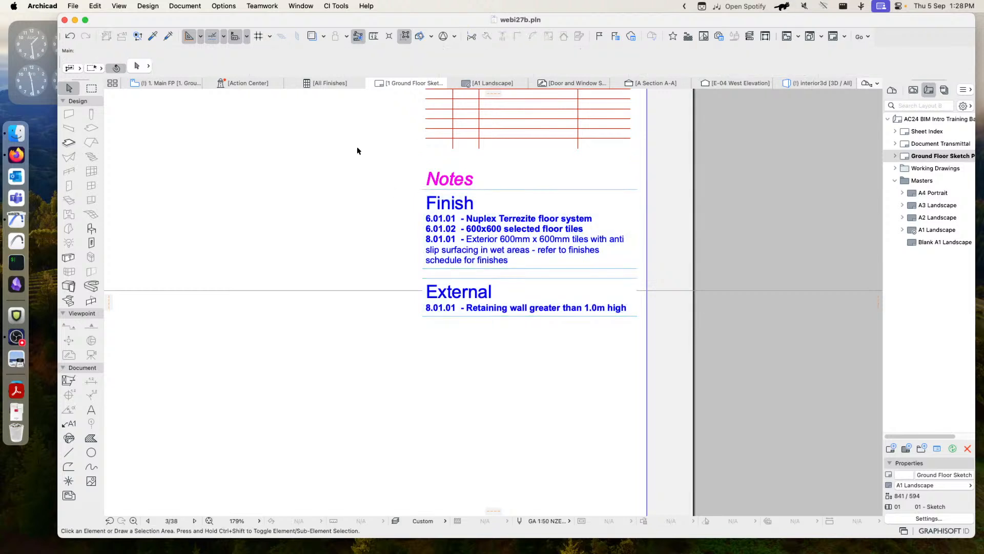
Assign the keynote schedule on the A1 Landscape master layout to the hidden layer Des: 3D only bits.
{"action": "left_click", "coordinate": [471, 83]}
{"action": "left_click_drag", "start_coordinate": [575, 213], "coordinate": [641, 249]}
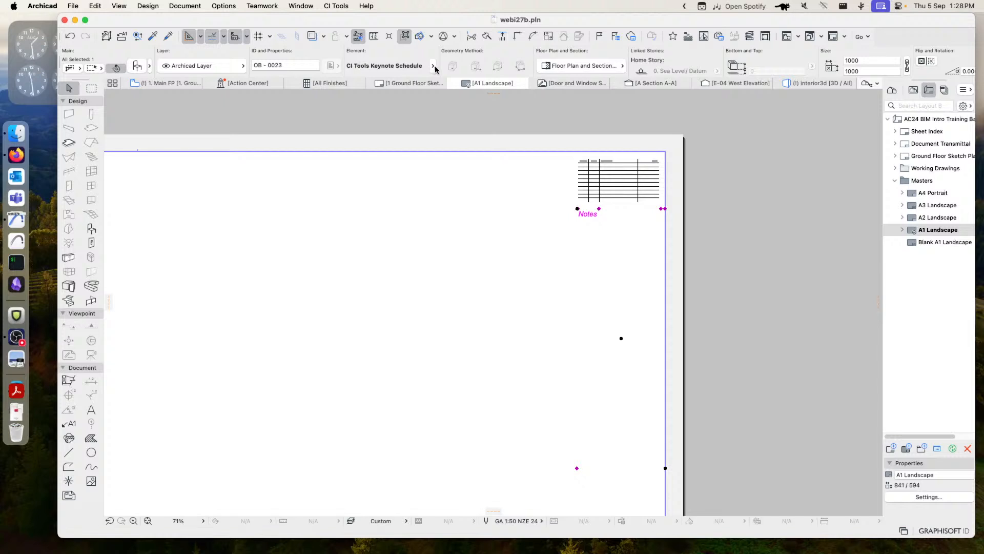
{"action": "left_click", "coordinate": [197, 68]}
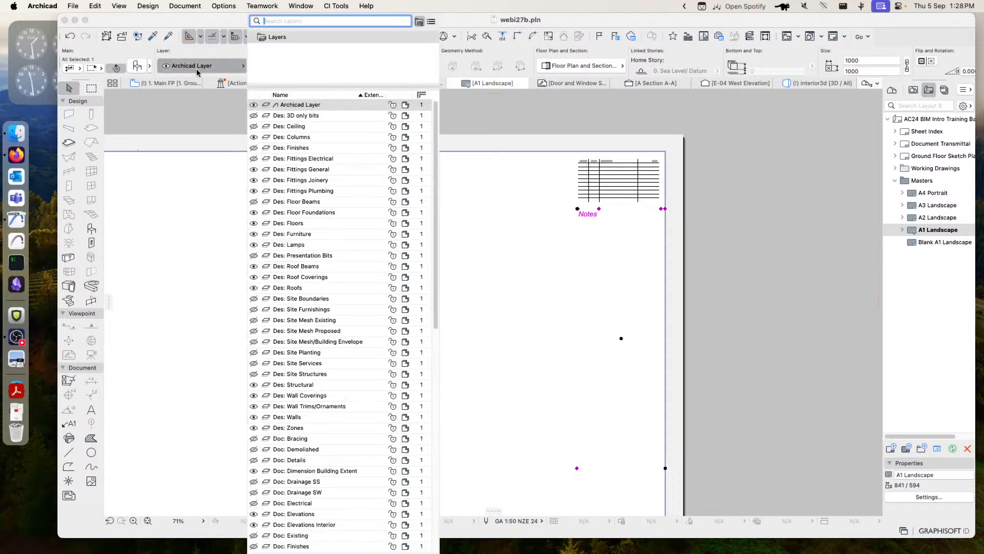
{"action": "left_click", "coordinate": [314, 115]}
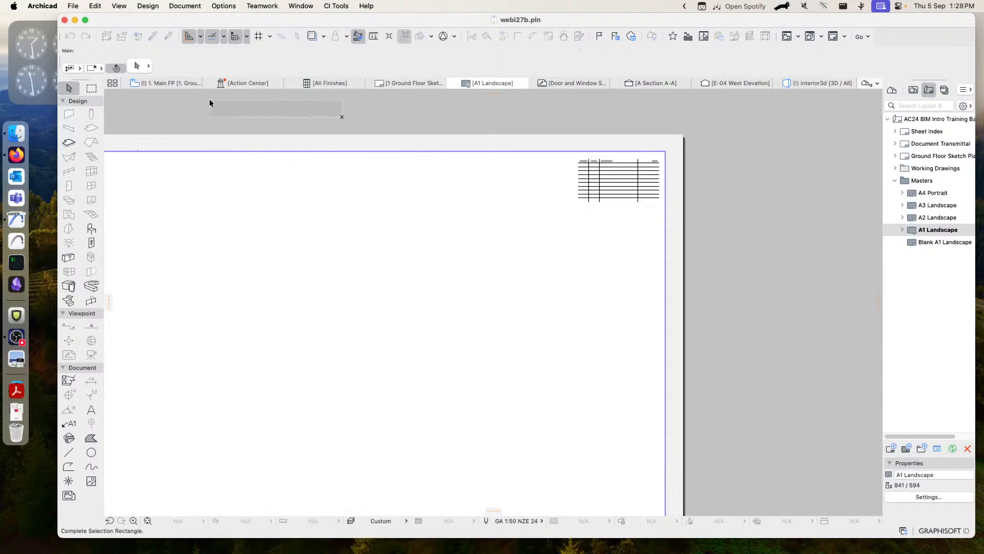
Shift the keynote schedule on the Ground Floor Sketch Plan layout slightly upwards, closer to the revision table.
{"action": "left_click", "coordinate": [159, 83]}
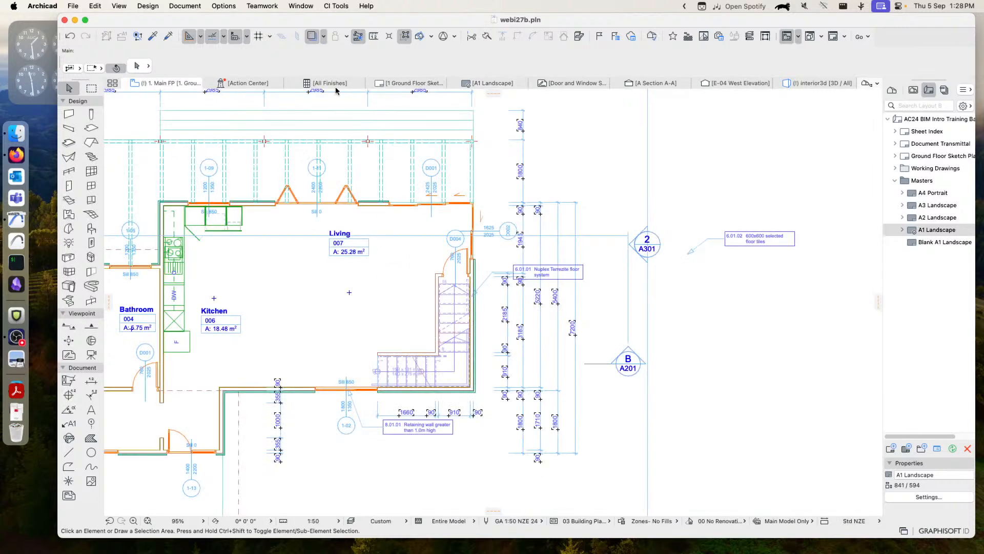
{"action": "left_click", "coordinate": [395, 83]}
{"action": "scroll", "coordinate": [455, 240], "scroll_direction": "down", "scroll_amount": 5}
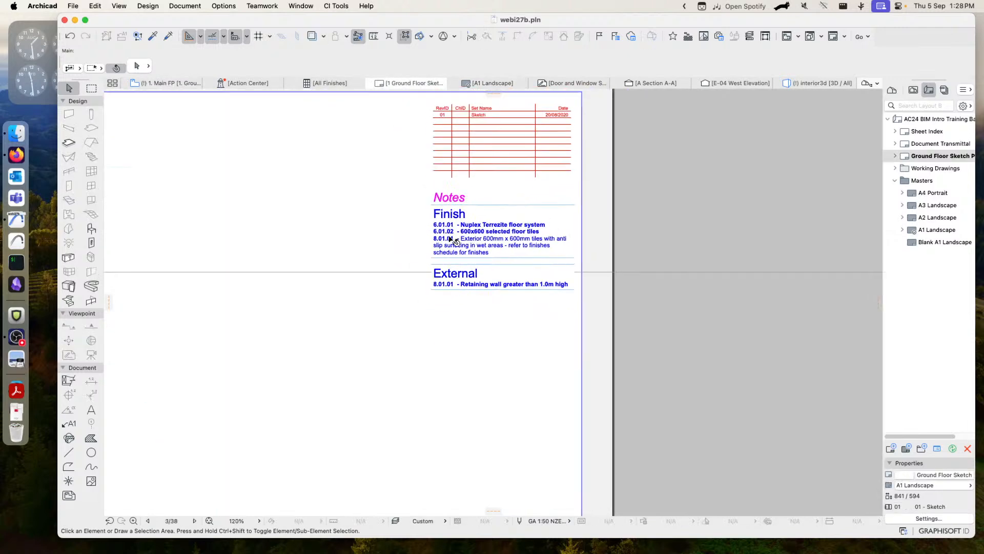
{"action": "scroll", "coordinate": [457, 231], "scroll_direction": "up", "scroll_amount": 4}
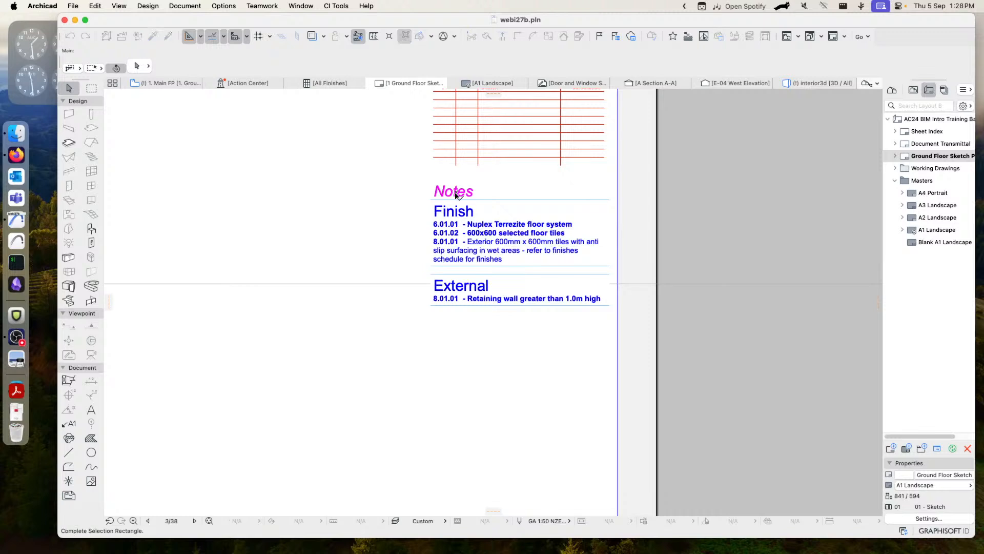
{"action": "left_click", "coordinate": [458, 204]}
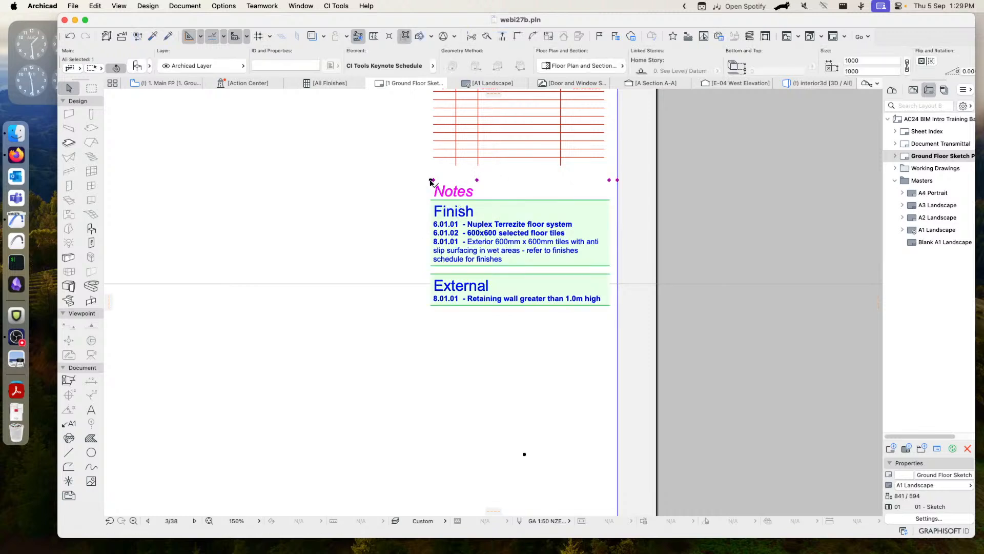
{"action": "mouse_move", "coordinate": [431, 180]}
{"action": "left_mouse_down"}
{"action": "mouse_move", "coordinate": [353, 254]}
{"action": "mouse_move", "coordinate": [431, 177]}
{"action": "left_mouse_up"}
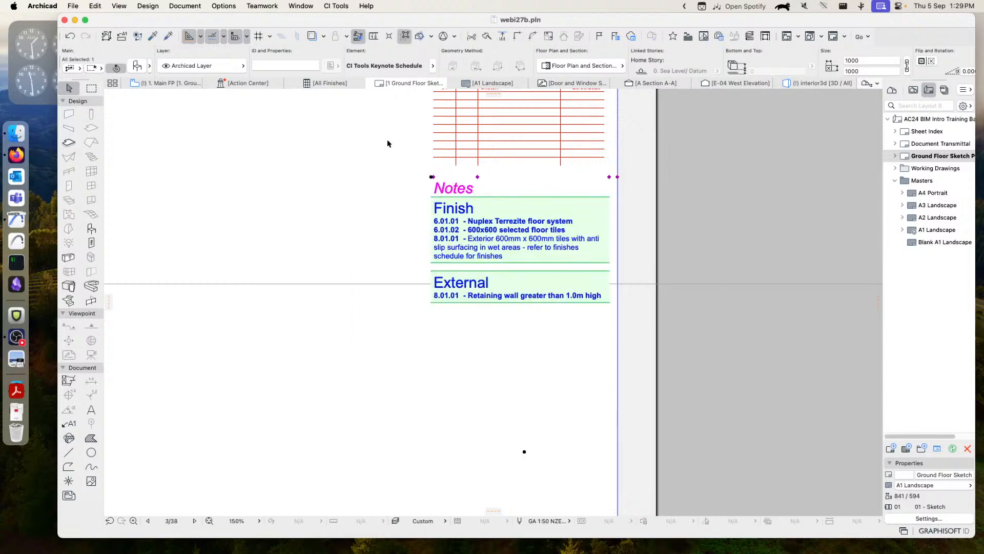
Check the area below the revision table on the A1 Landscape master layout, and return to the Ground Floor Sketch Plan layout.
{"action": "left_click", "coordinate": [472, 83]}
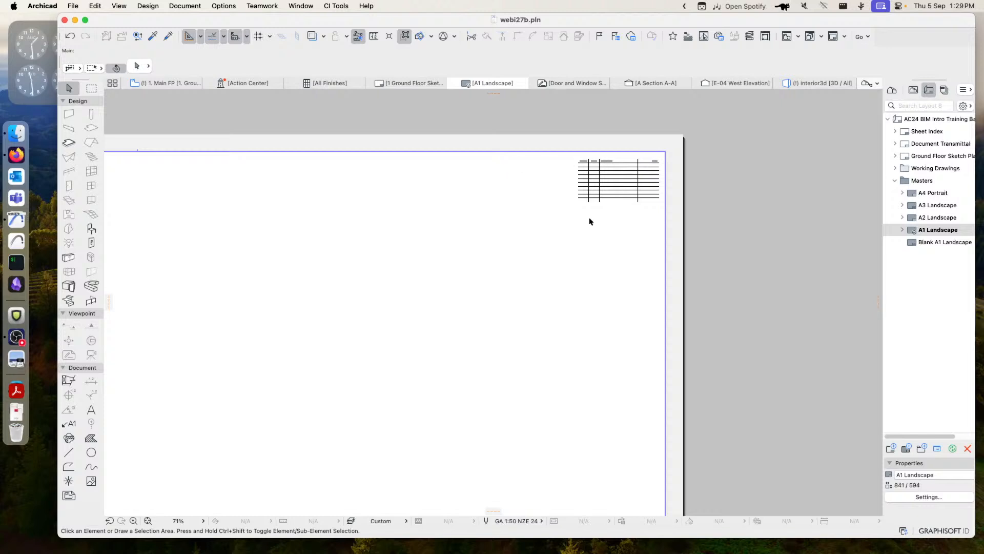
{"action": "left_click_drag", "start_coordinate": [567, 208], "coordinate": [679, 322]}
{"action": "left_click", "coordinate": [410, 83]}
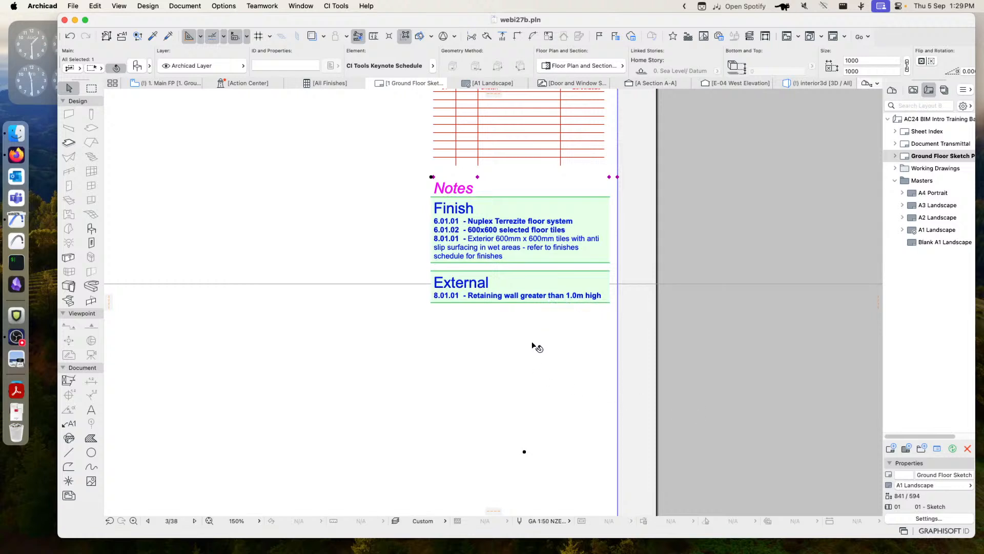
Delete the keynote schedule from the Ground Floor Sketch Plan layout.
{"action": "left_click", "coordinate": [377, 158]}
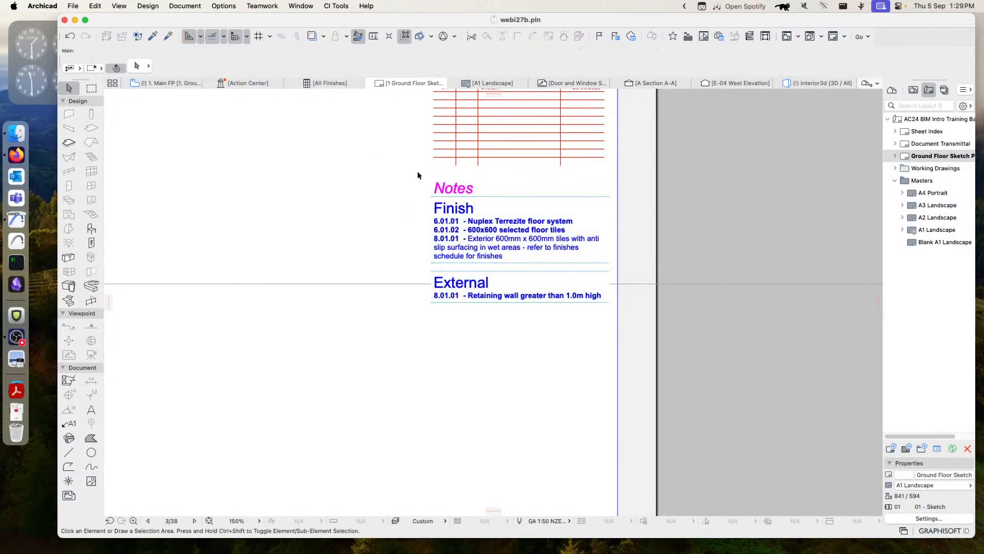
{"action": "left_click", "coordinate": [492, 230]}
{"action": "key", "text": "Delete"}
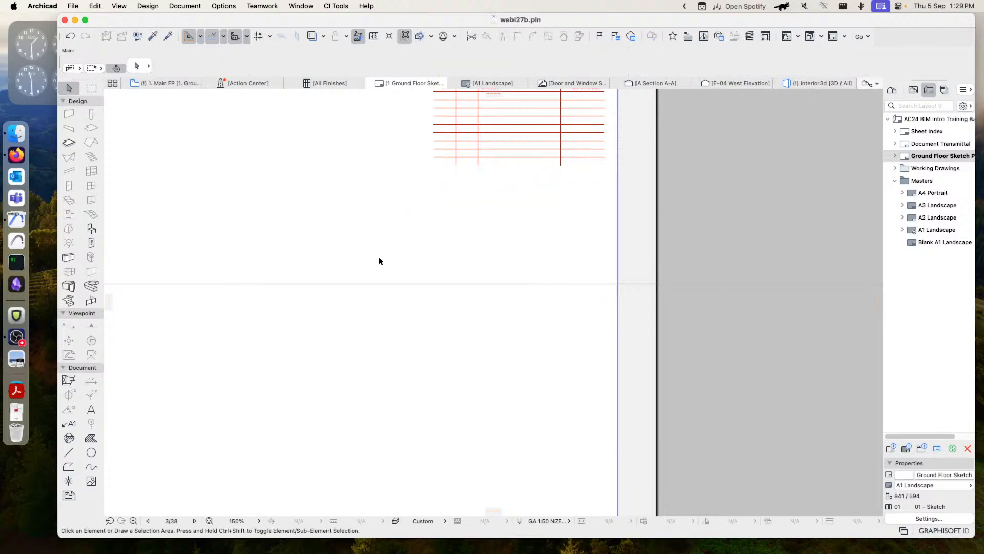
Create keynote schedules for all unscheduled layouts, including keynotes visible in each schedule's own layout and applying the master layout schedule's settings.
{"action": "scroll", "coordinate": [379, 261], "scroll_direction": "down", "scroll_amount": 10}
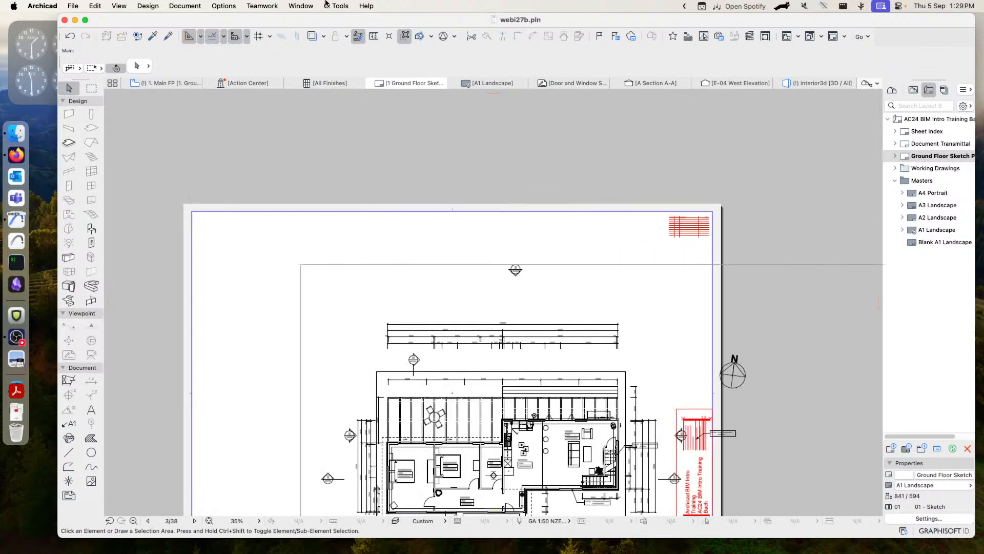
{"action": "left_click", "coordinate": [329, 6]}
{"action": "mouse_move", "coordinate": [358, 117]}
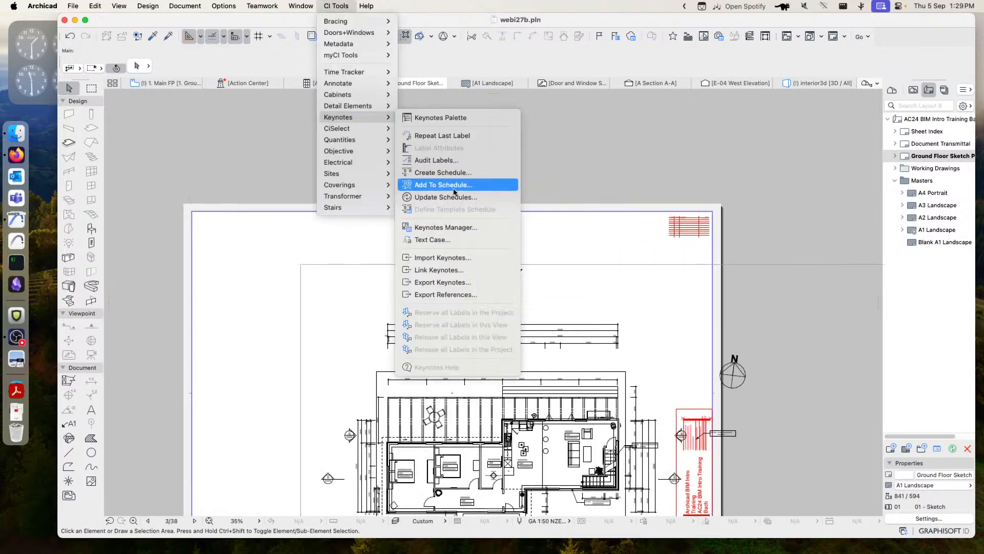
{"action": "left_click", "coordinate": [451, 173]}
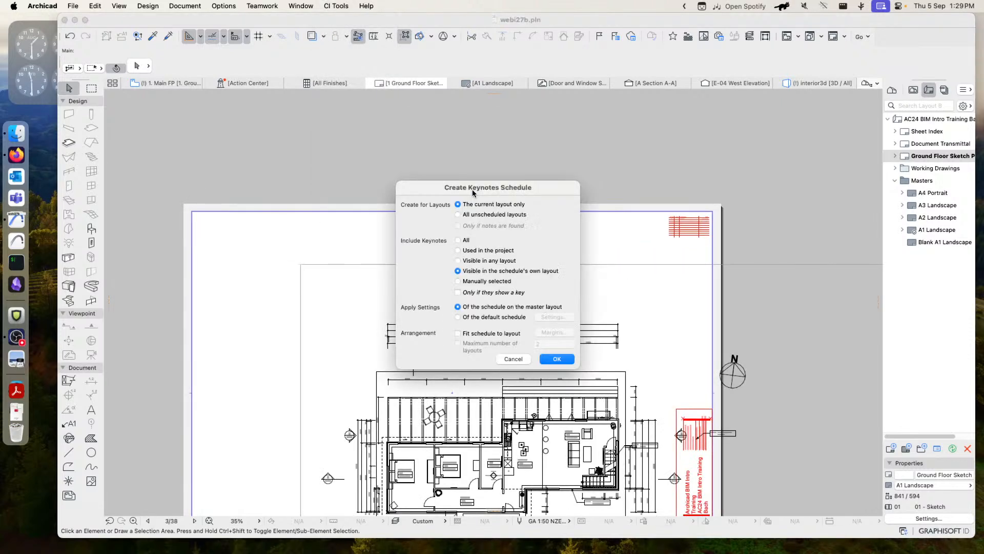
{"action": "left_click", "coordinate": [461, 216]}
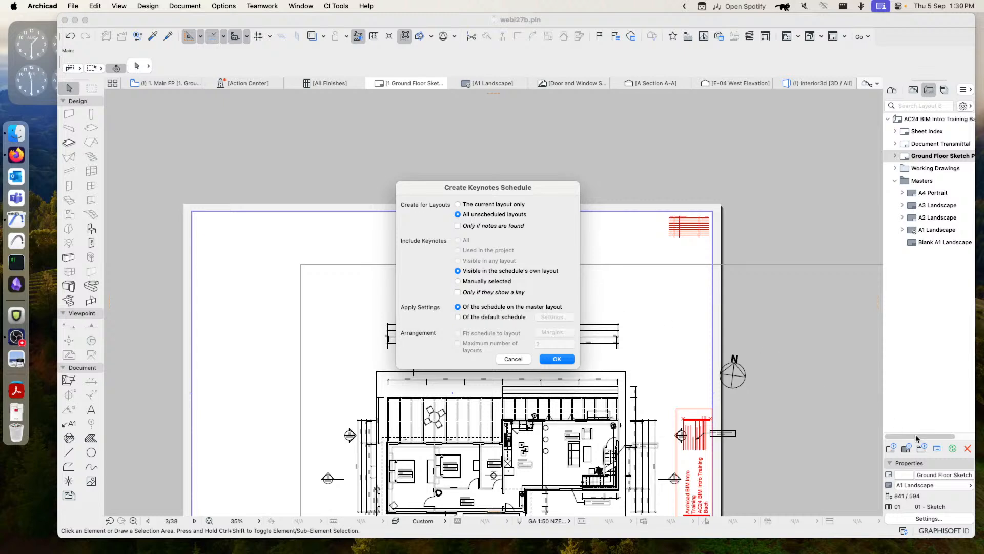
{"action": "left_click", "coordinate": [552, 360]}
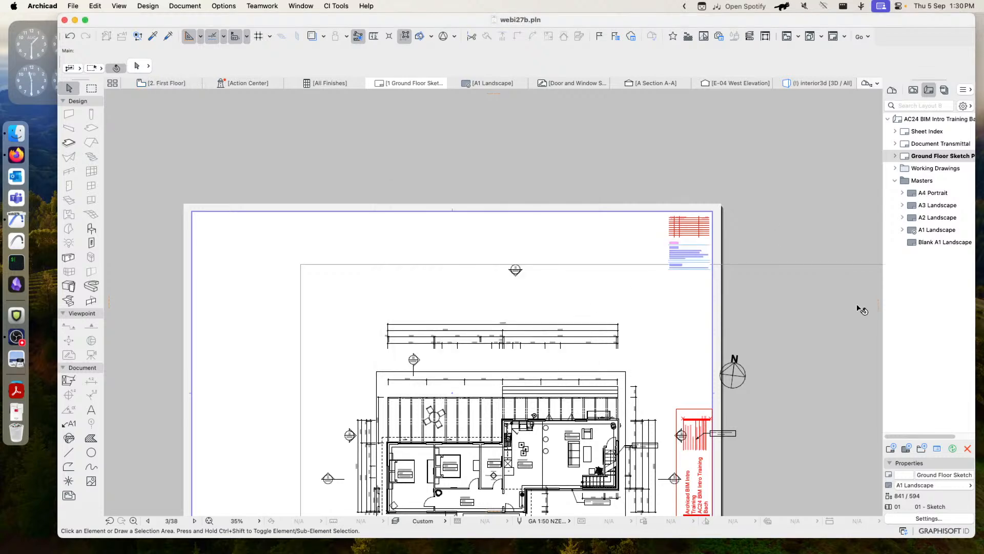
Examine the recreated keynote schedule beneath the revision table on the Ground Floor Sketch Plan layout, leaving nothing selected.
{"action": "scroll", "coordinate": [723, 273], "scroll_direction": "up", "scroll_amount": 3}
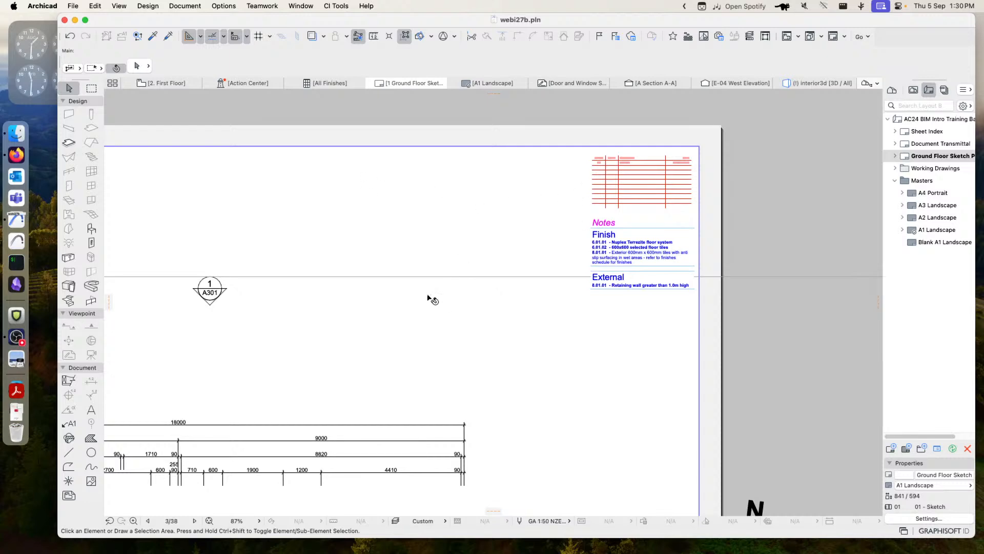
{"action": "scroll", "coordinate": [365, 183], "scroll_direction": "down", "scroll_amount": 5}
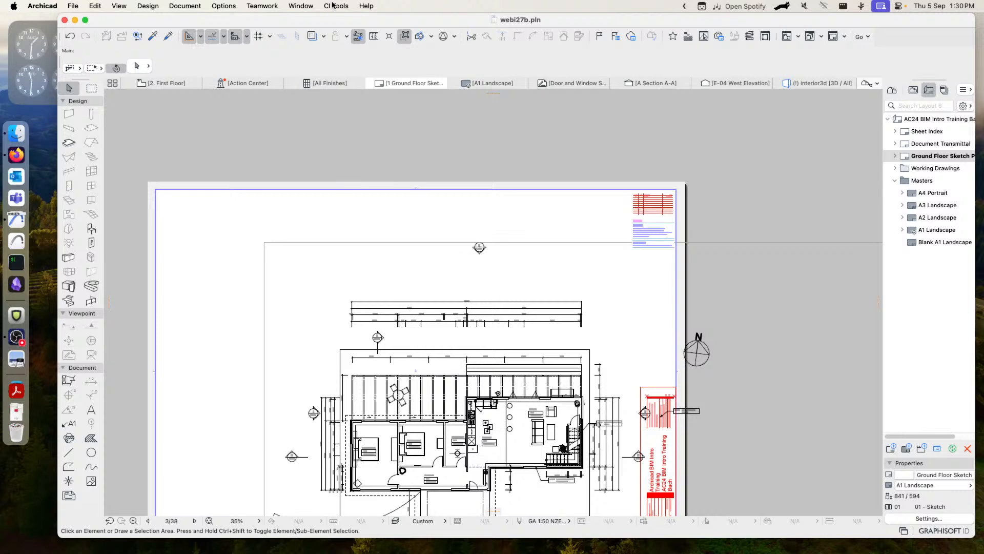
{"action": "scroll", "coordinate": [662, 262], "scroll_direction": "up", "scroll_amount": 7}
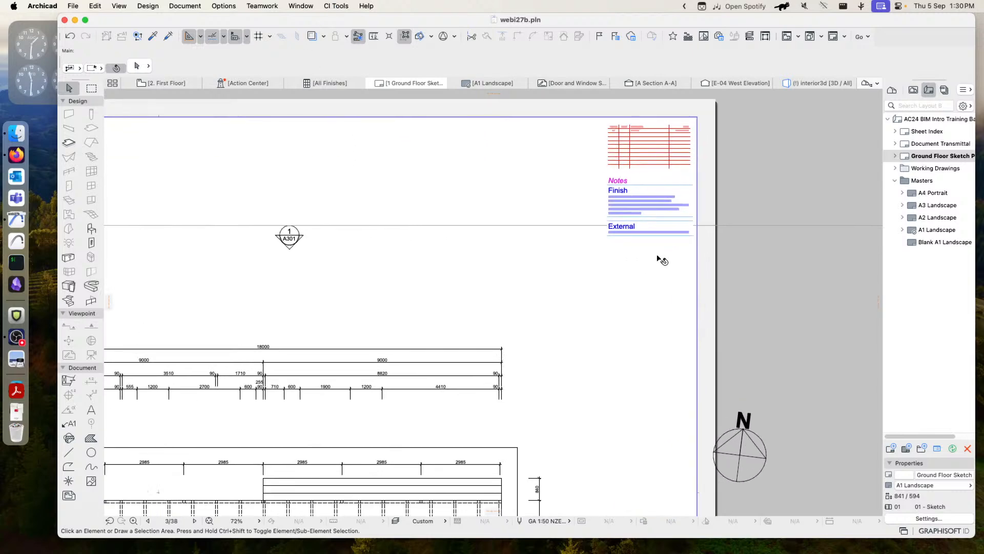
{"action": "mouse_move", "coordinate": [553, 112]}
{"action": "left_mouse_down"}
{"action": "mouse_move", "coordinate": [701, 211]}
{"action": "mouse_move", "coordinate": [732, 249]}
{"action": "left_mouse_up"}
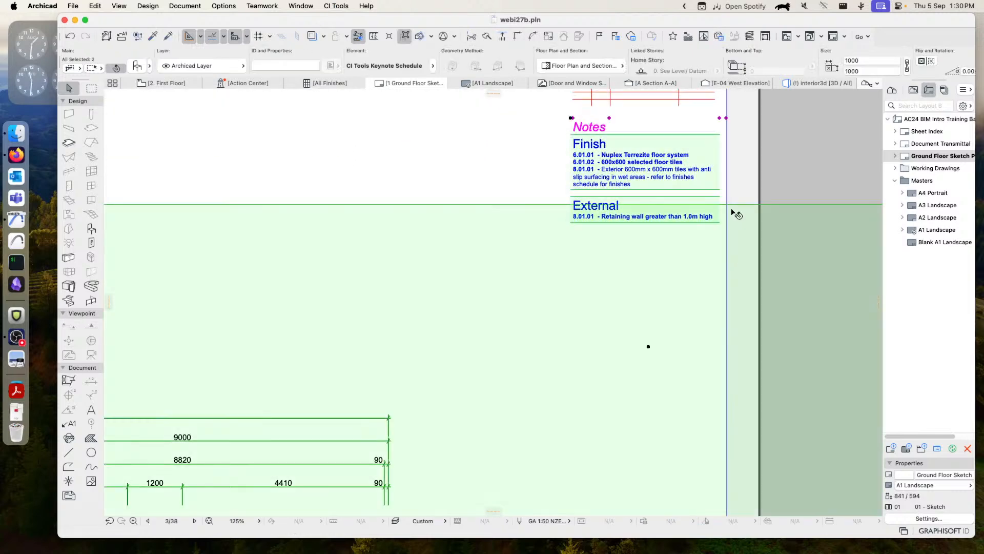
{"action": "key", "text": "Escape"}
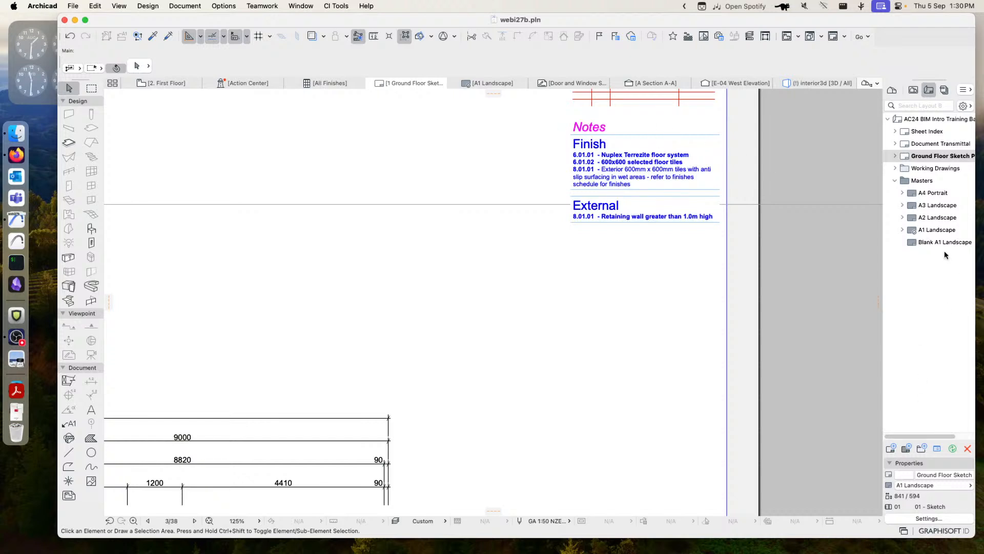
Open the A1 Landscape master layout and make the layer Des: 3D only bits visible in the layout book.
{"action": "left_click", "coordinate": [928, 234]}
{"action": "double_click", "coordinate": [928, 232]}
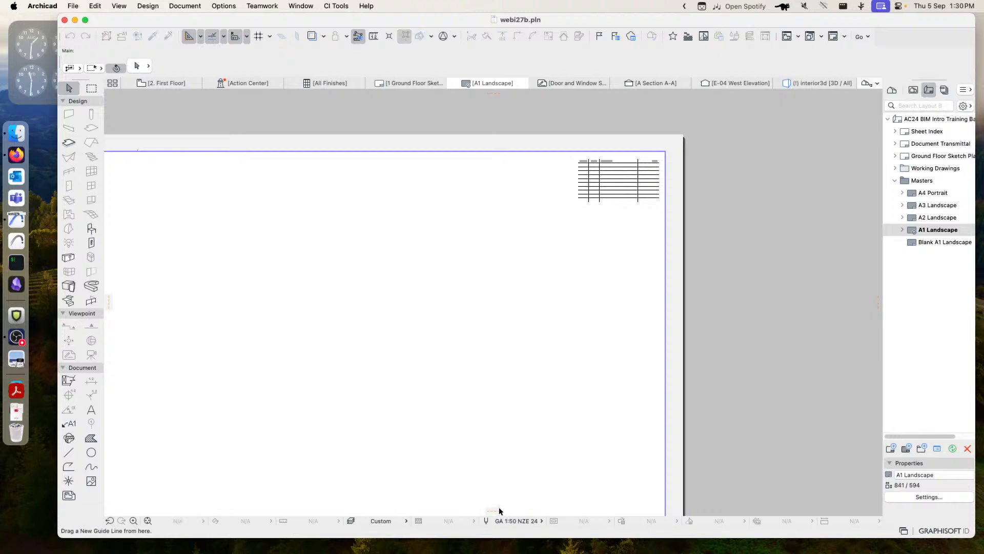
{"action": "key", "text": "super+l"}
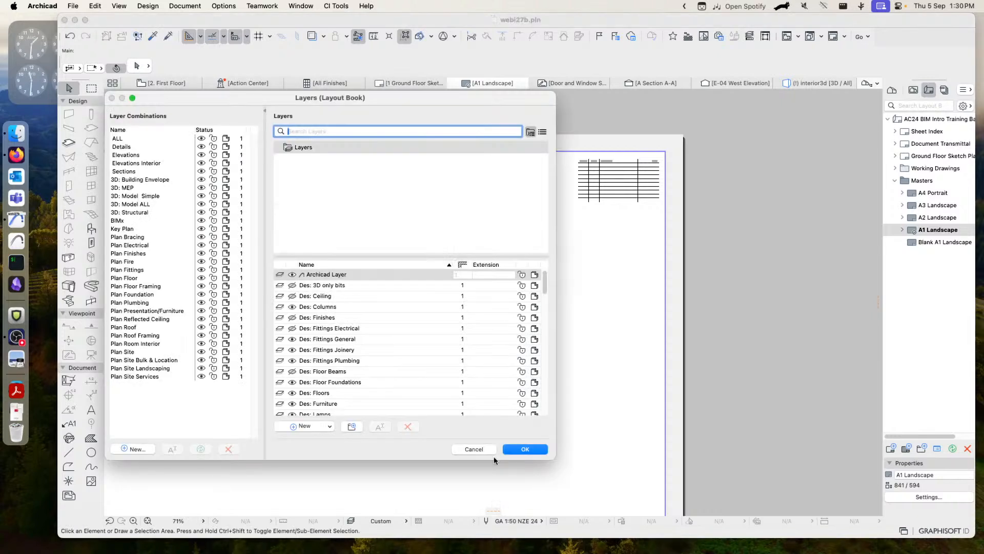
{"action": "left_click", "coordinate": [293, 286]}
{"action": "left_click", "coordinate": [525, 449]}
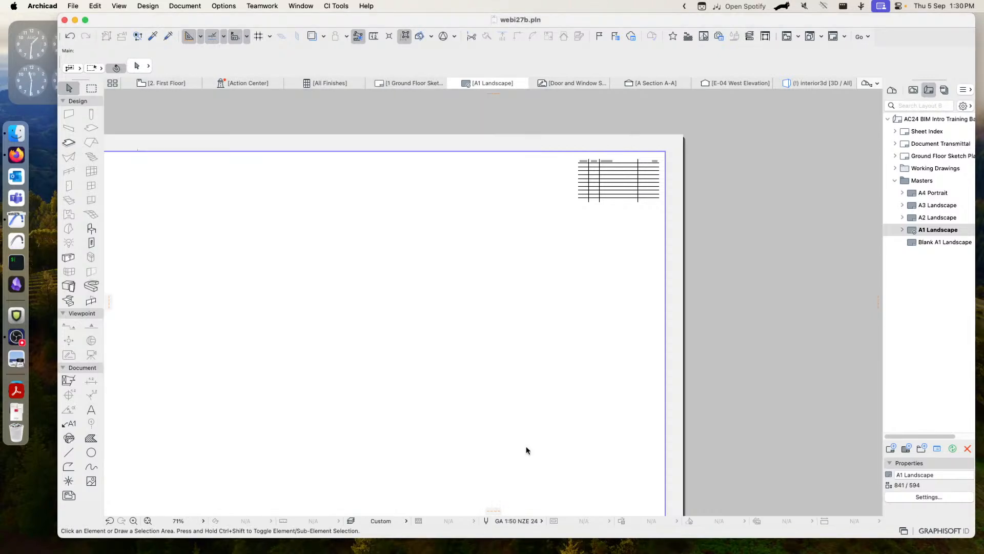
Review the object settings of the keynote schedule on the master layout, and close them without changes.
{"action": "left_click", "coordinate": [631, 238]}
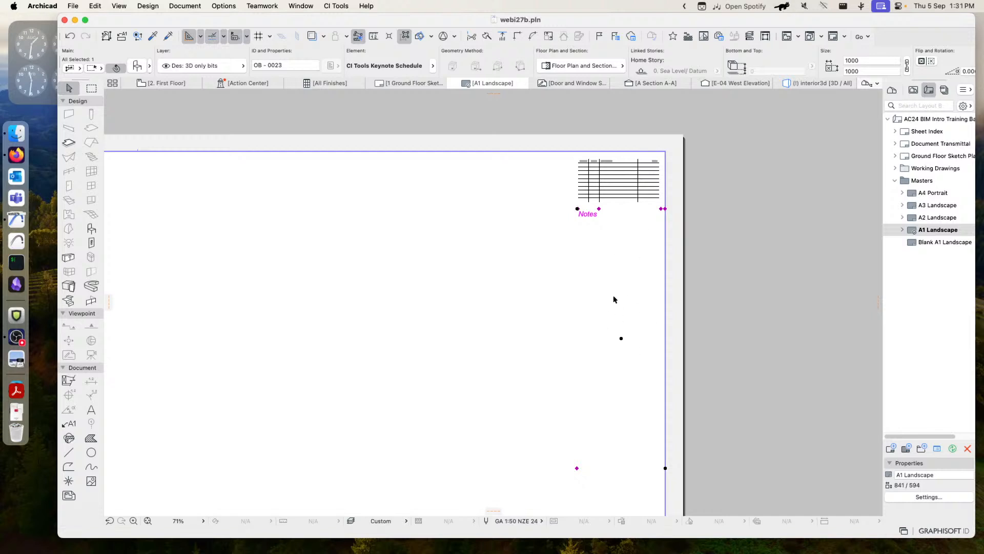
{"action": "left_click", "coordinate": [137, 66]}
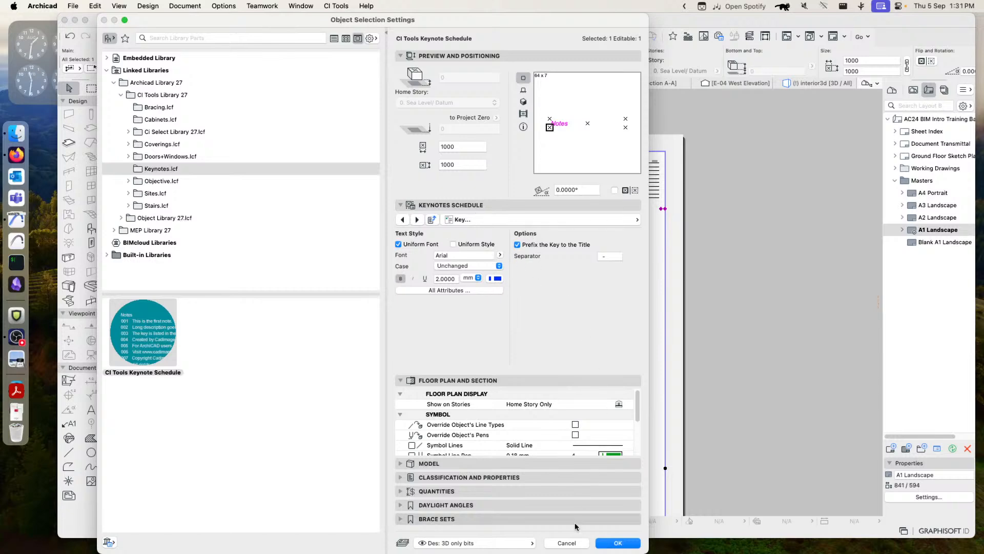
{"action": "left_click", "coordinate": [567, 543]}
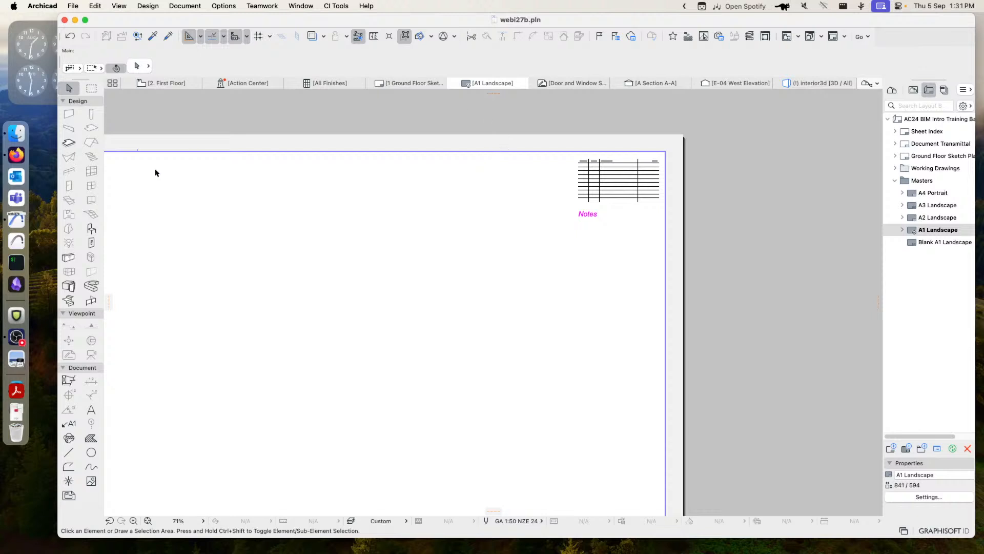
On the First Floor plan, place a Document Transmittal Form #1990 from CiSelect in the empty area beside the building.
{"action": "left_click", "coordinate": [177, 83]}
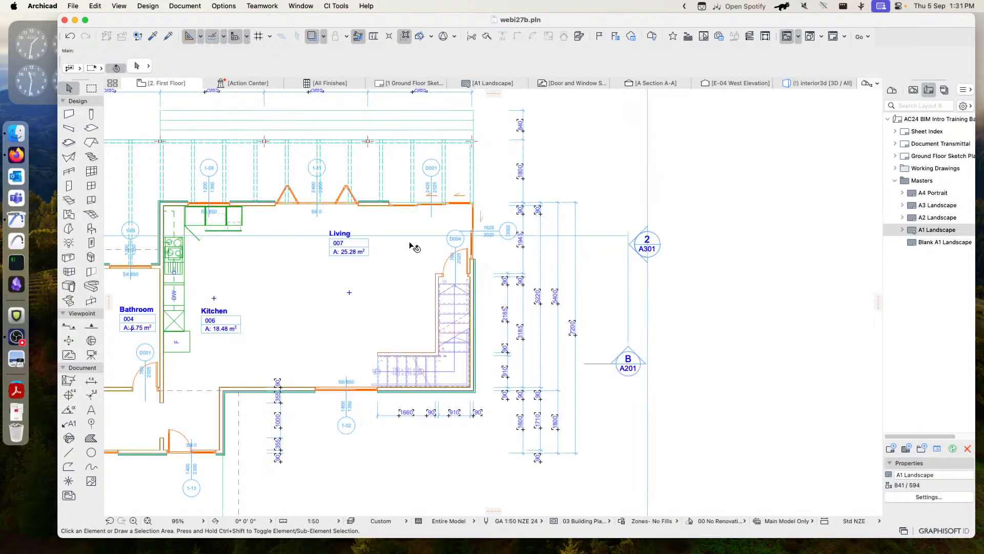
{"action": "scroll", "coordinate": [418, 256], "scroll_direction": "down", "scroll_amount": 10}
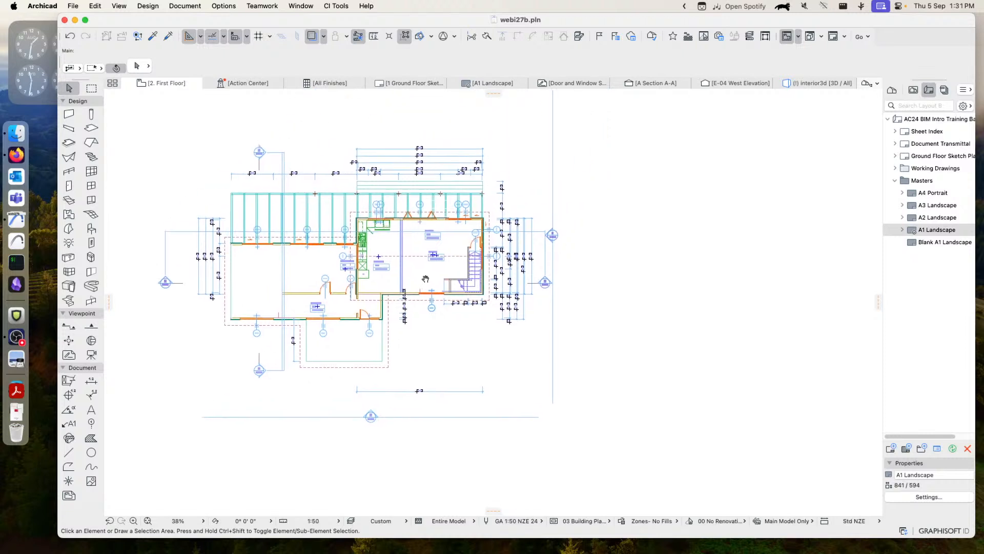
{"action": "middle_click_drag", "start_coordinate": [456, 255], "coordinate": [384, 285]}
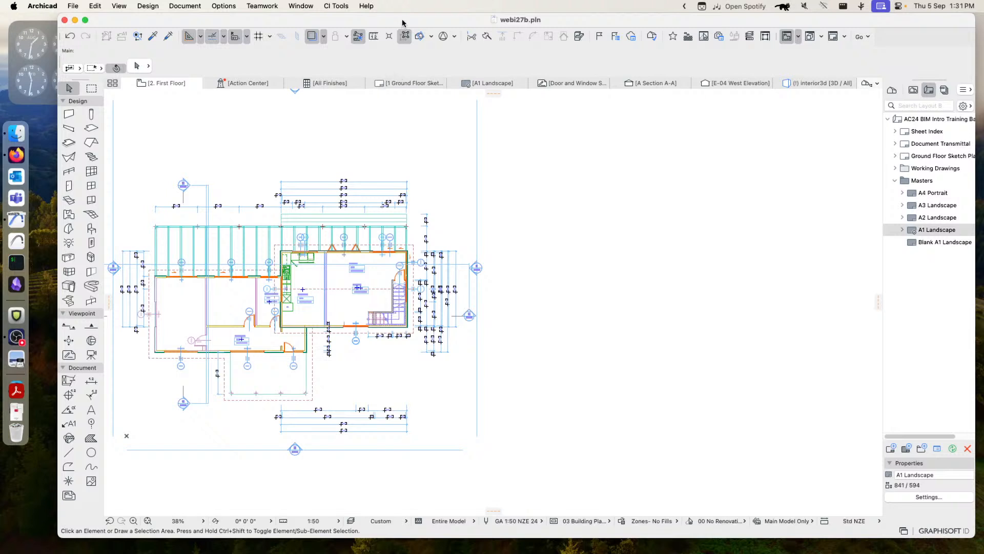
{"action": "left_click_drag", "start_coordinate": [403, 23], "coordinate": [402, 31]}
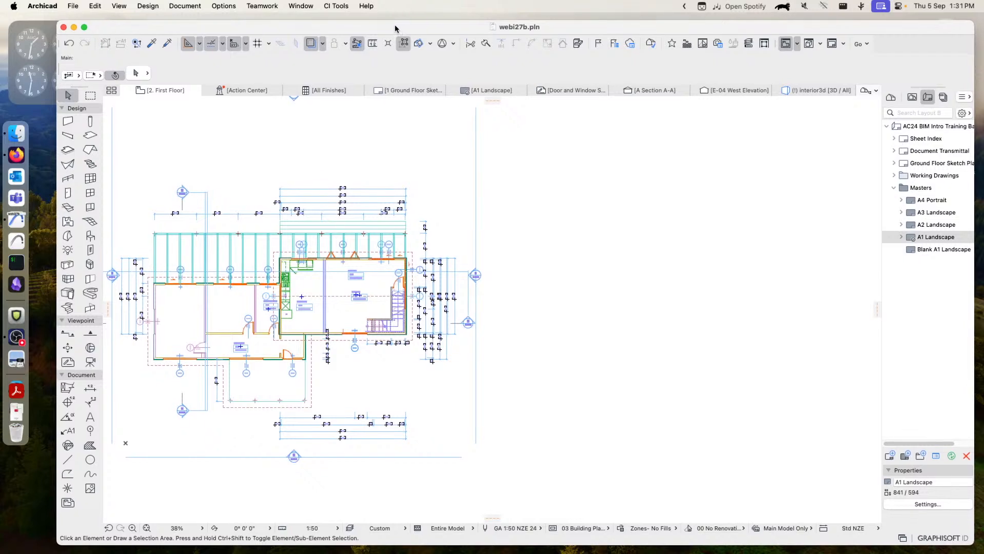
{"action": "left_click", "coordinate": [336, 6]}
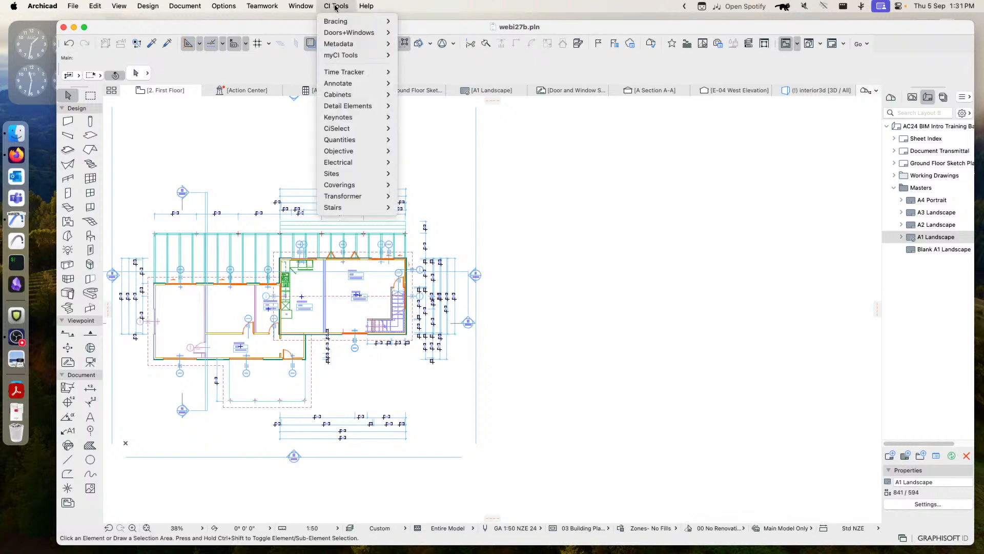
{"action": "mouse_move", "coordinate": [369, 110]}
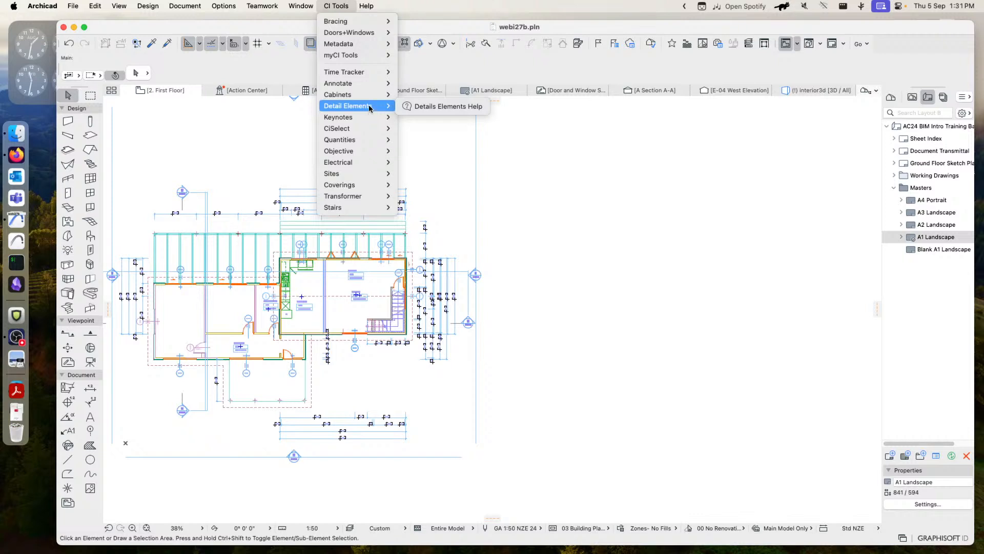
{"action": "mouse_move", "coordinate": [363, 128]}
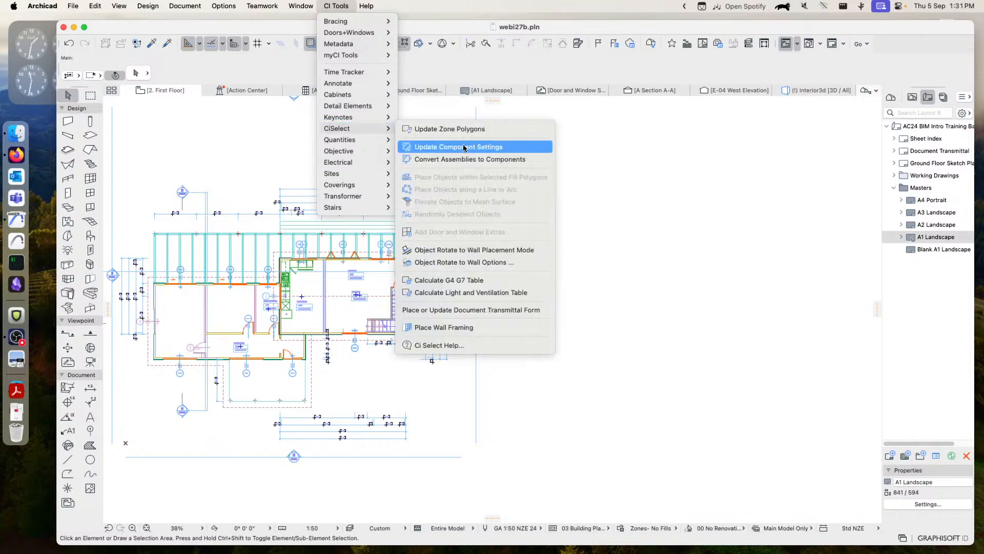
{"action": "left_click", "coordinate": [472, 311]}
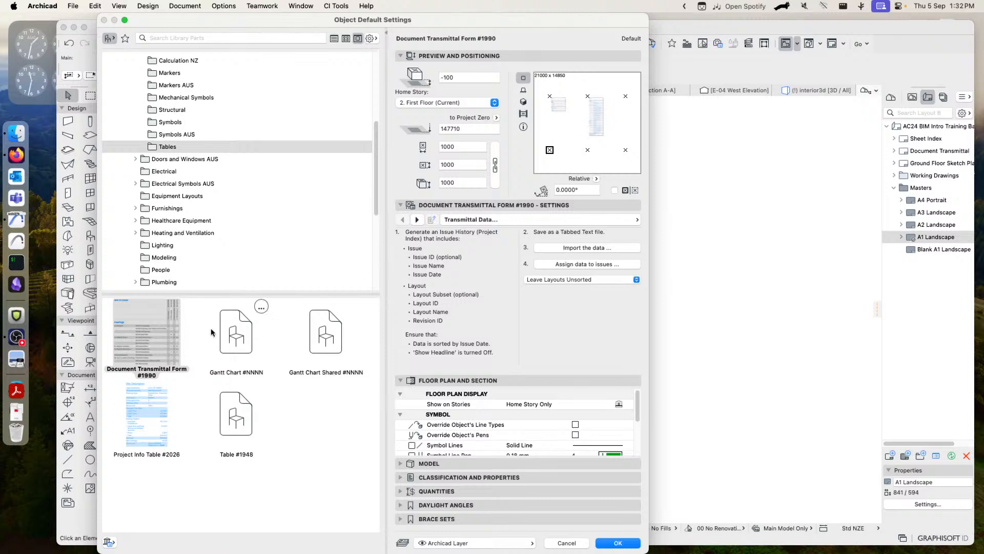
{"action": "right_click", "coordinate": [133, 342]}
{"action": "left_click", "coordinate": [157, 362]}
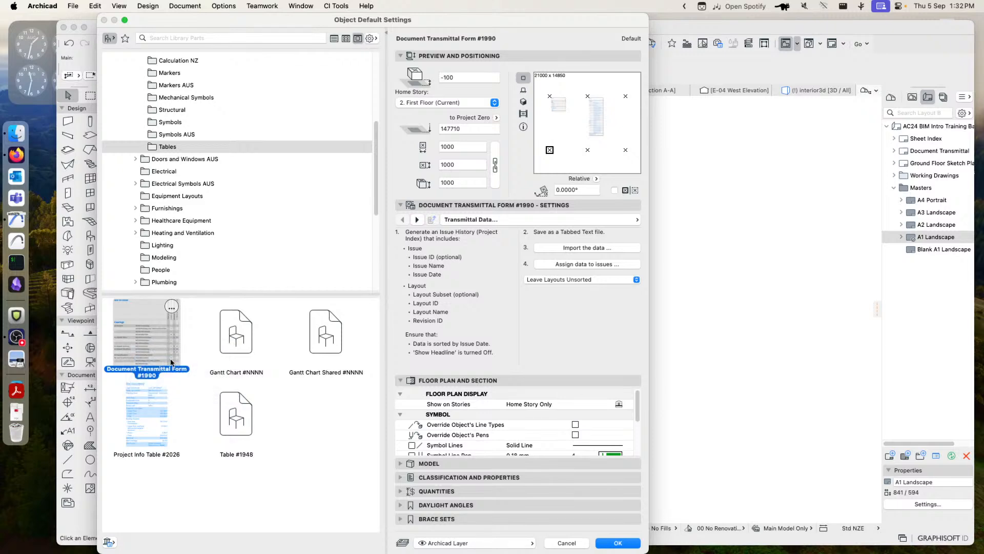
{"action": "left_click", "coordinate": [619, 543]}
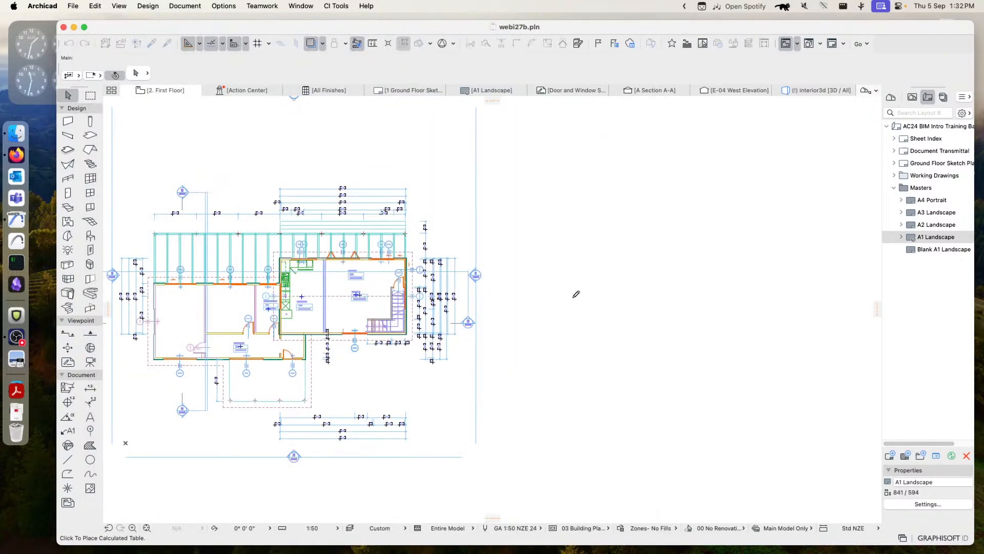
{"action": "left_click", "coordinate": [558, 264]}
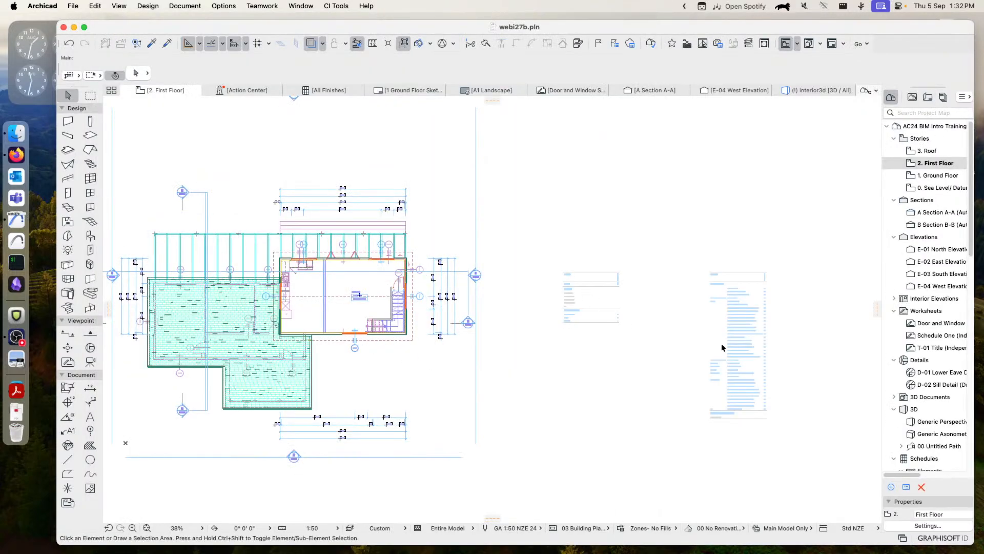
Examine the placed transmittal form and review its settings for importing issue history, renaming layouts and assigning extra data to issues.
{"action": "scroll", "coordinate": [726, 354], "scroll_direction": "up", "scroll_amount": 3}
{"action": "middle_click_drag", "start_coordinate": [728, 357], "coordinate": [619, 326]}
{"action": "scroll", "coordinate": [619, 326], "scroll_direction": "up", "scroll_amount": 4}
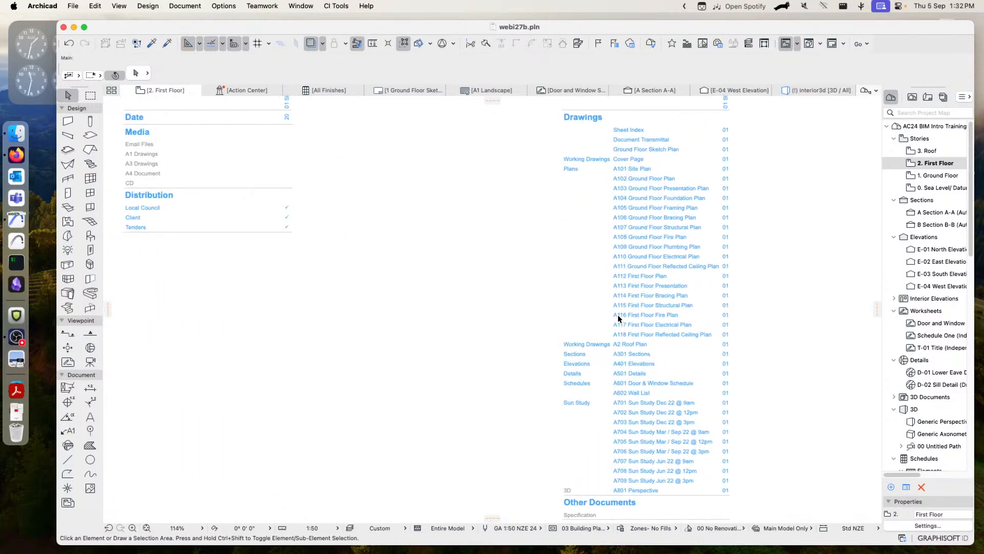
{"action": "middle_click_drag", "start_coordinate": [588, 261], "coordinate": [606, 286]}
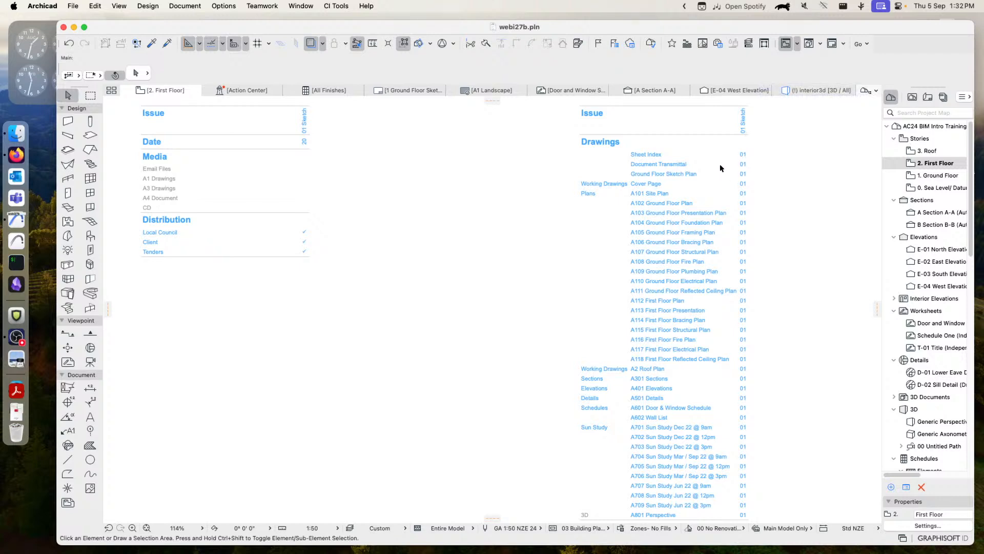
{"action": "left_click", "coordinate": [745, 133]}
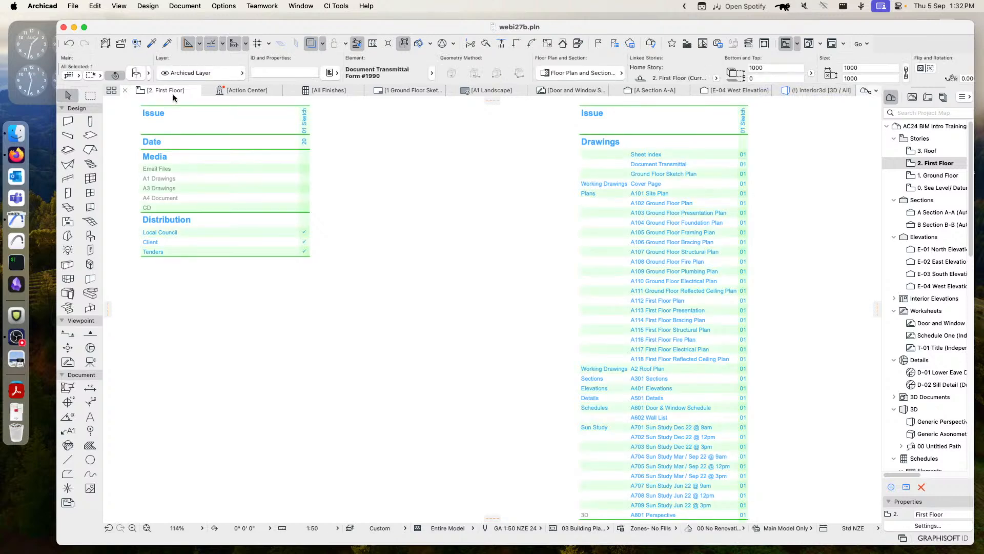
{"action": "left_click", "coordinate": [137, 75]}
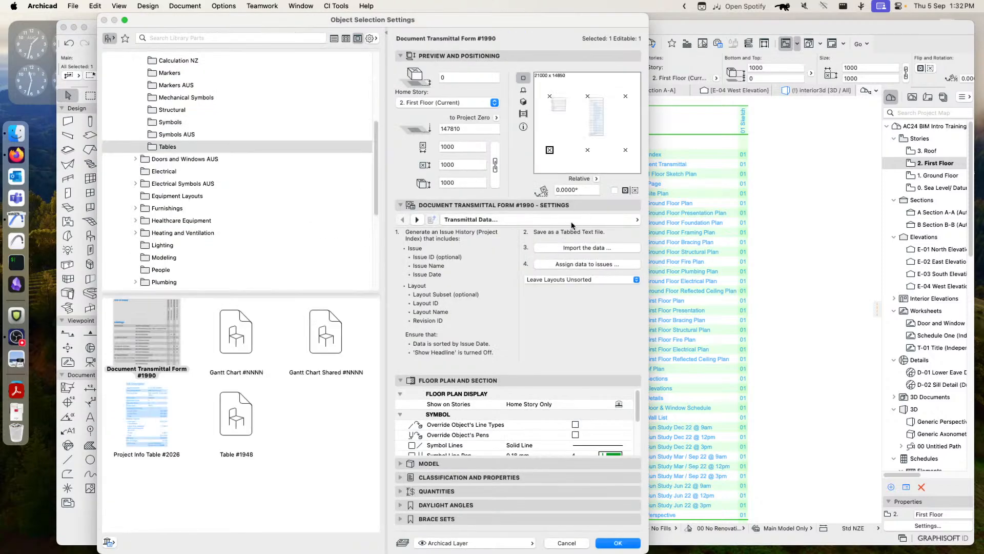
{"action": "left_click", "coordinate": [553, 225]}
{"action": "left_click", "coordinate": [696, 235]}
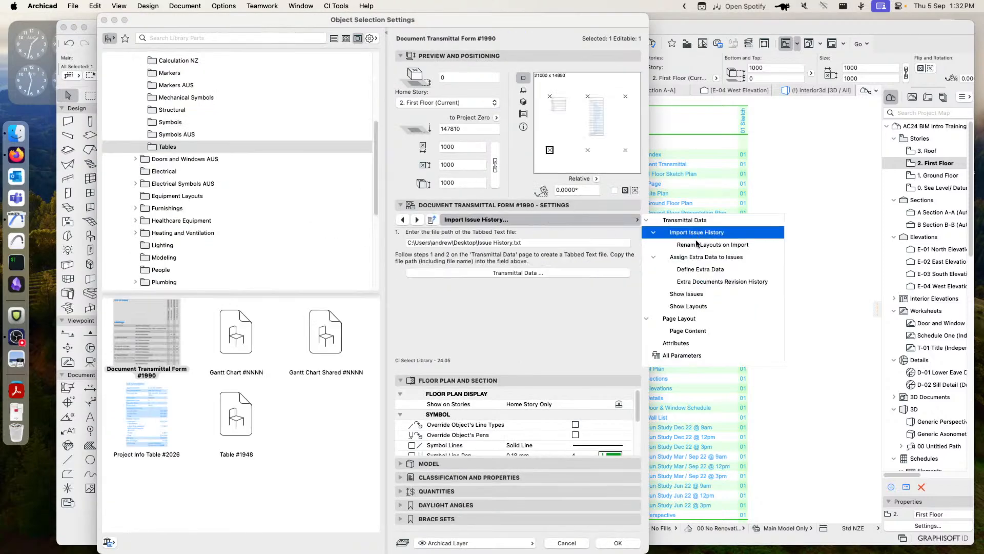
{"action": "left_click", "coordinate": [698, 246]}
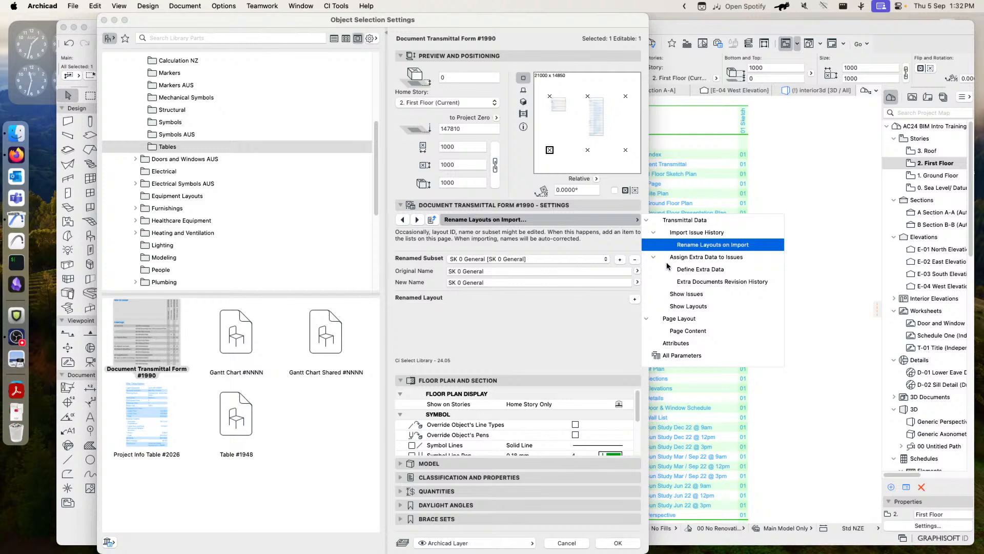
{"action": "left_click", "coordinate": [711, 257]}
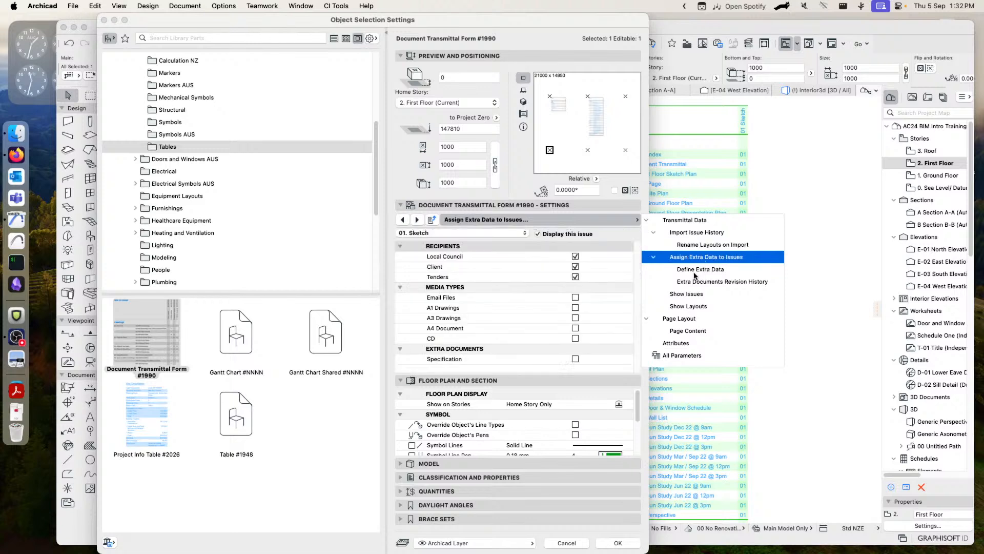
{"action": "left_click", "coordinate": [512, 240]}
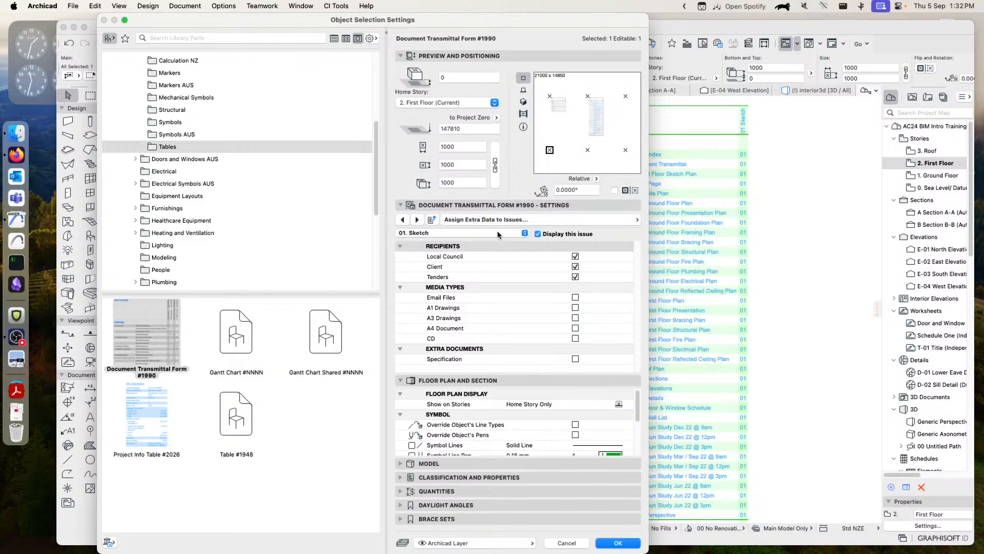
{"action": "left_click", "coordinate": [495, 232]}
{"action": "left_click", "coordinate": [433, 233]}
{"action": "left_click", "coordinate": [618, 542]}
Open the transmittal history through the Change Manager and create transmittal set 02 with the name Sketch.
{"action": "left_click", "coordinate": [231, 7]}
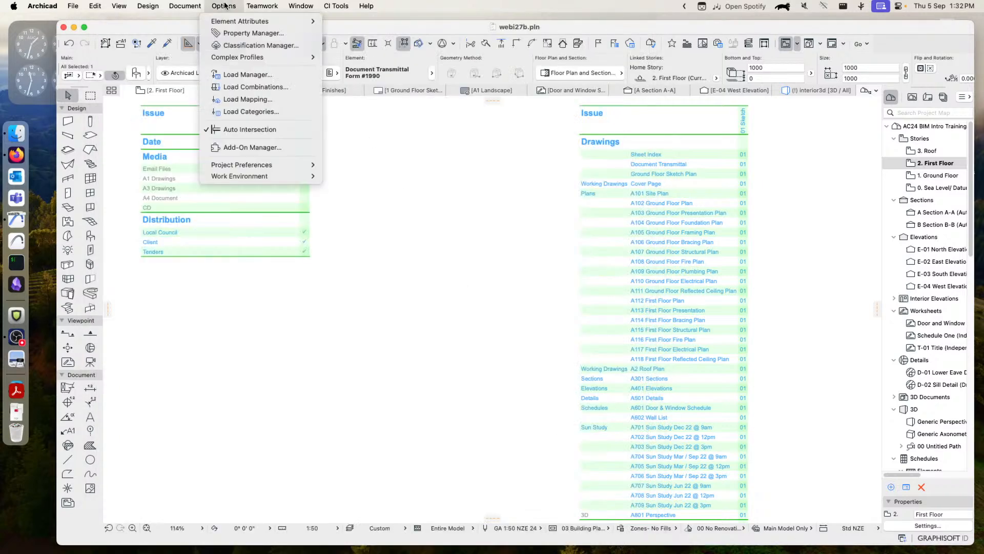
{"action": "mouse_move", "coordinate": [332, 6]}
{"action": "mouse_move", "coordinate": [301, 6]}
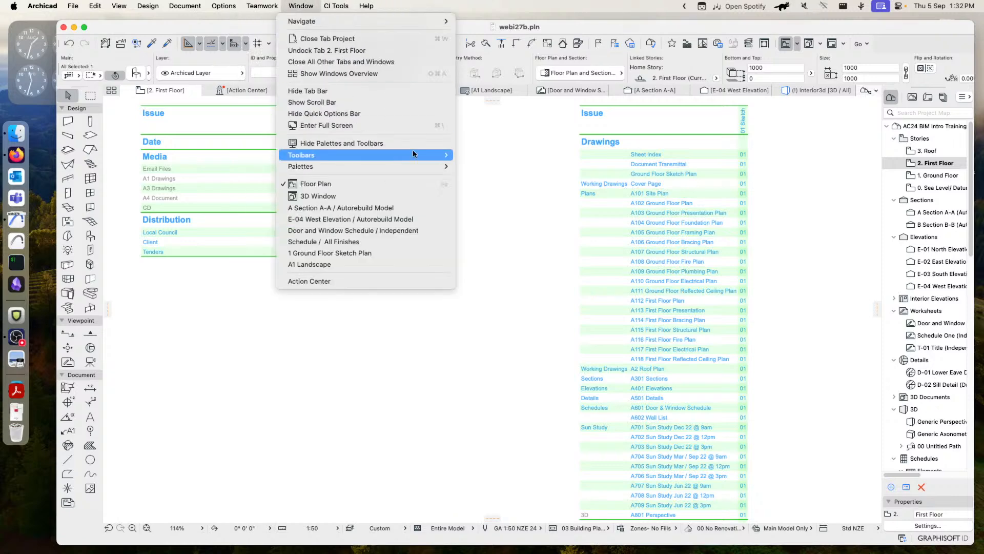
{"action": "mouse_move", "coordinate": [428, 167]}
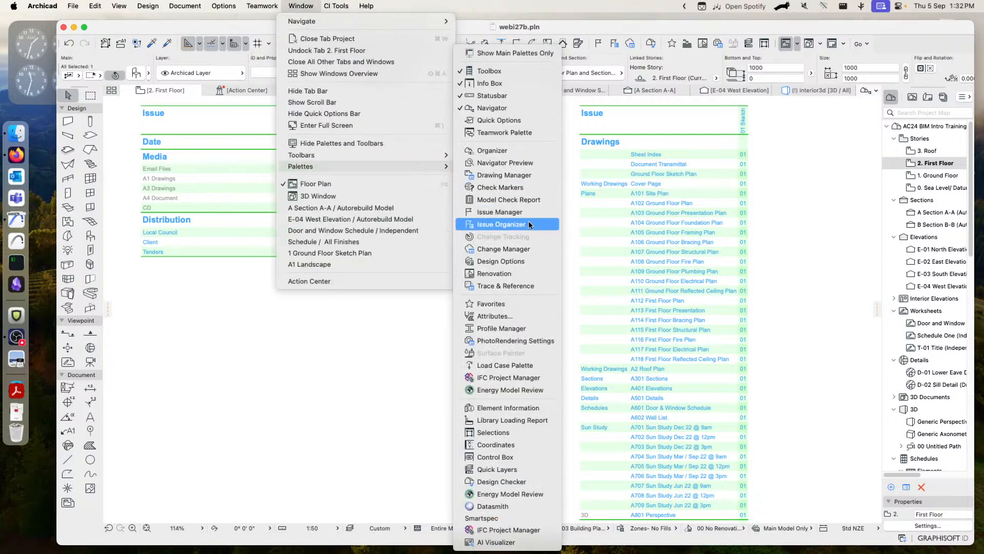
{"action": "left_click", "coordinate": [521, 253]}
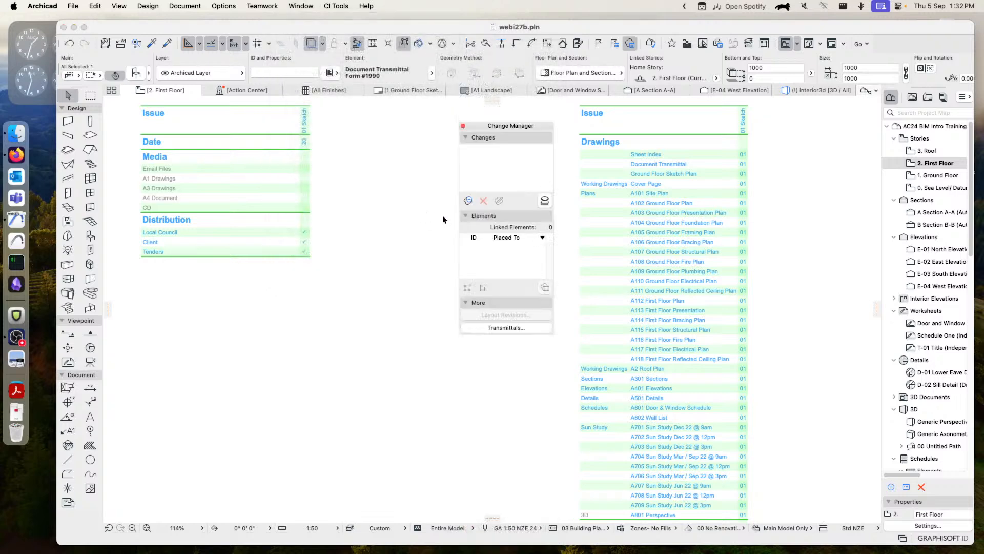
{"action": "left_click", "coordinate": [497, 329]}
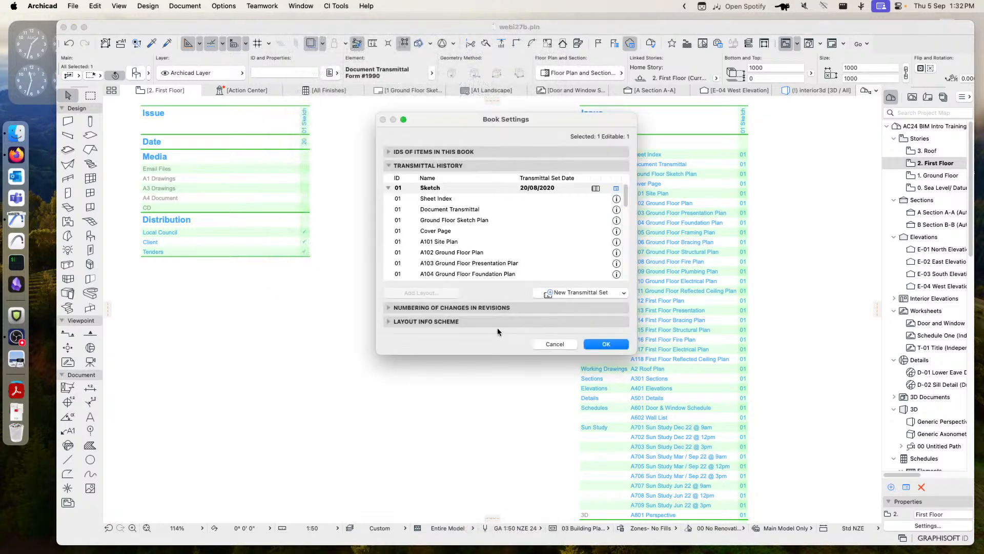
{"action": "left_click", "coordinate": [564, 292]}
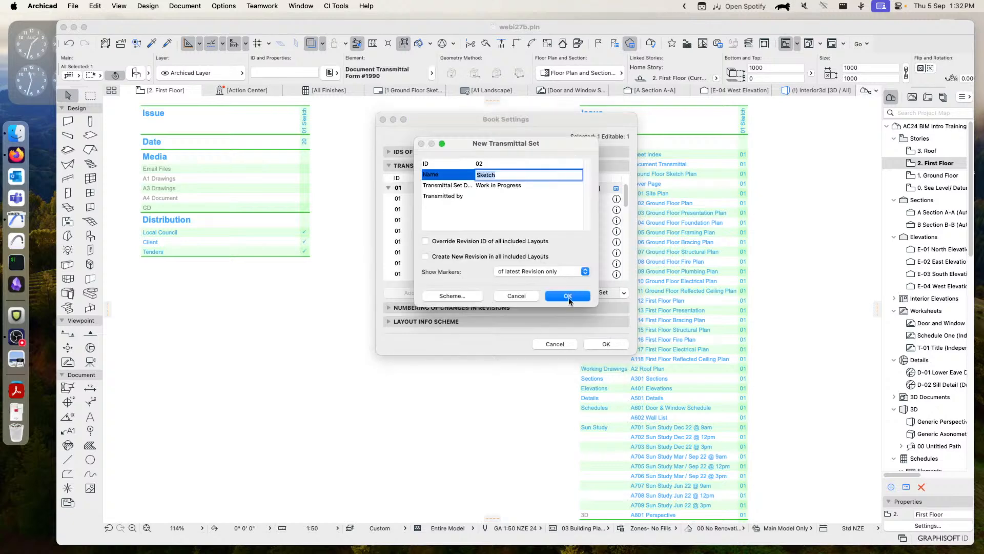
{"action": "left_click", "coordinate": [568, 297]}
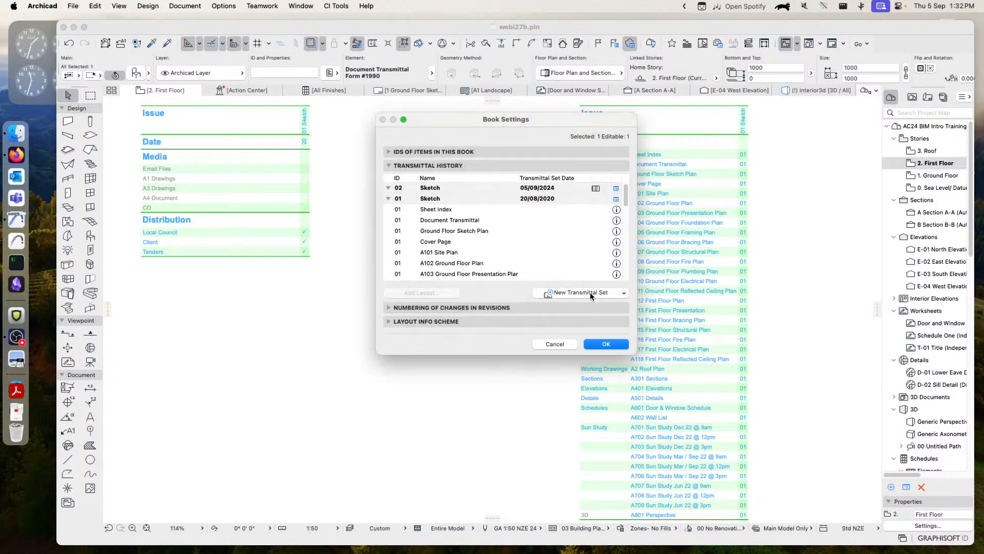
Create transmittal set 03 with the name iulvy and accept the book settings.
{"action": "left_click", "coordinate": [588, 293]}
{"action": "type", "text": "iulvy"}
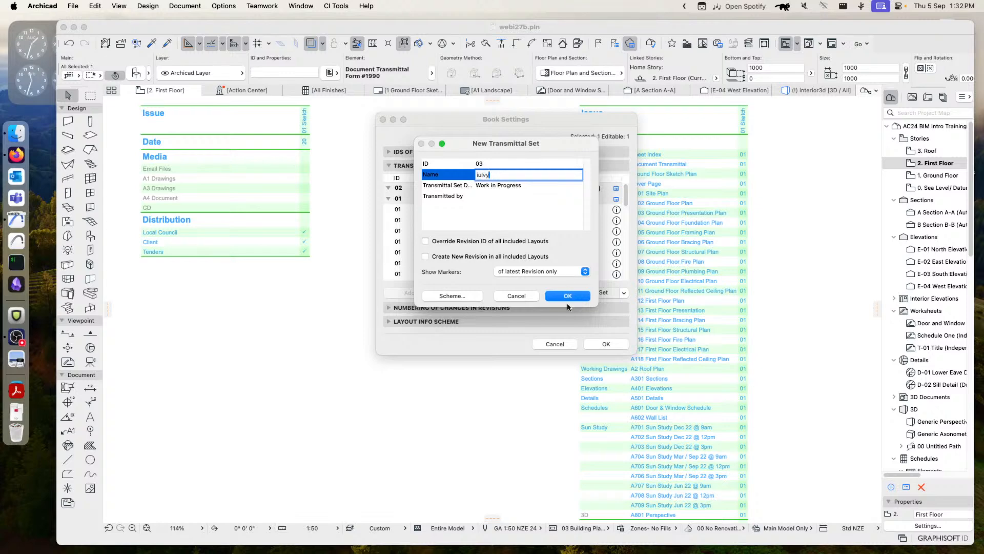
{"action": "left_click", "coordinate": [567, 296]}
{"action": "left_click", "coordinate": [605, 344]}
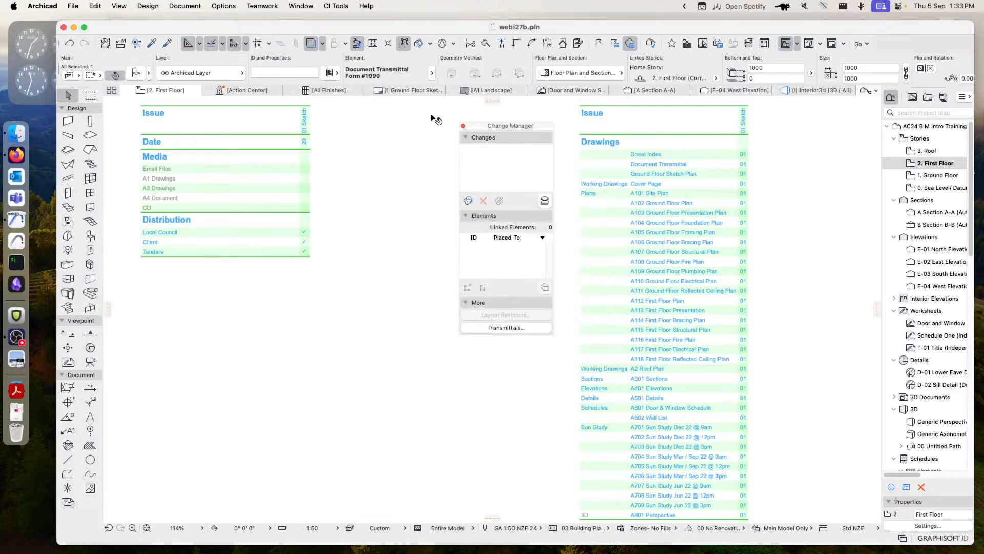
Update the document transmittal form with CiSelect to include the new transmittal sets, and close the Change Manager.
{"action": "left_click", "coordinate": [336, 6]}
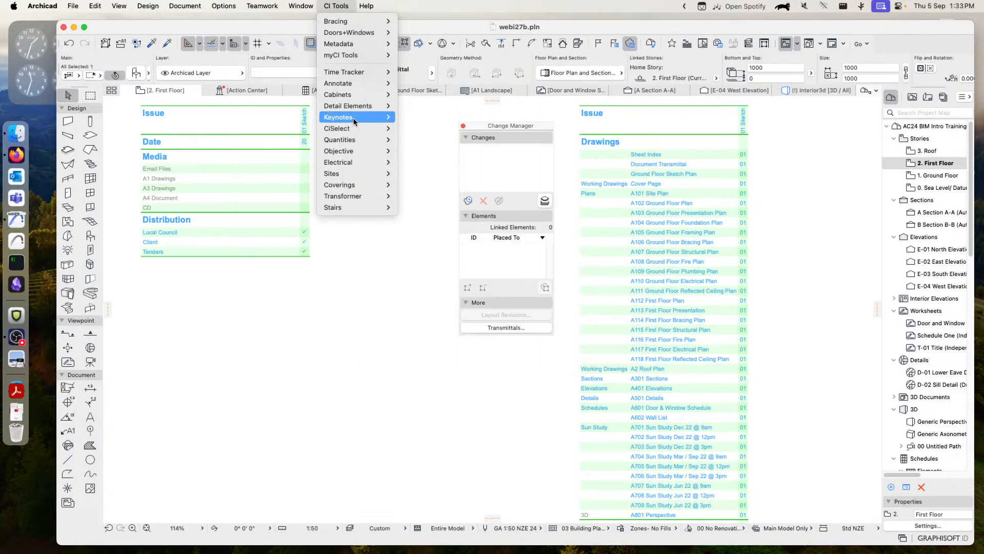
{"action": "mouse_move", "coordinate": [354, 129]}
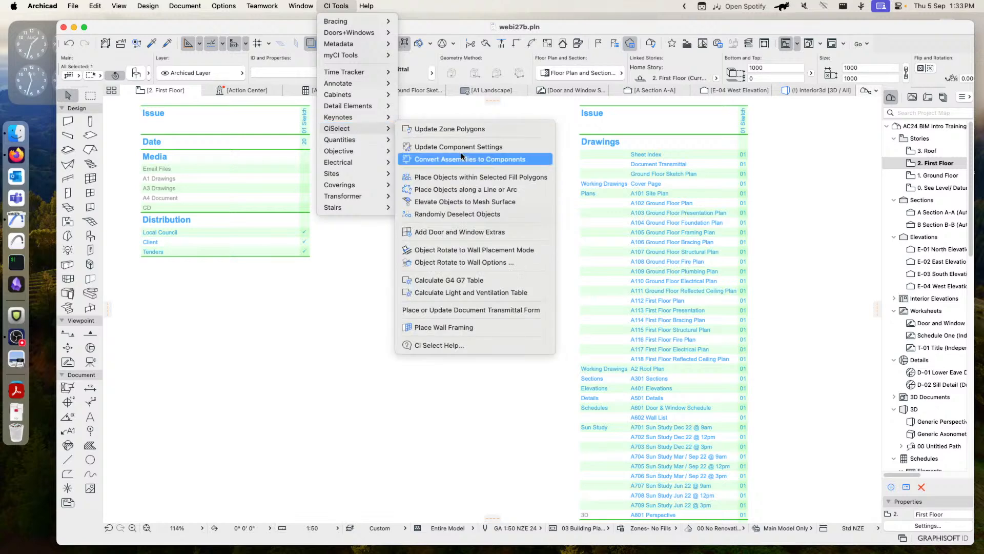
{"action": "left_click", "coordinate": [459, 309]}
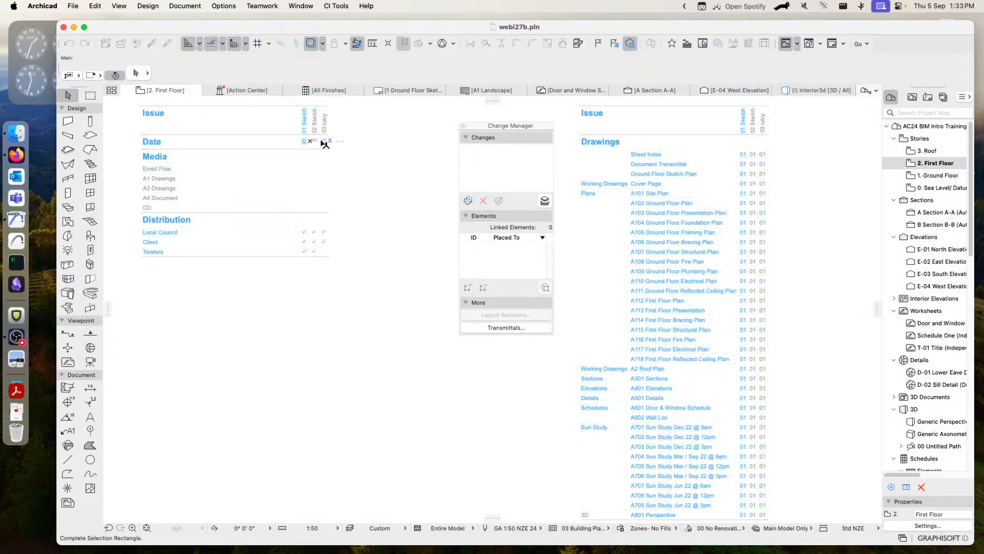
{"action": "left_click", "coordinate": [336, 6]}
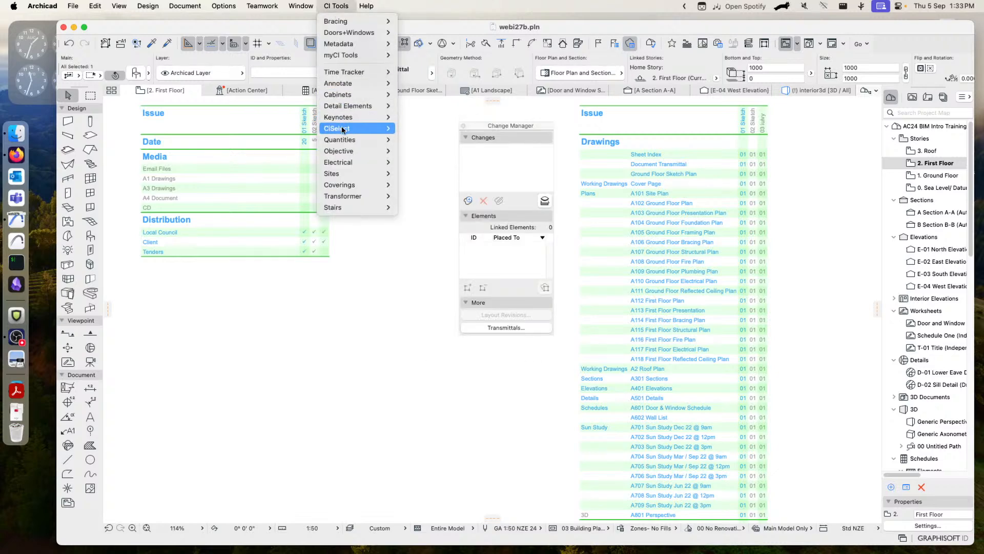
{"action": "mouse_move", "coordinate": [345, 130]}
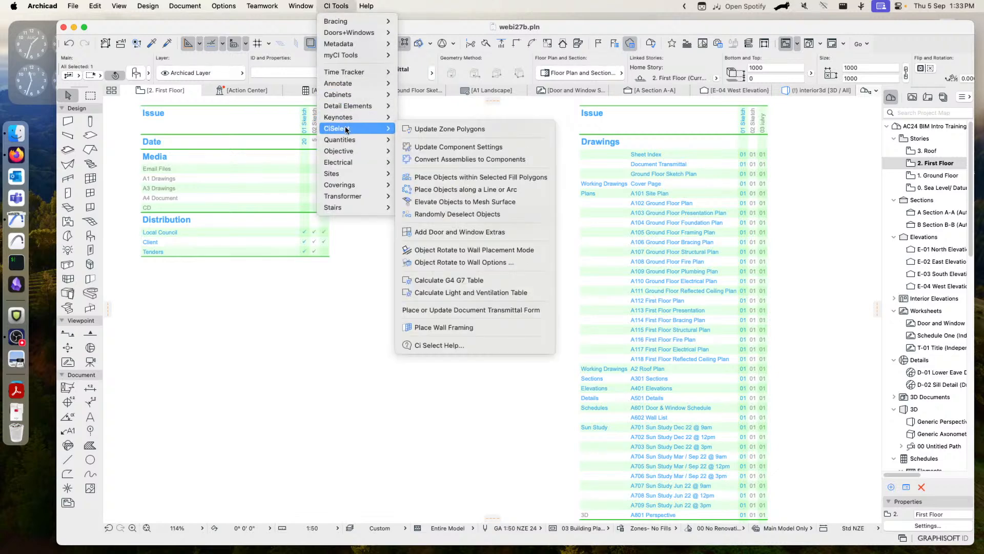
{"action": "left_click", "coordinate": [466, 310]}
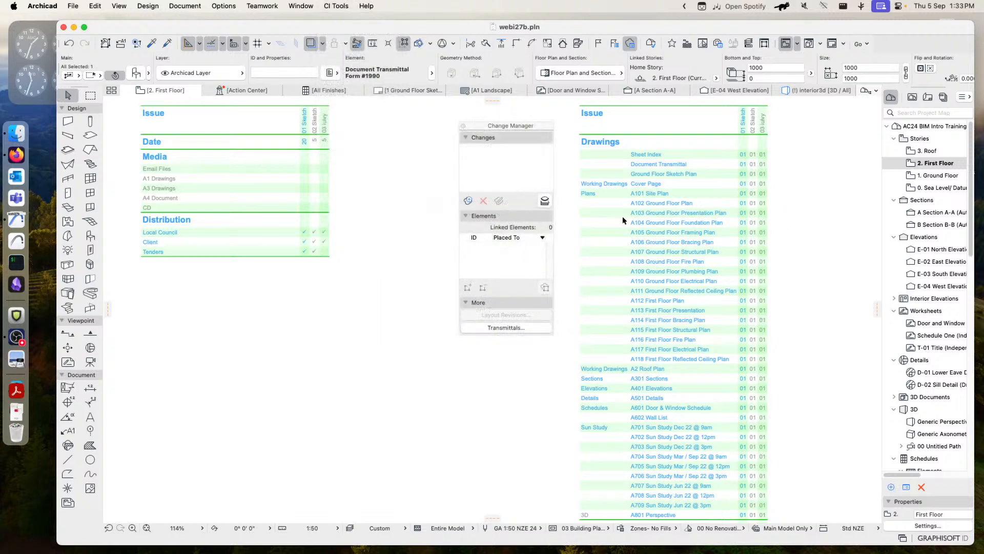
{"action": "left_click", "coordinate": [463, 126]}
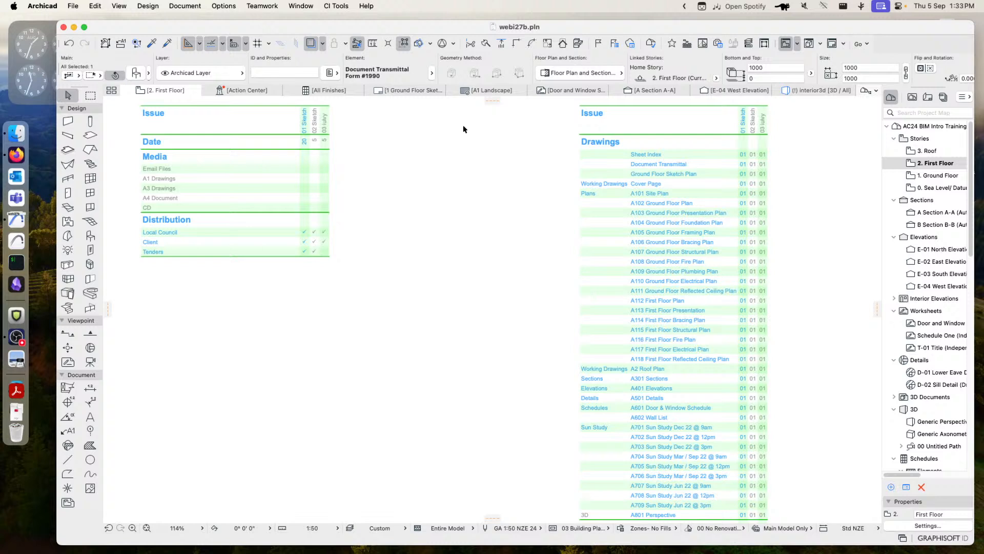
{"action": "left_click", "coordinate": [335, 6]}
{"action": "mouse_move", "coordinate": [379, 175]}
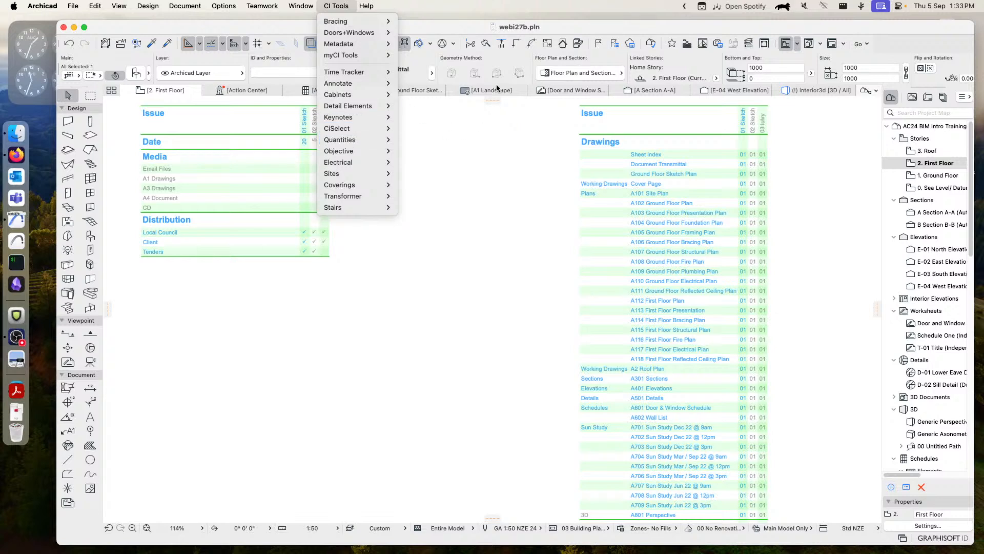
{"action": "left_click", "coordinate": [453, 24]}
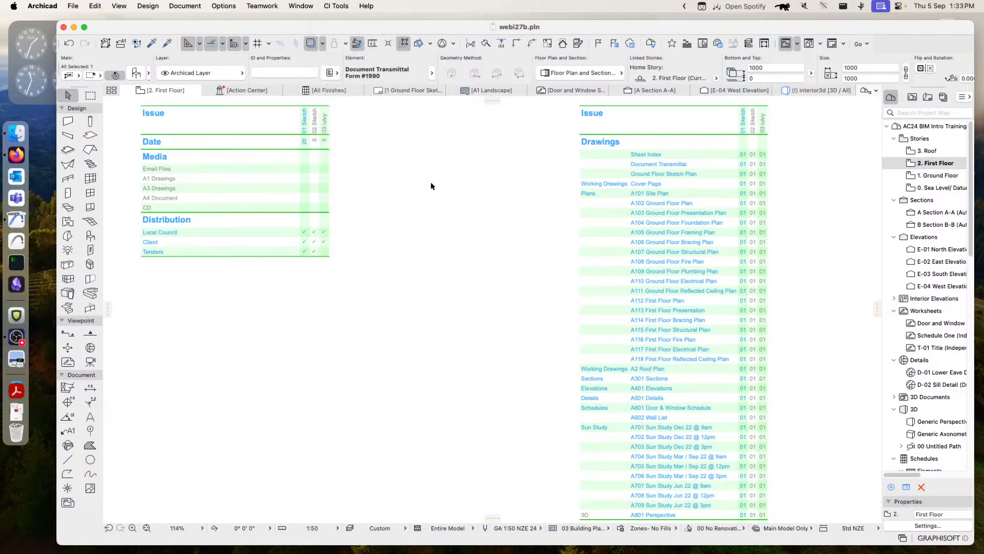